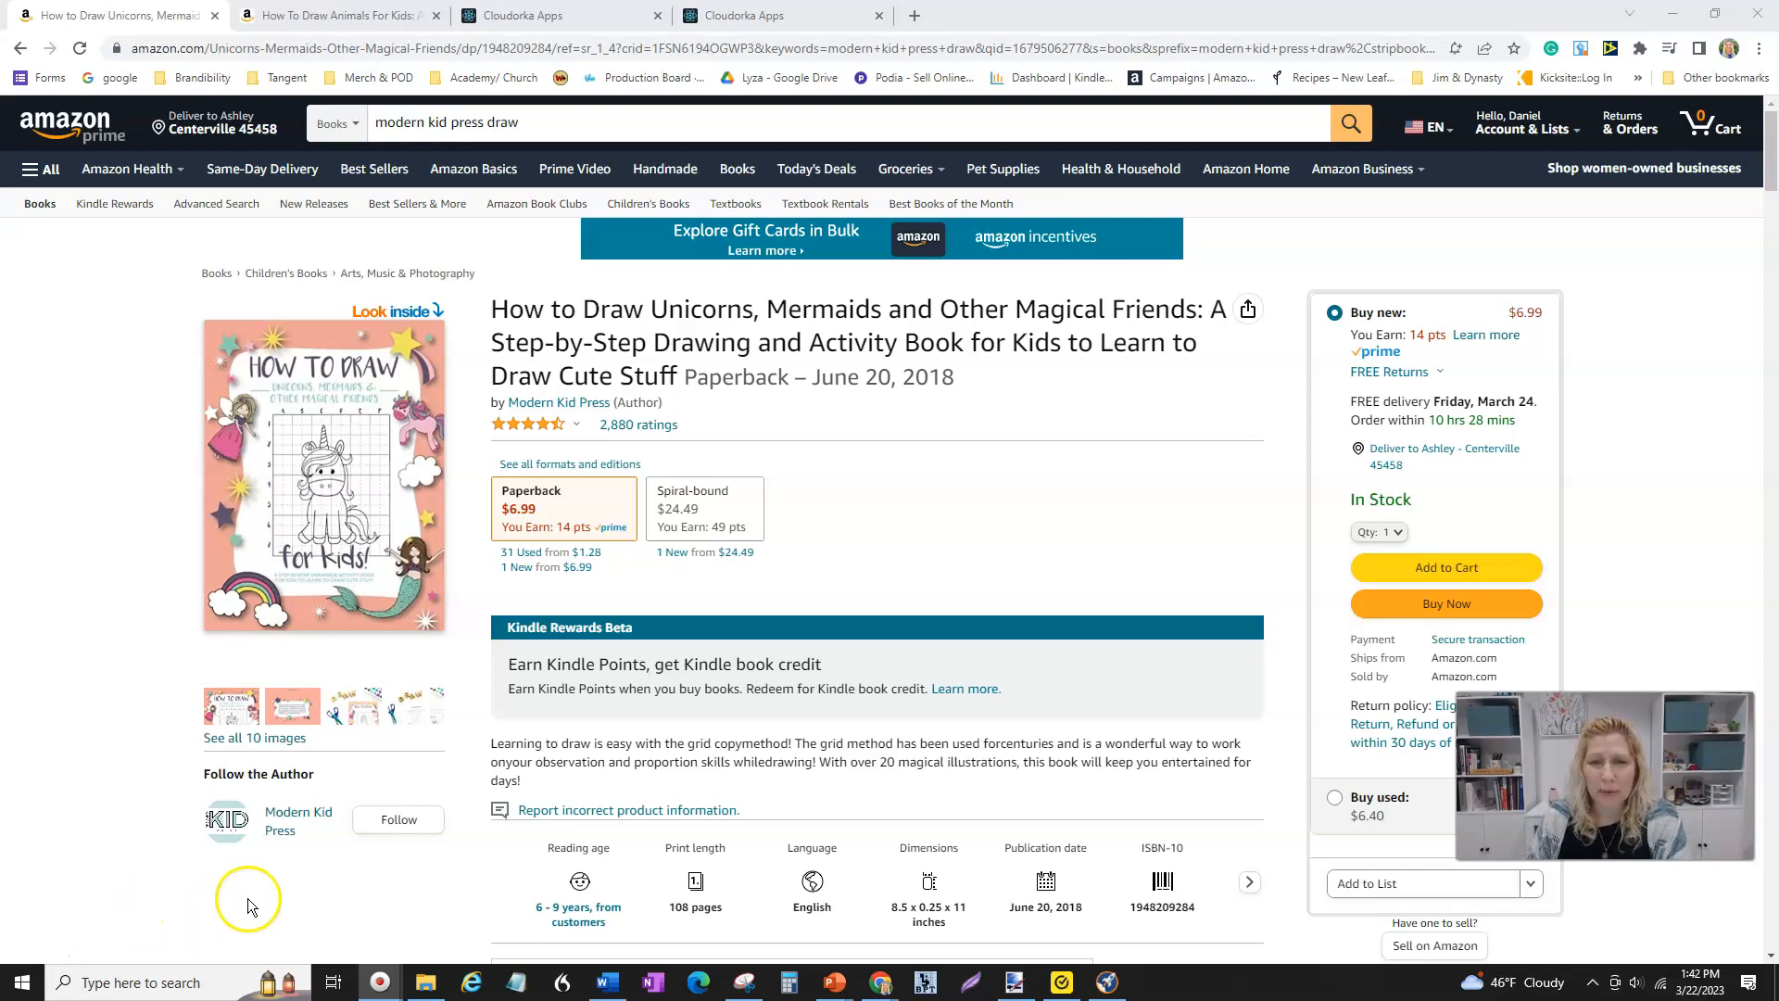
- Review the How to Draw Unicorns book's Amazon listing, scrolling down to its product details
click(260, 831)
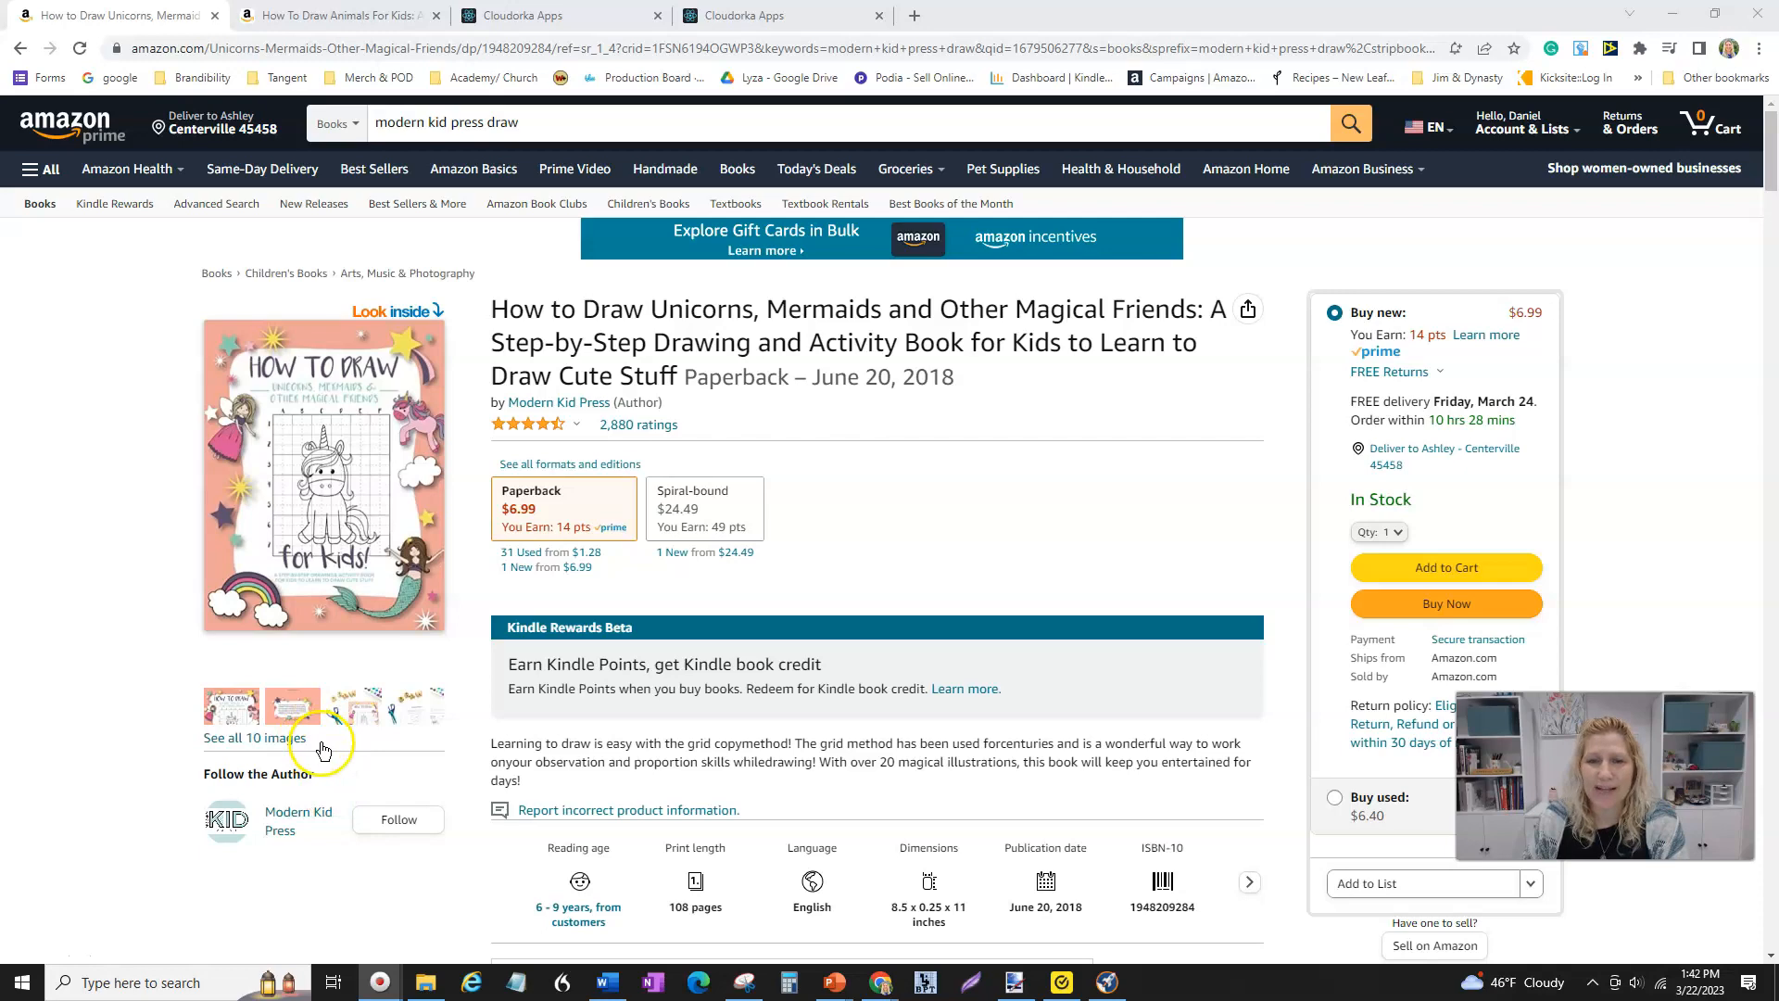
scroll(218, 802, down, 4)
scroll(207, 802, down, 12)
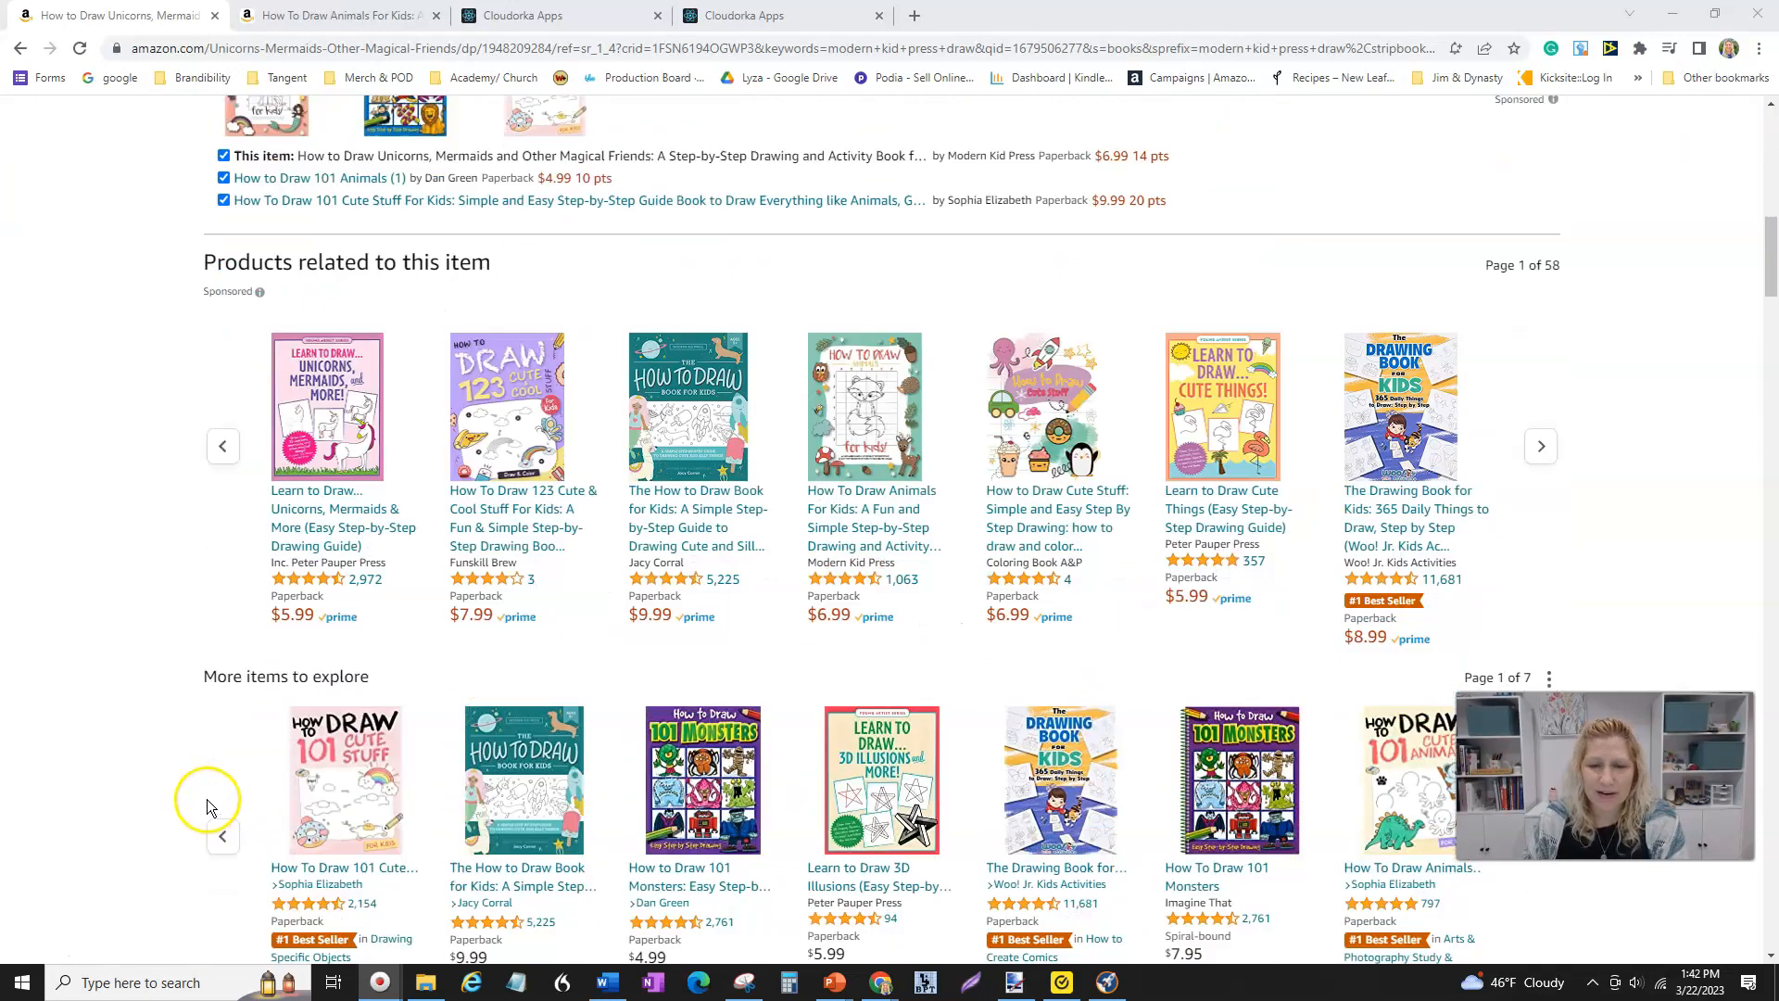
scroll(208, 798, down, 2)
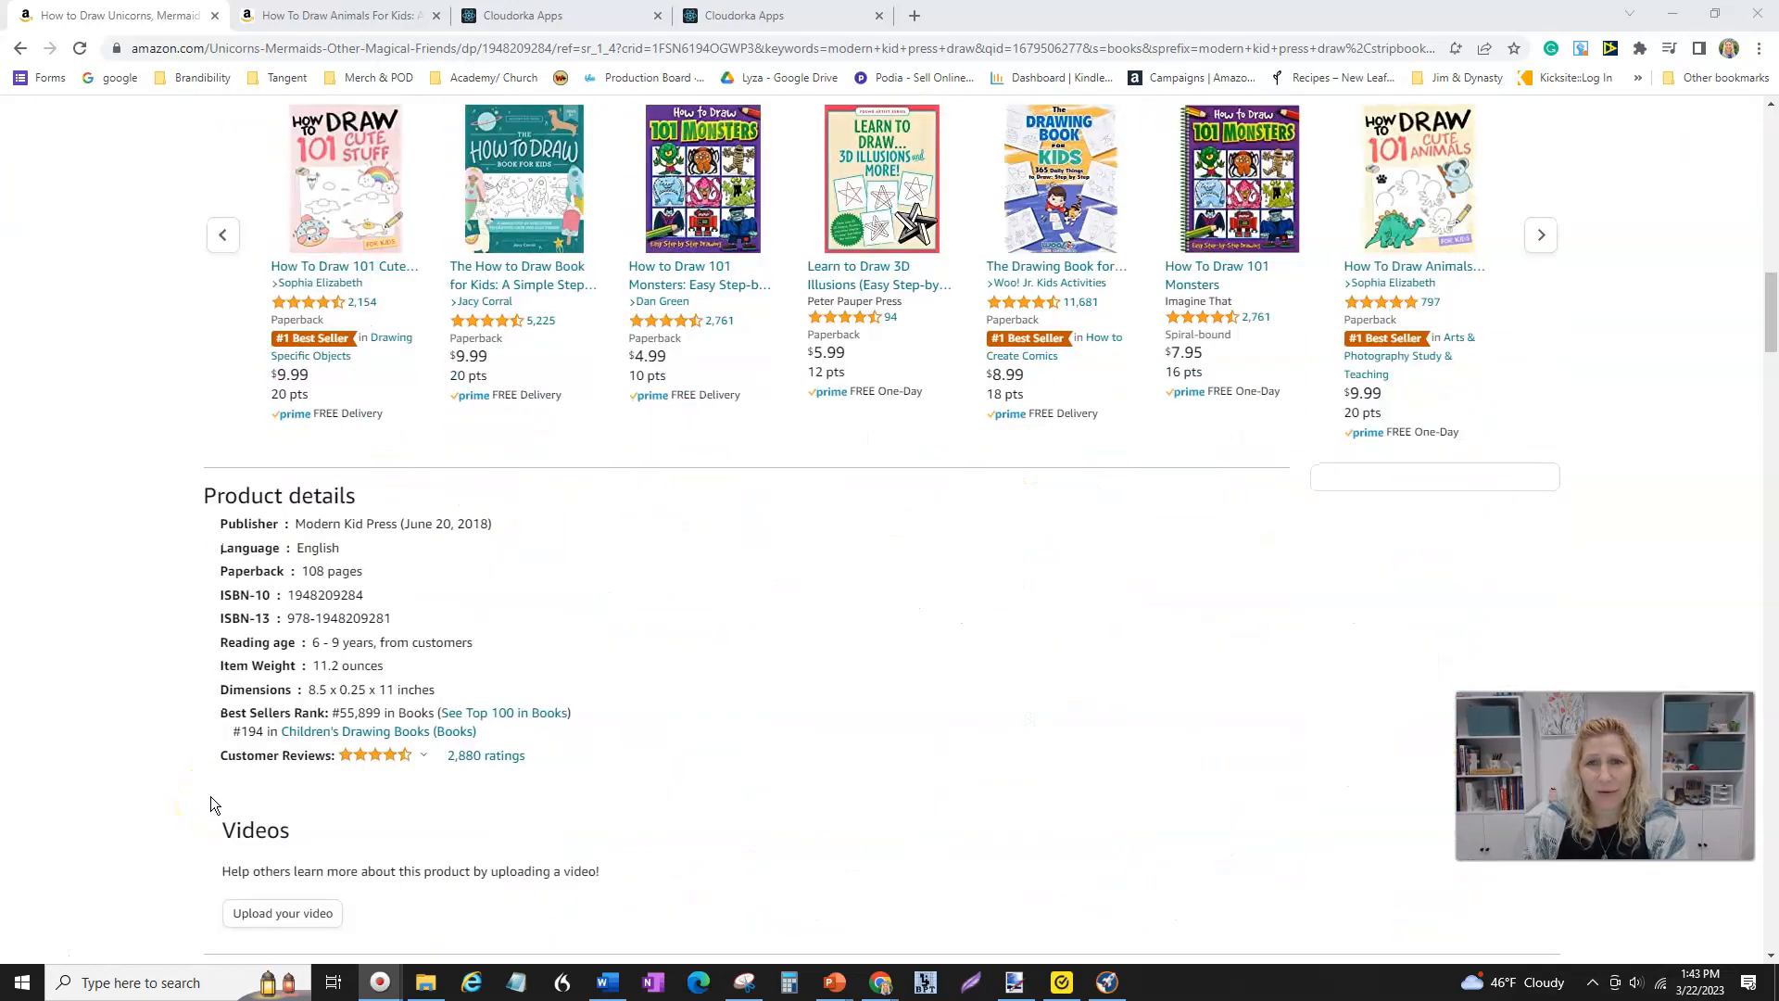
scroll(210, 797, up, 11)
scroll(209, 797, up, 6)
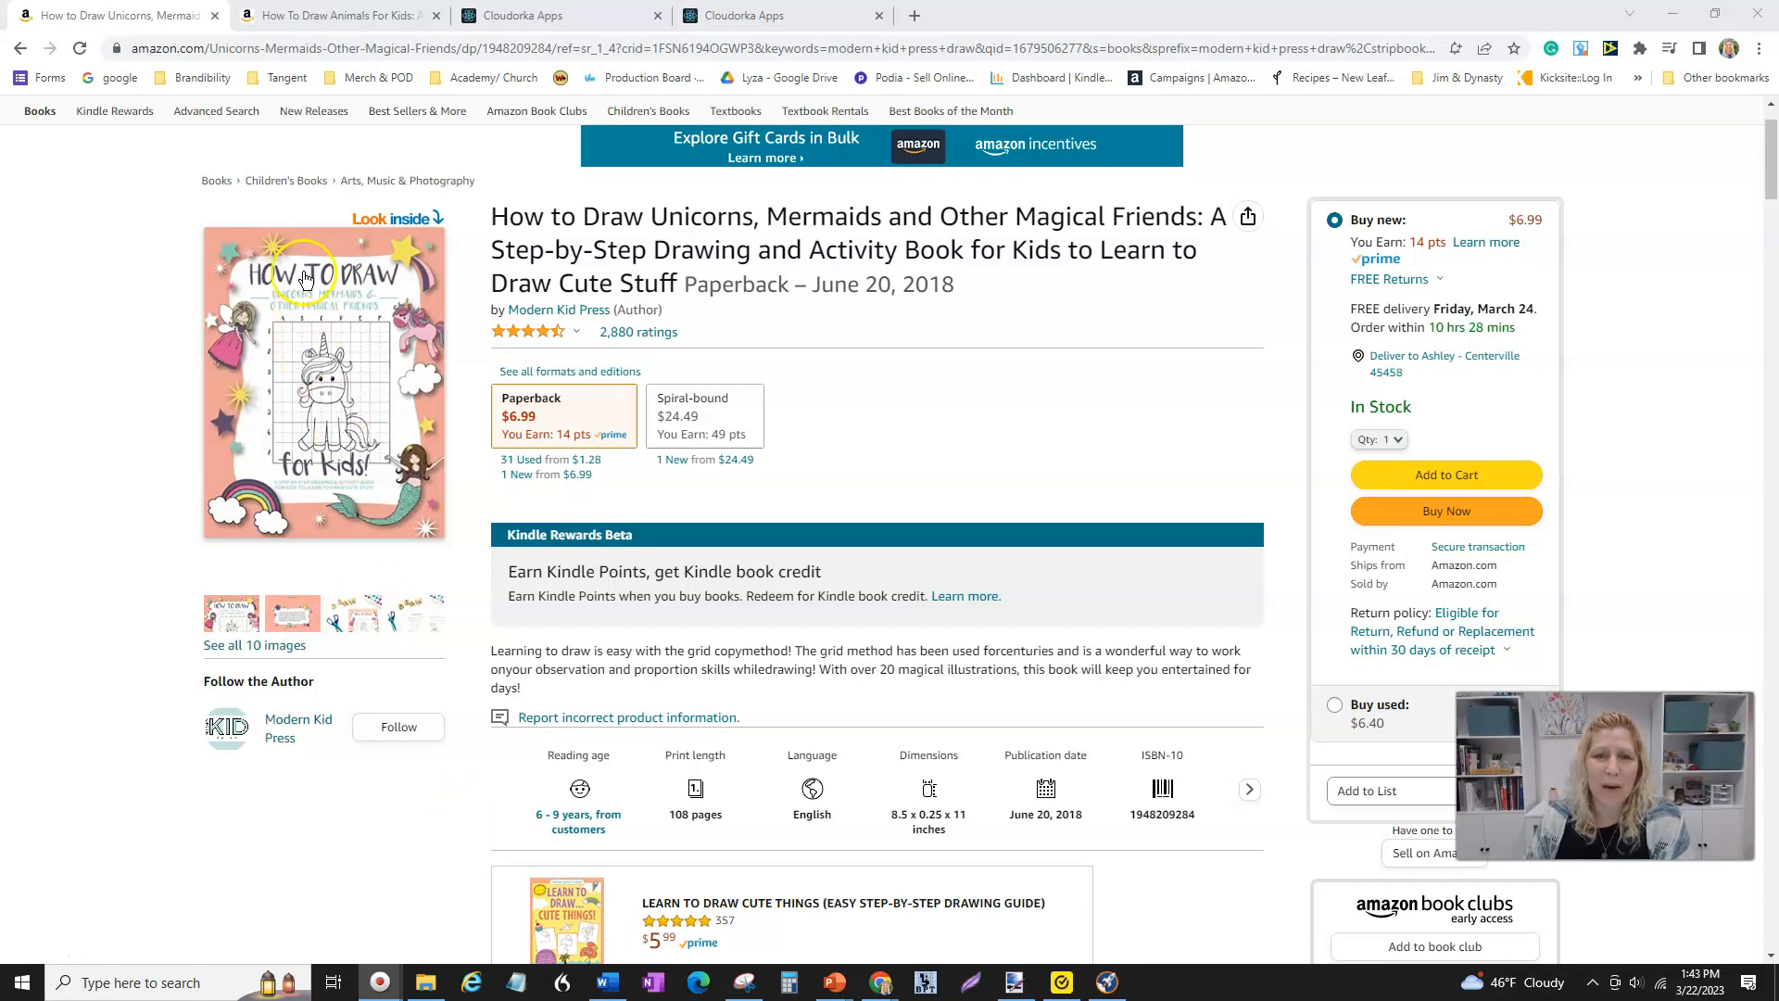
- Open the How To Draw Animals For Kids tab and browse the sample's grid copy method pages
click(326, 20)
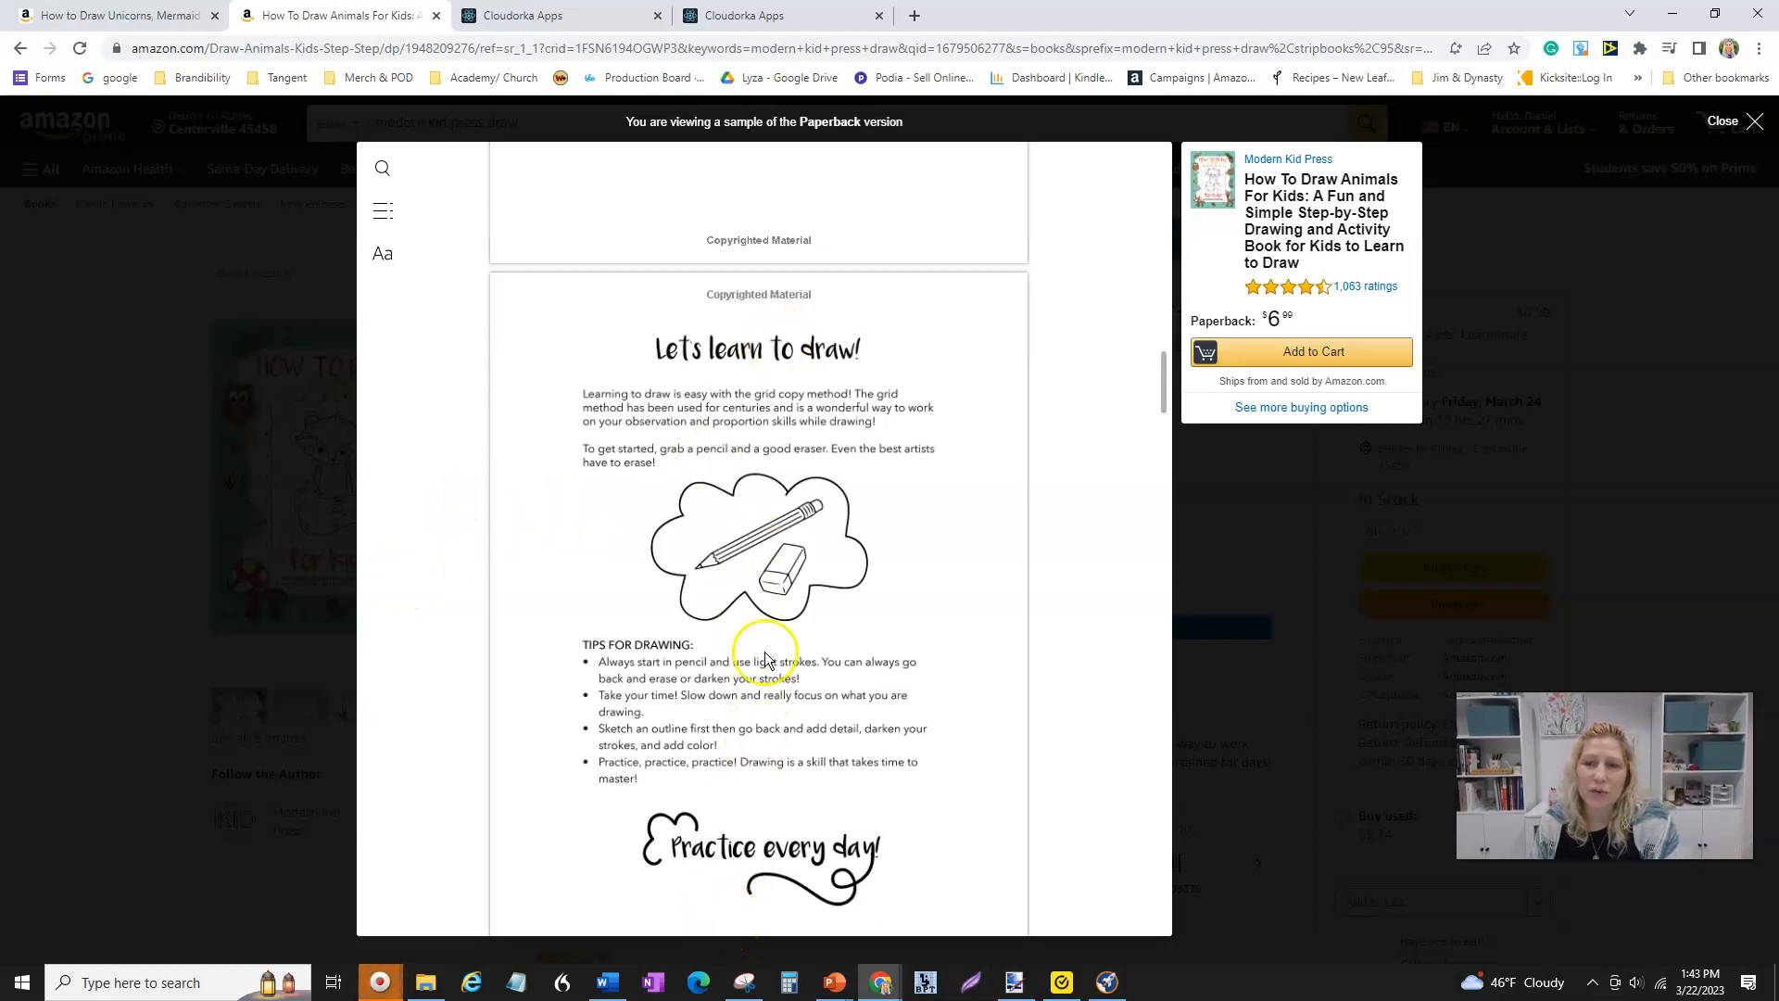
scroll(760, 593, down, 2)
scroll(760, 597, down, 1)
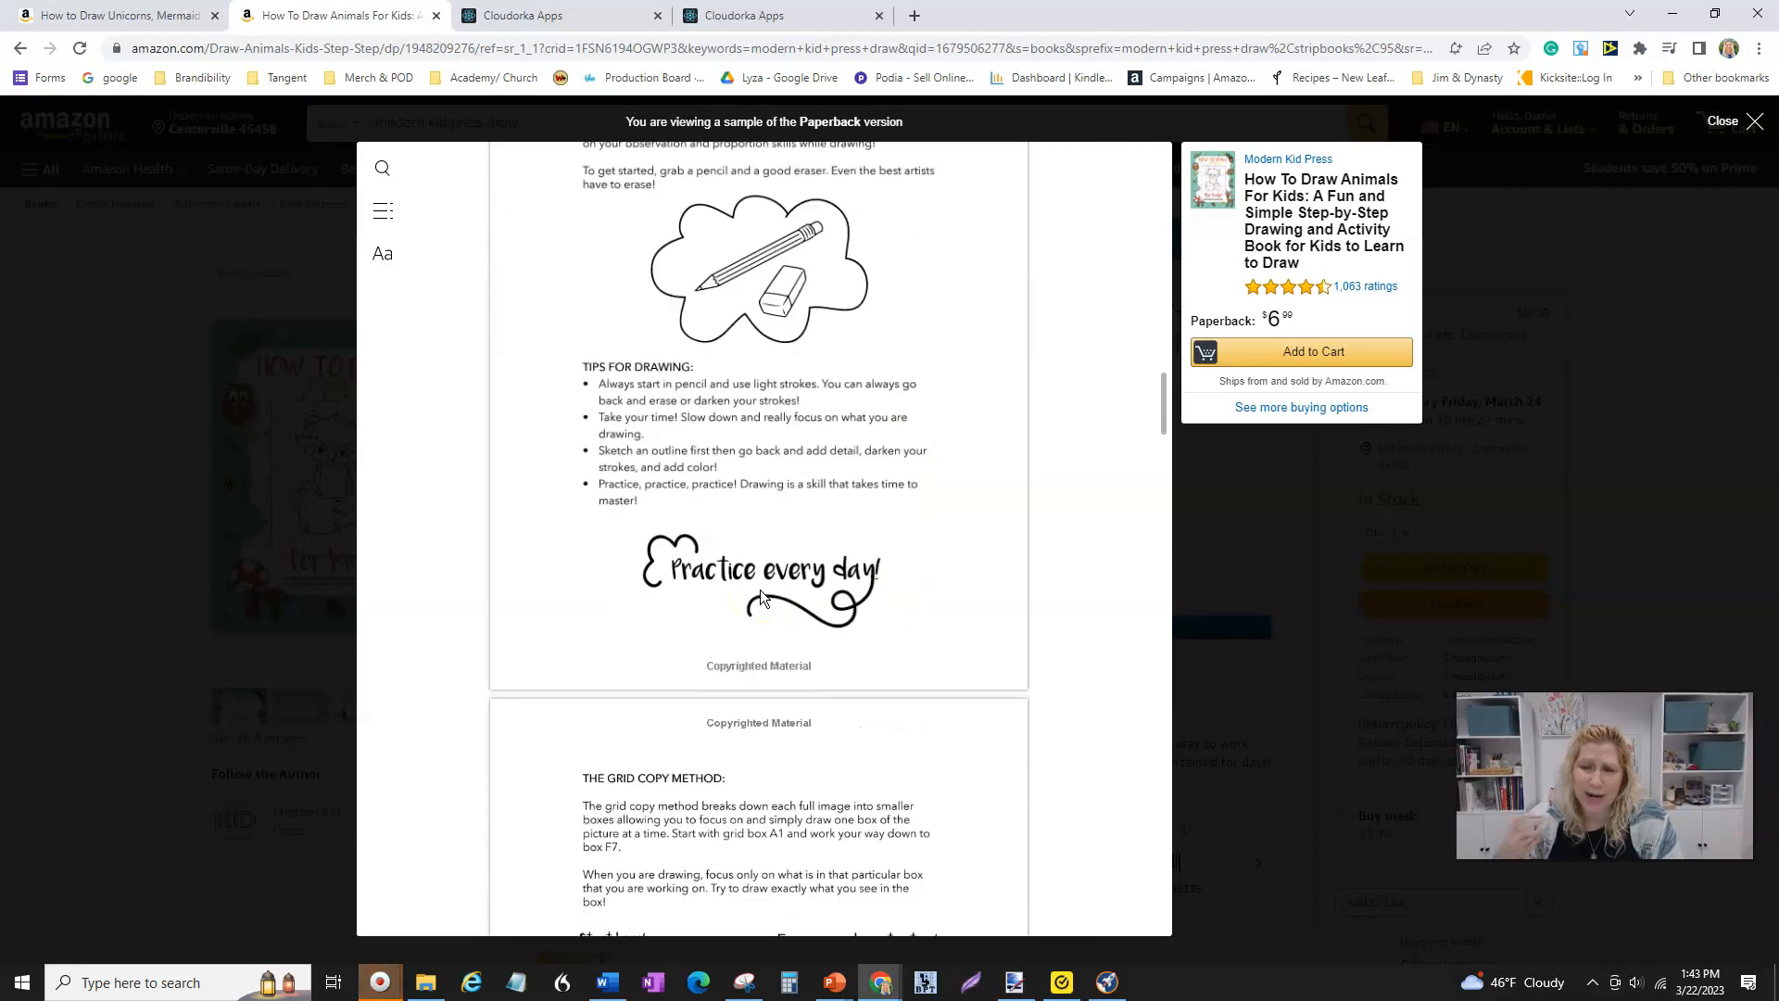
scroll(760, 596, down, 6)
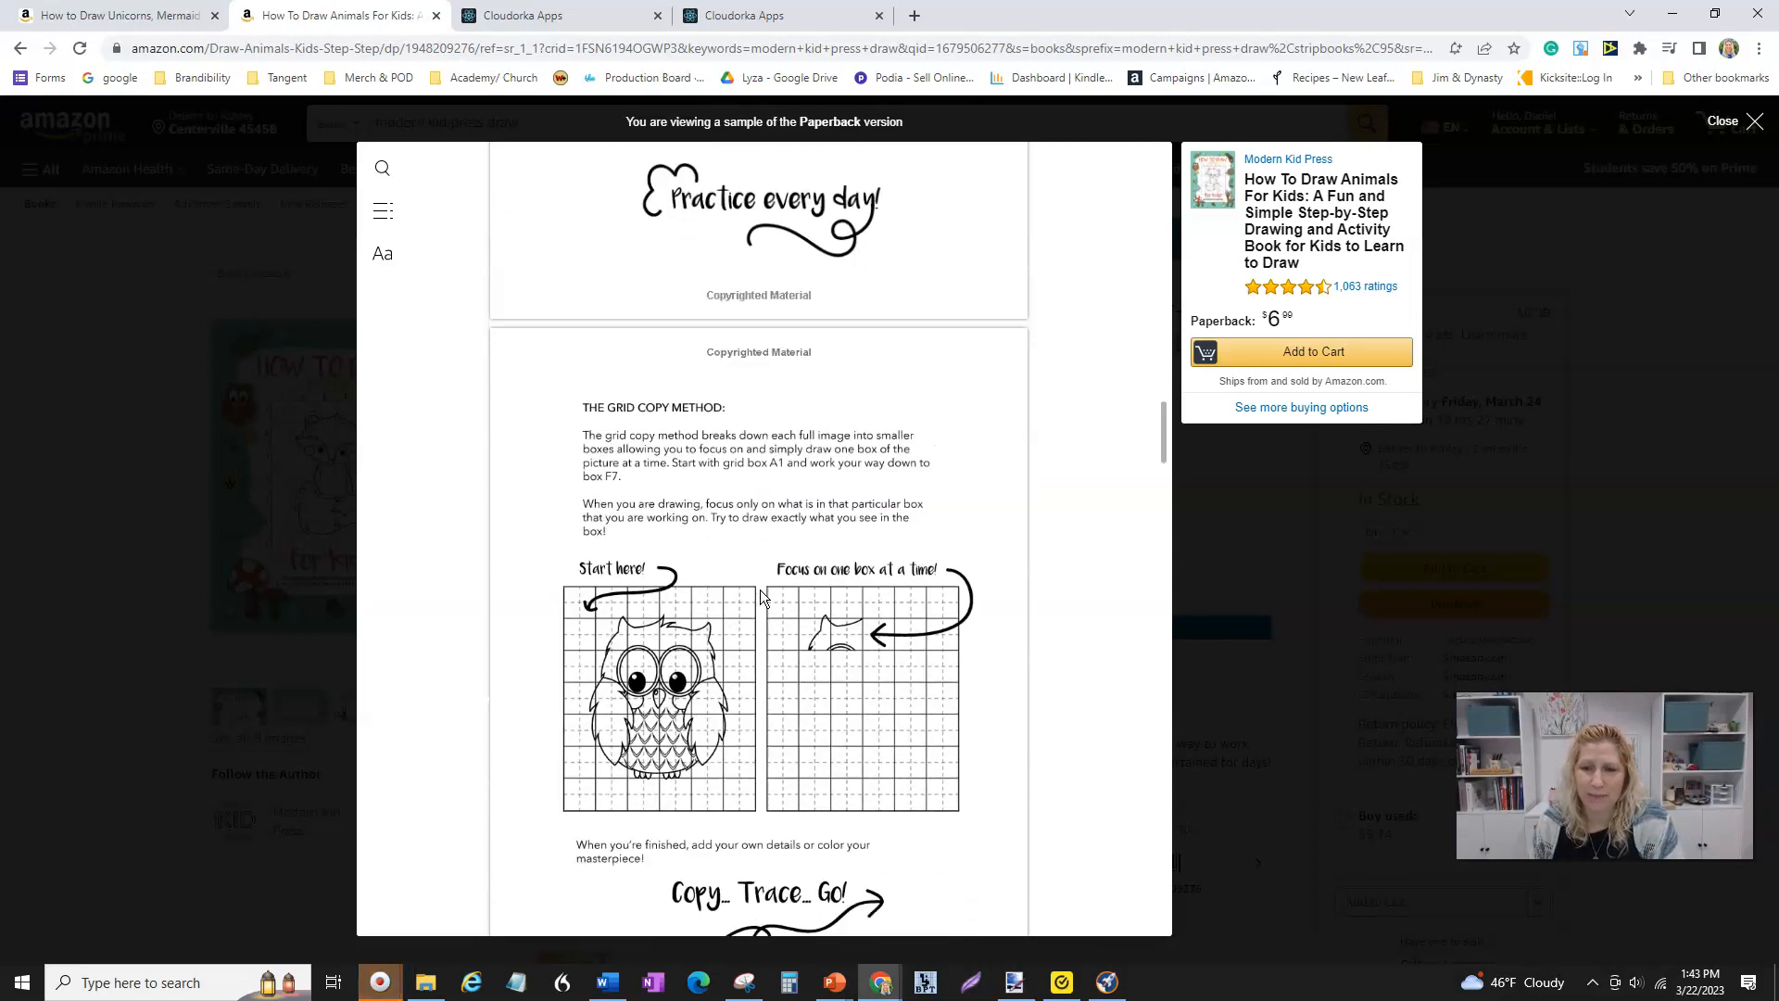
scroll(834, 607, up, 1)
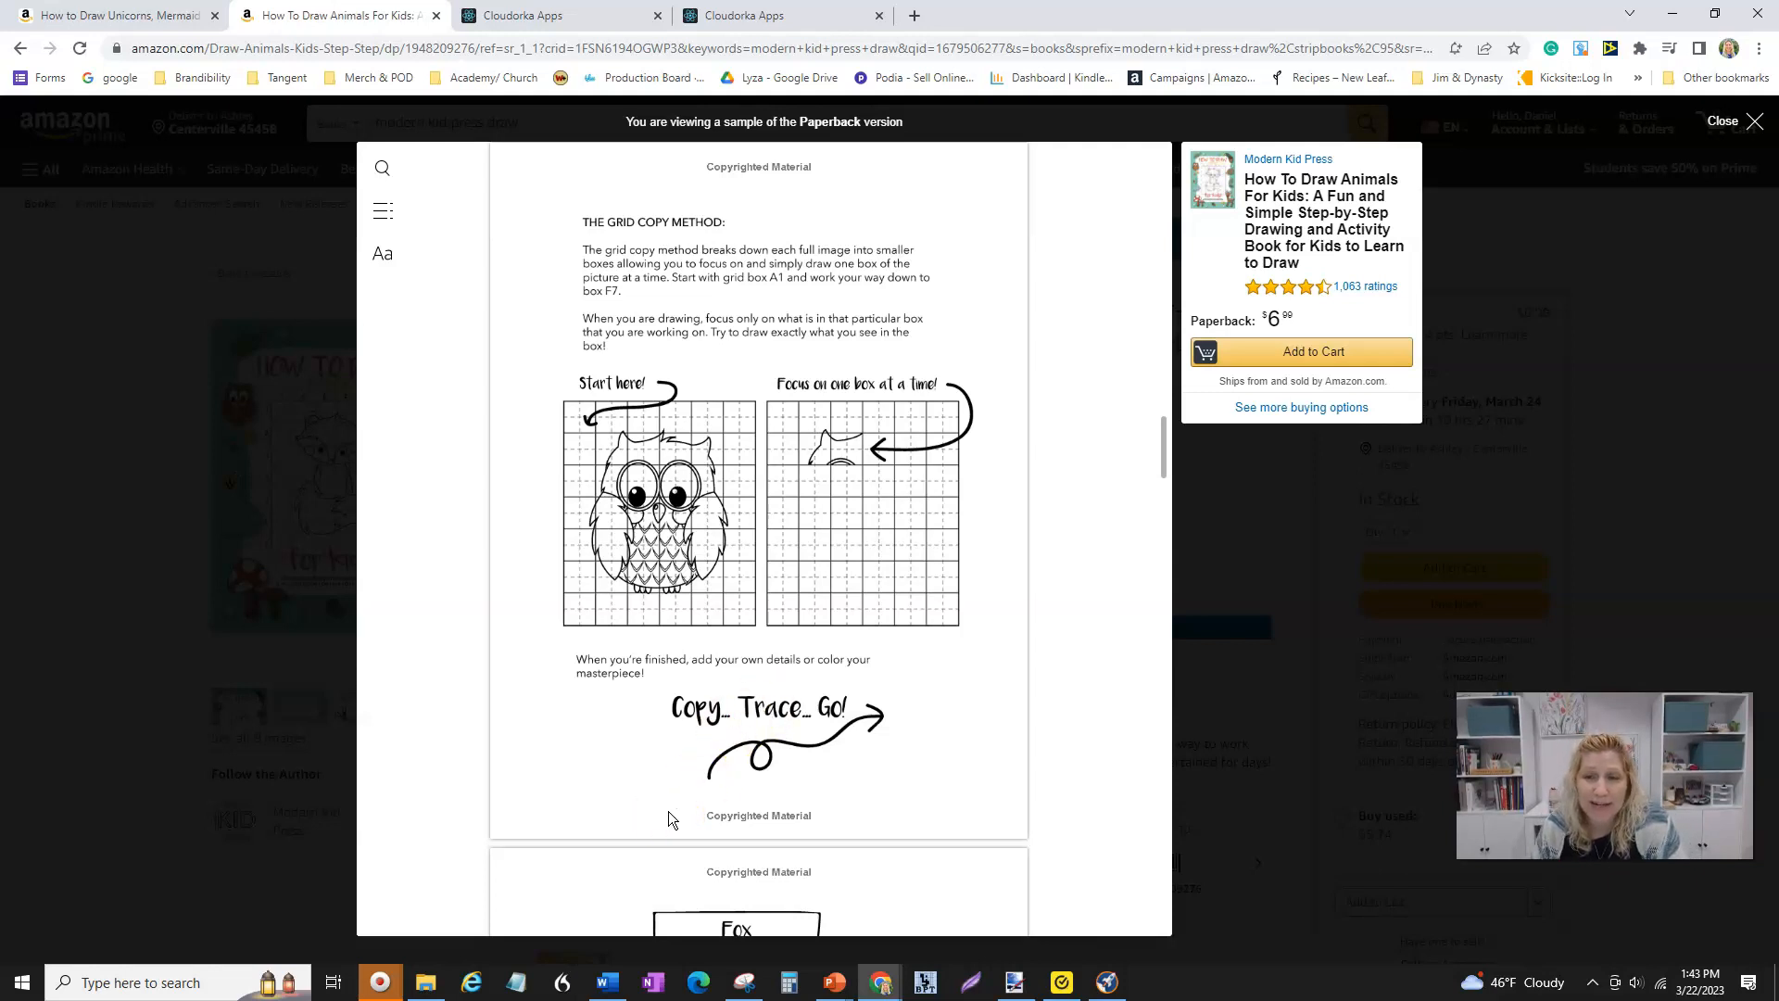
scroll(669, 816, down, 3)
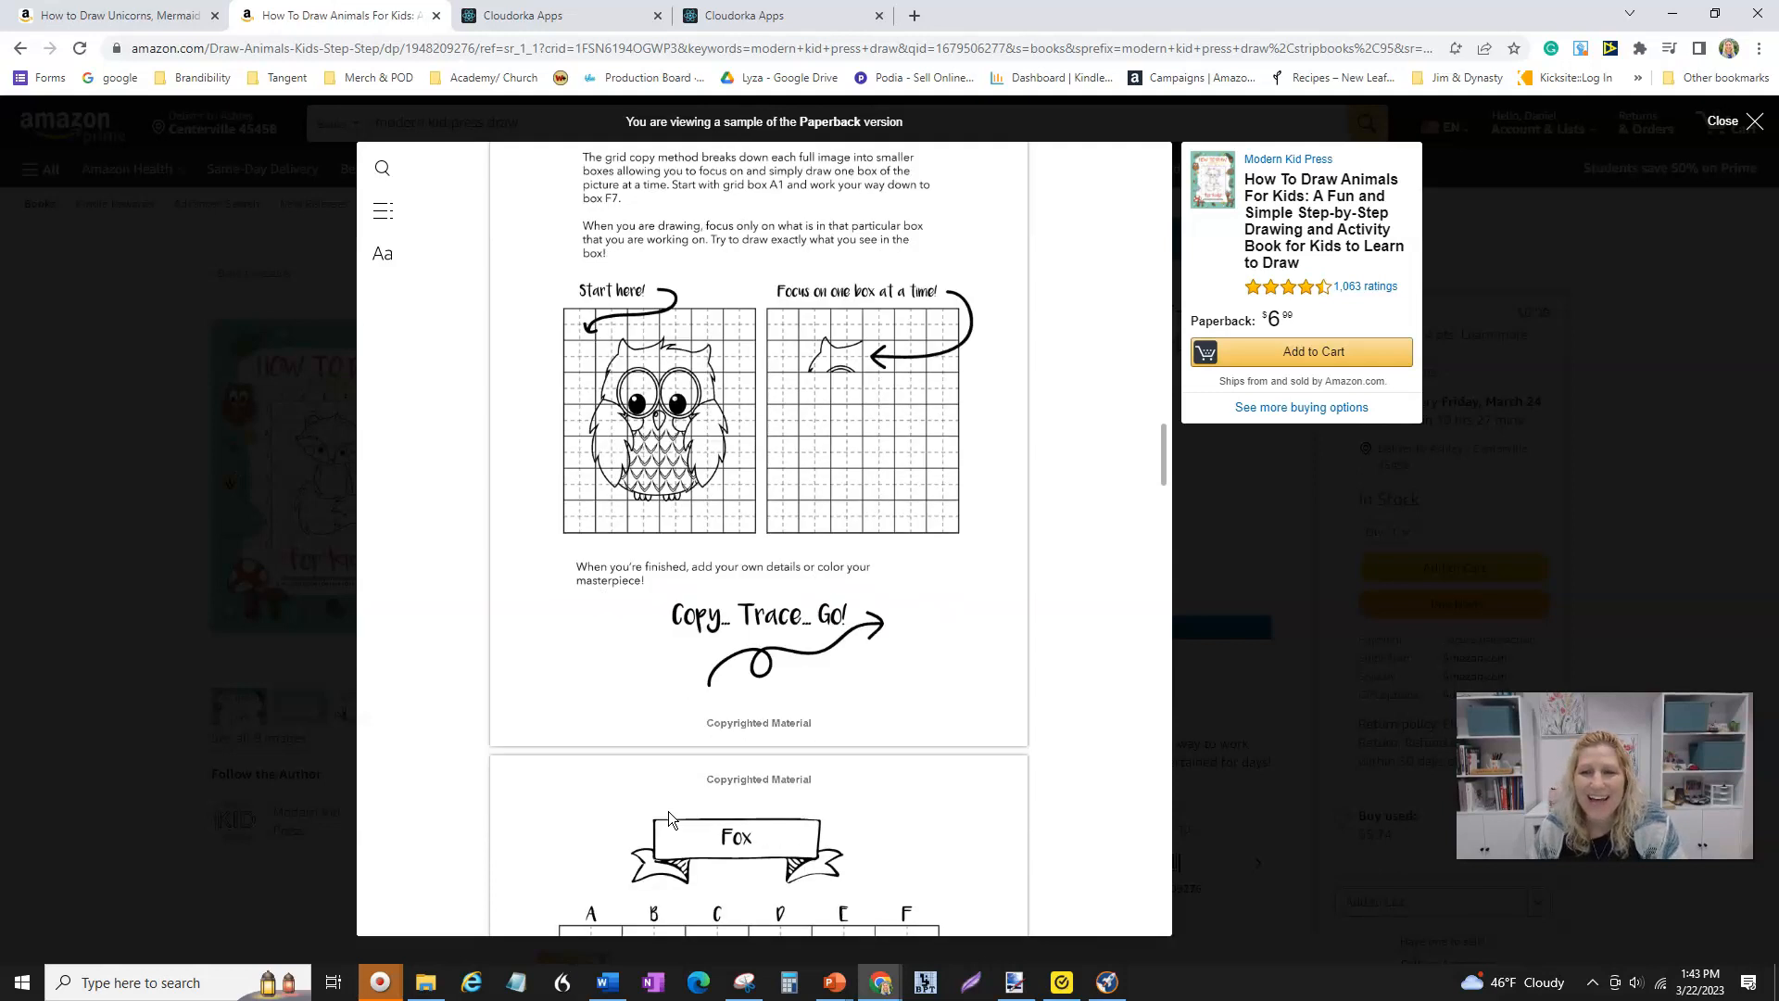
scroll(669, 815, down, 5)
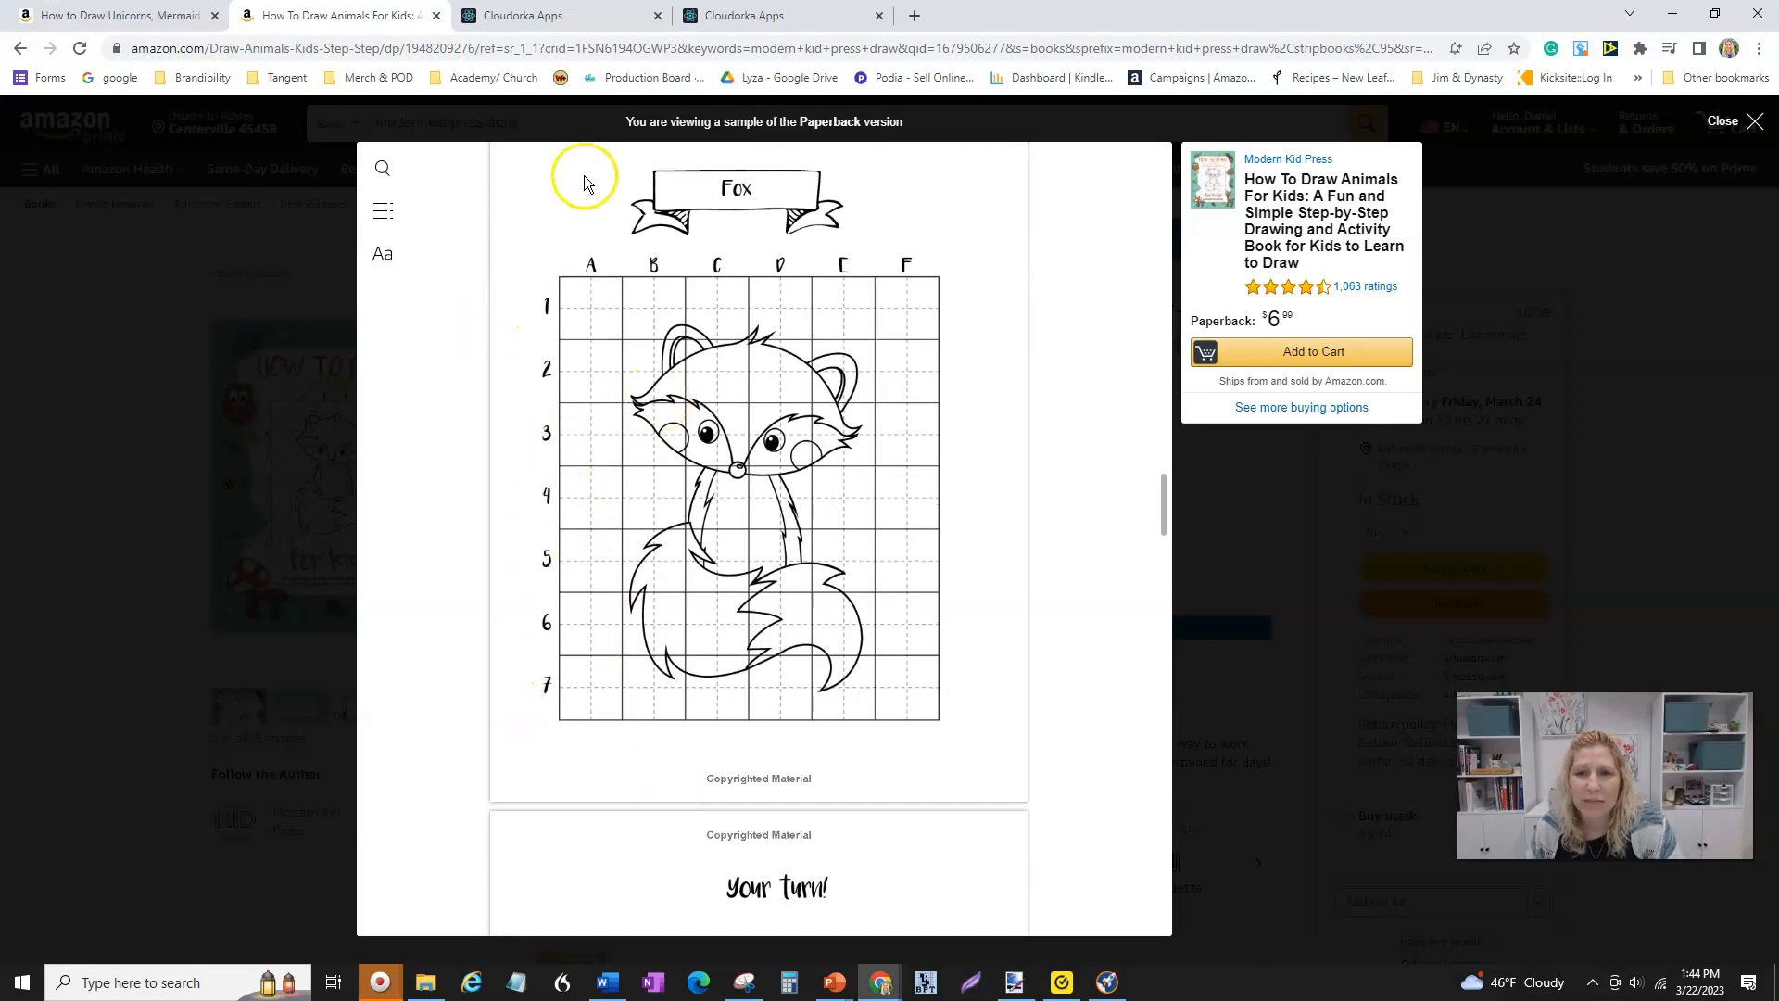
- Browse the sample's Fox grid, Your turn and Trace it pages
scroll(674, 549, down, 1)
scroll(675, 545, down, 4)
scroll(794, 584, down, 2)
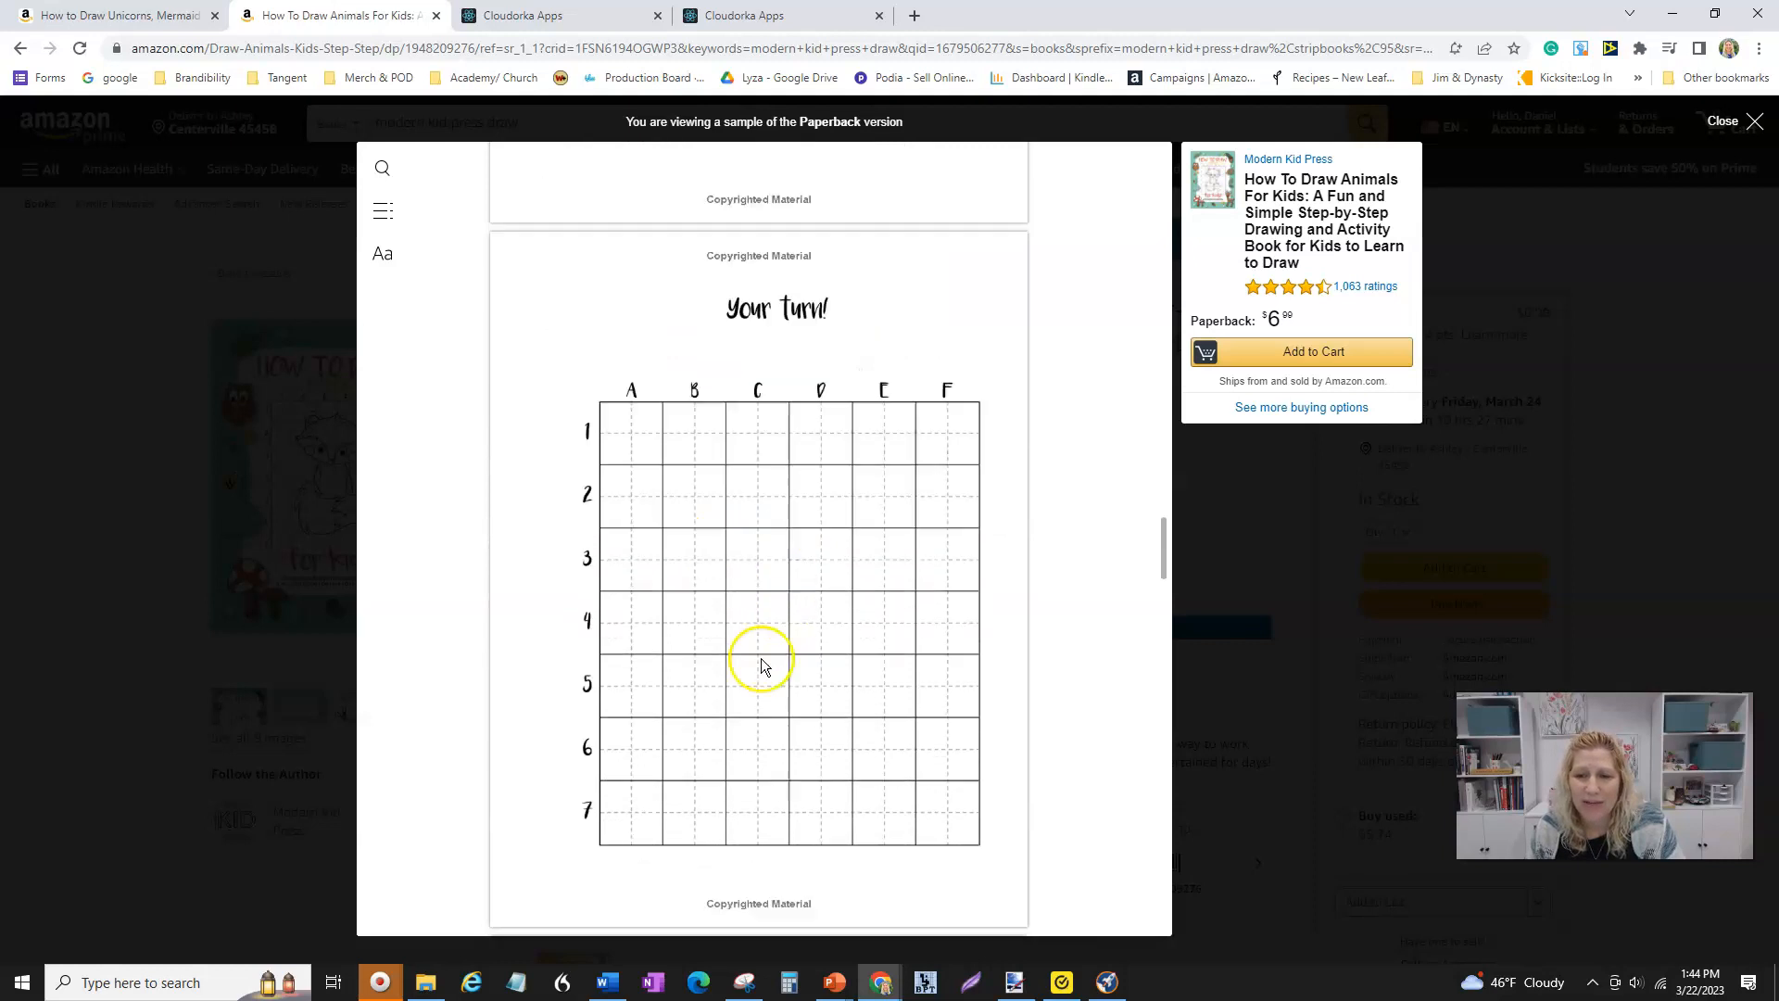
scroll(762, 665, down, 1)
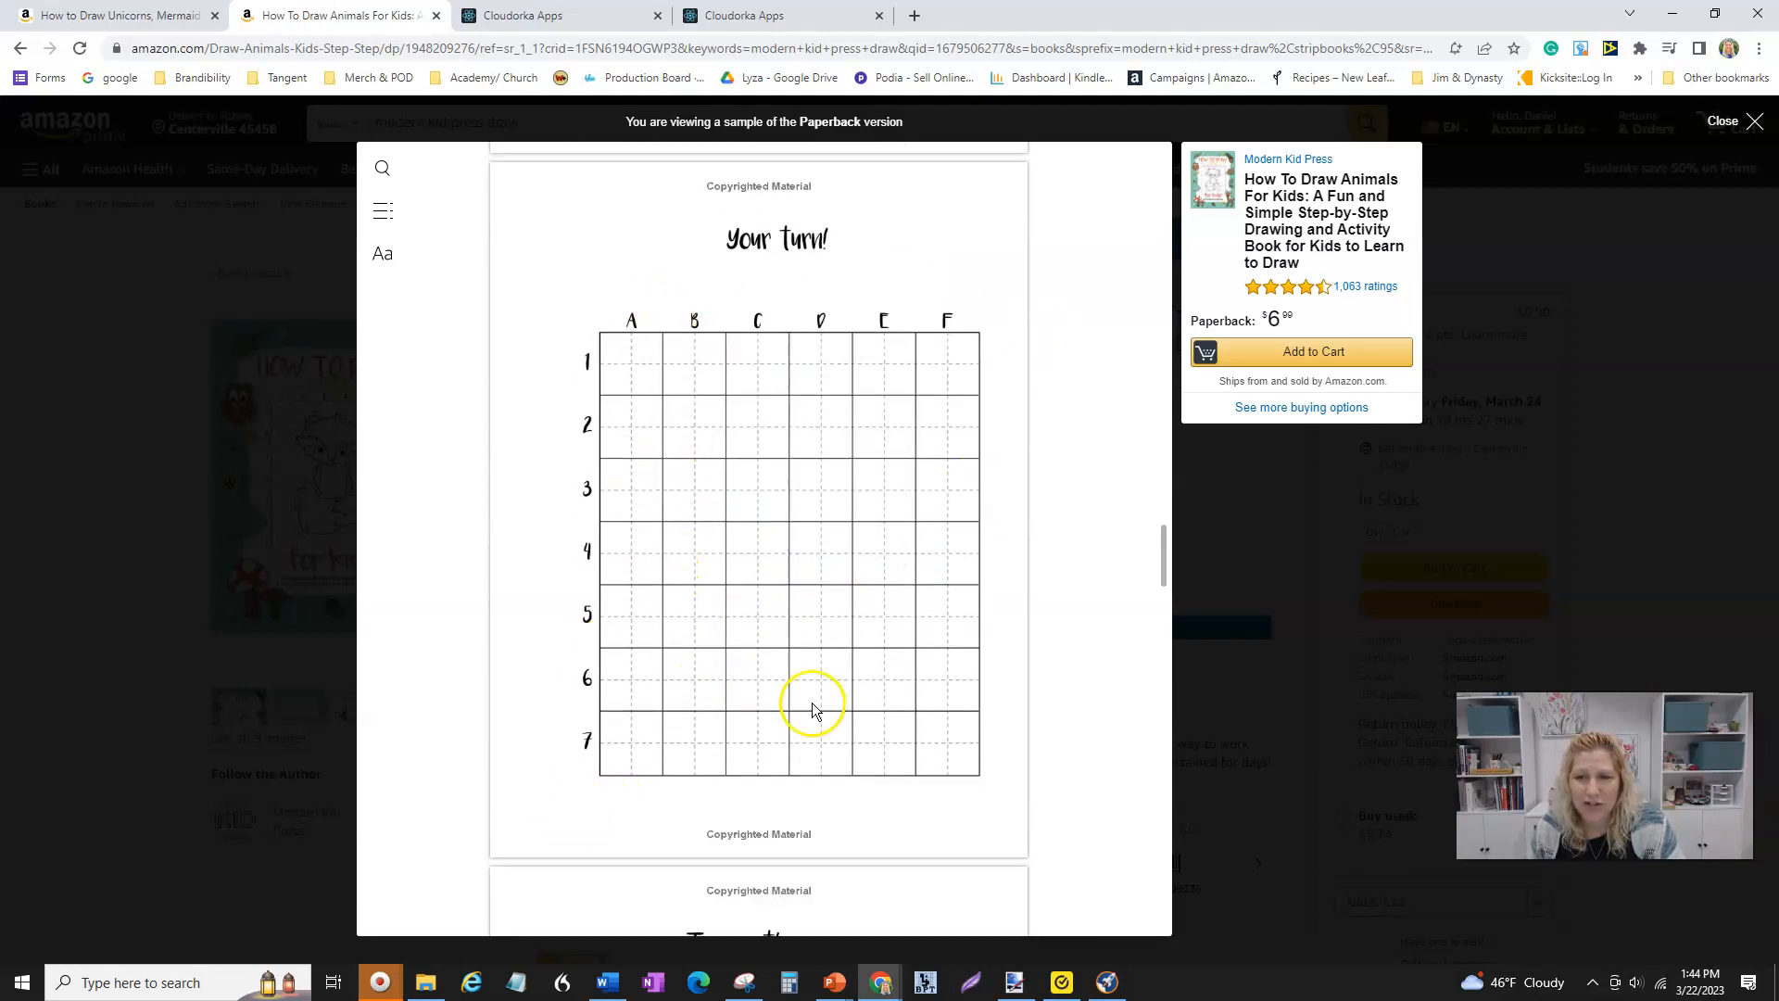
scroll(812, 711, down, 5)
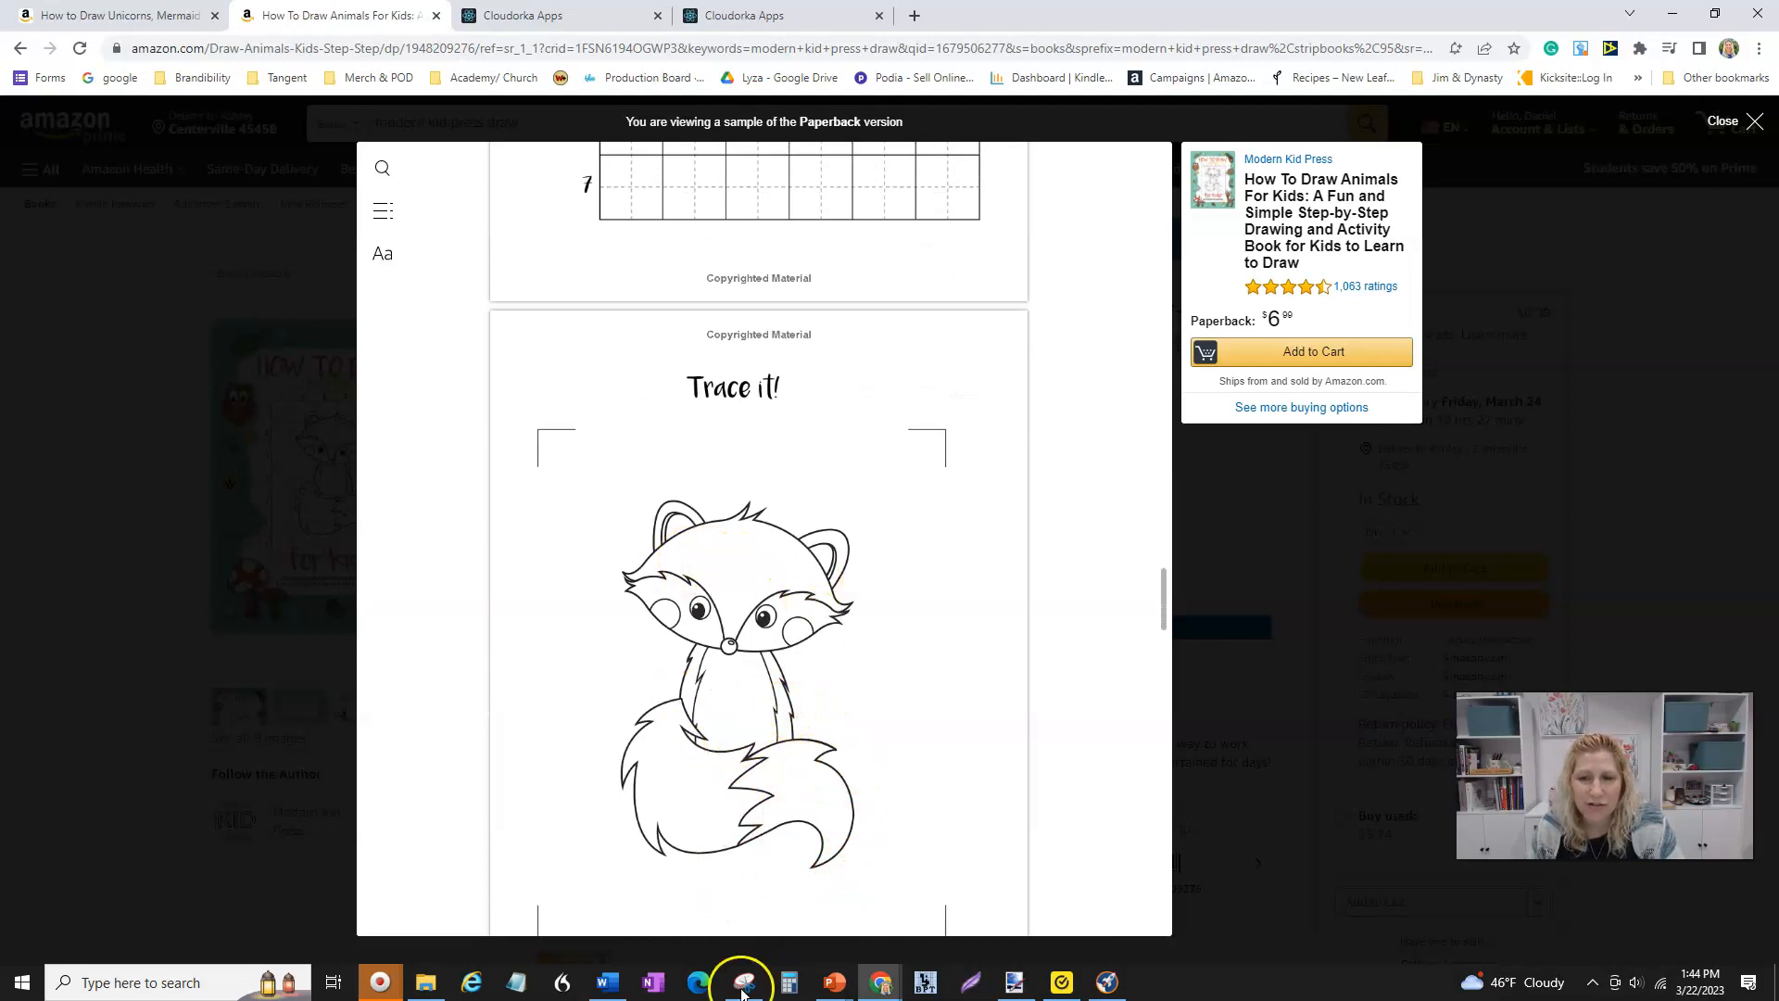
scroll(676, 616, down, 3)
scroll(679, 618, up, 3)
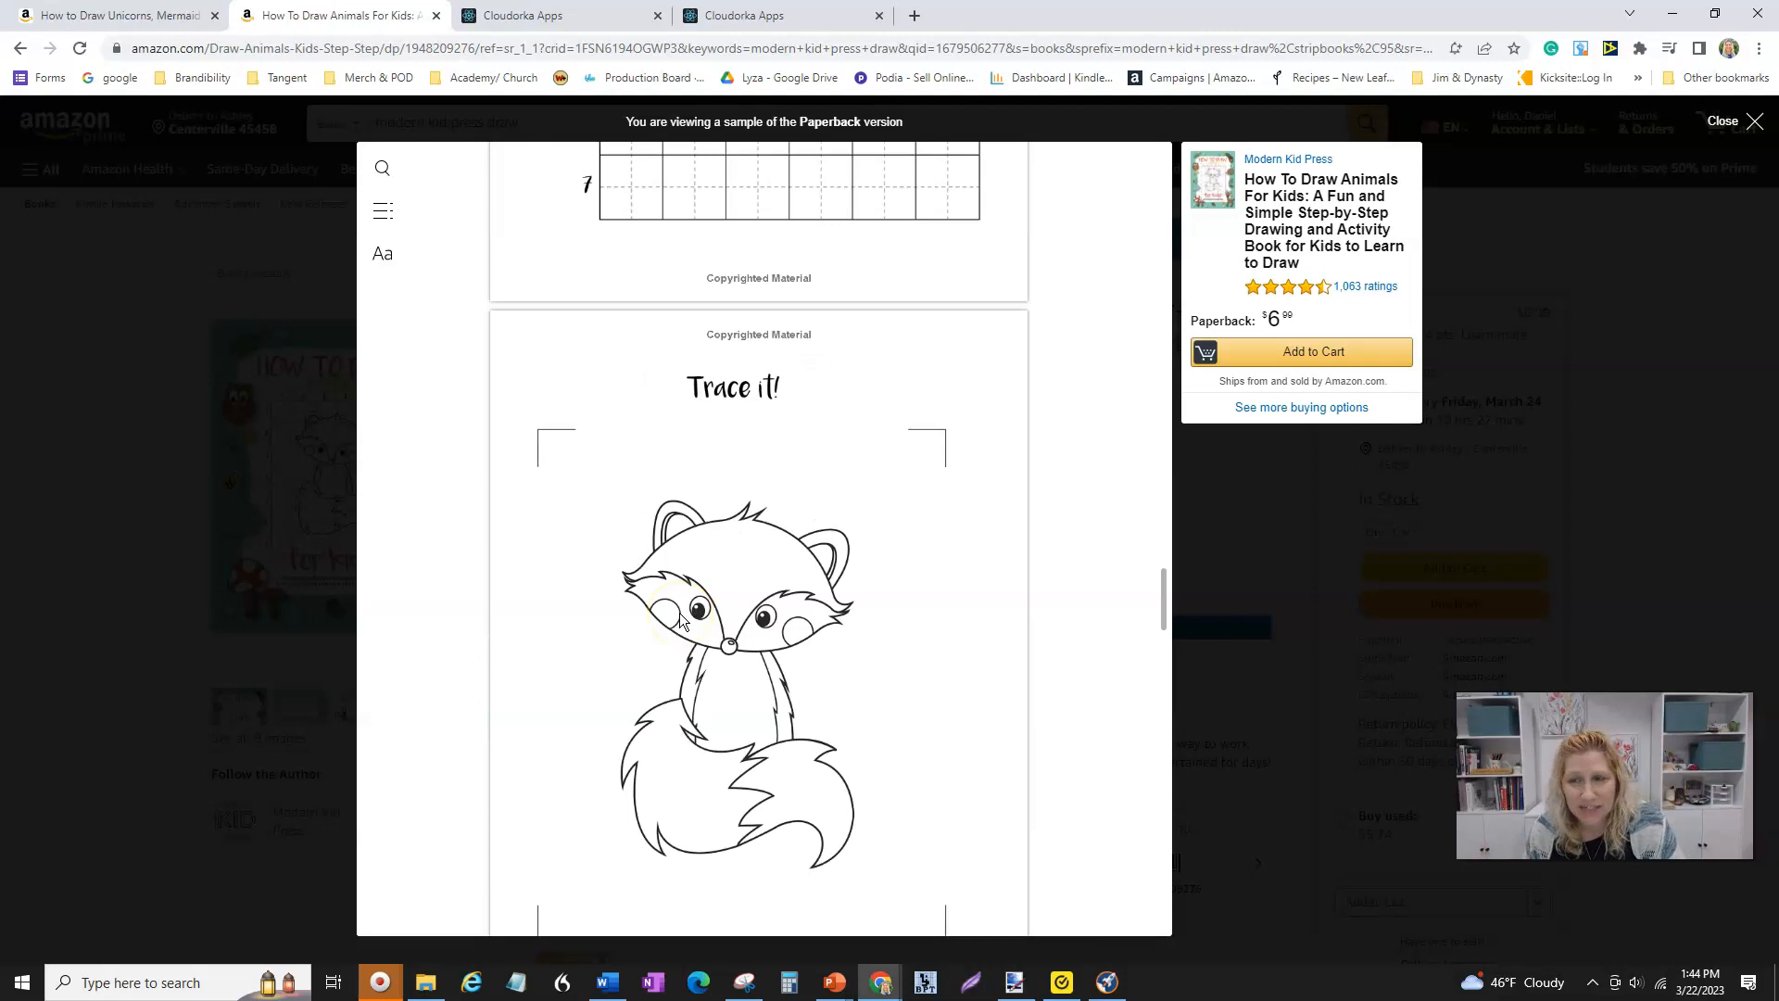
scroll(727, 687, up, 5)
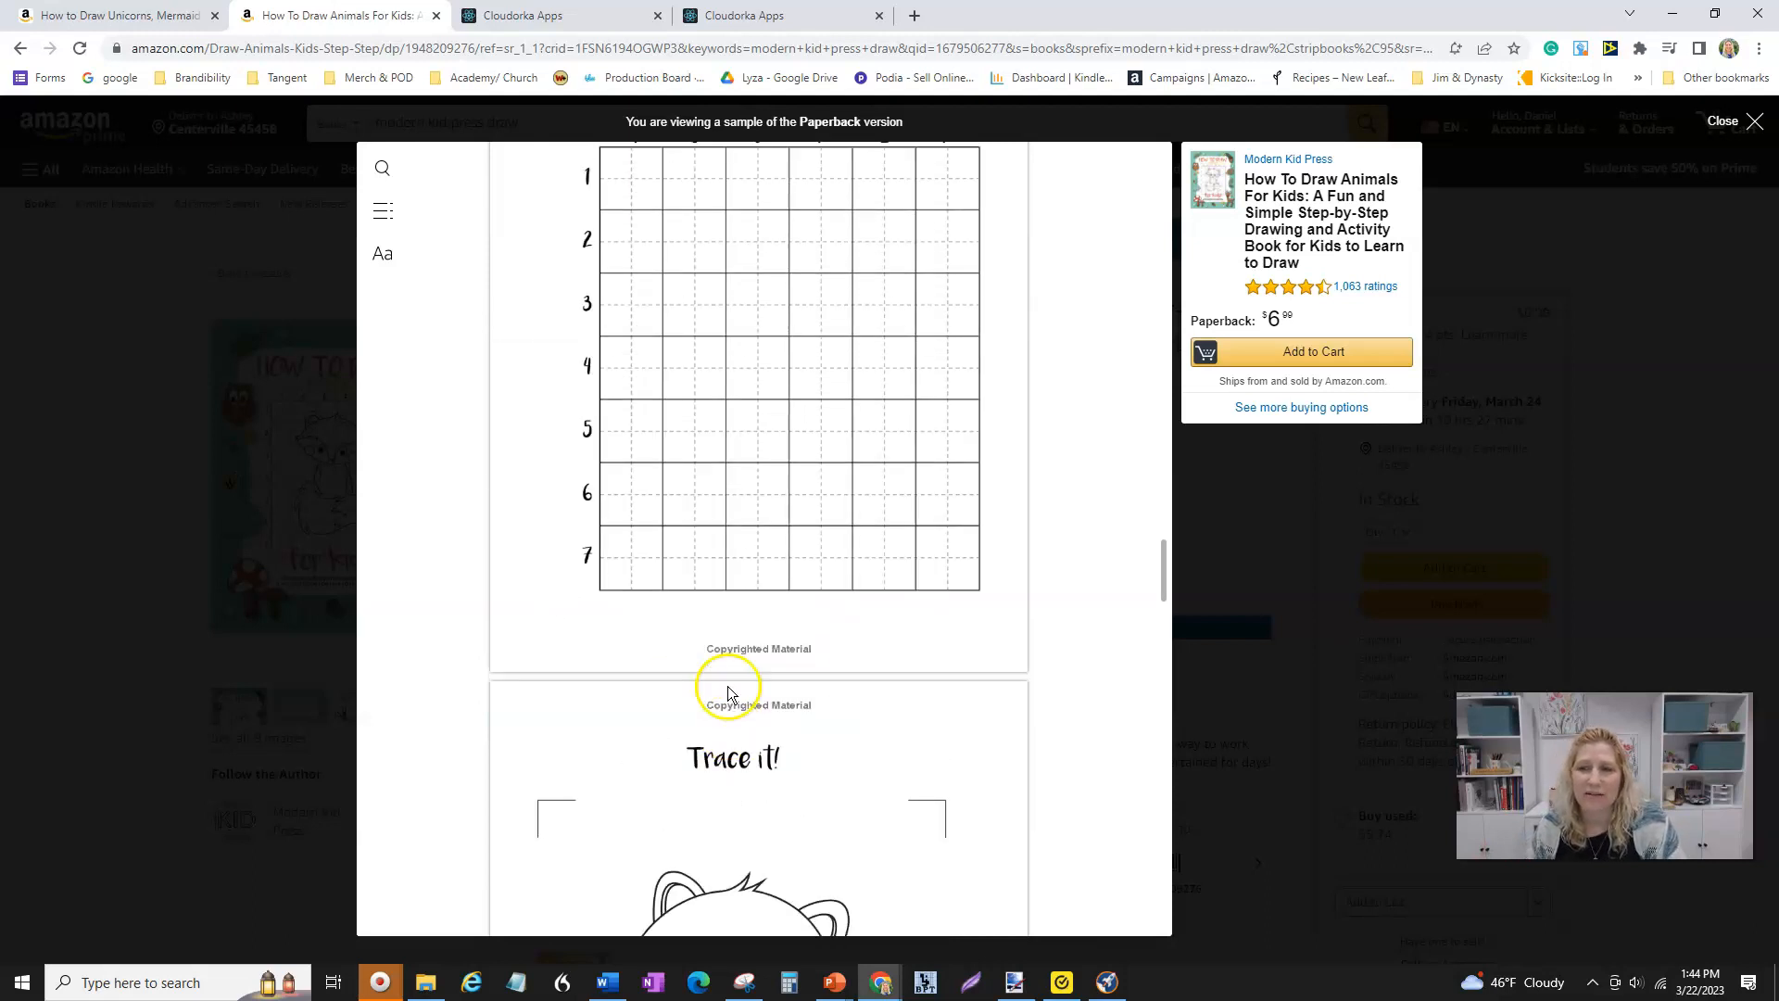
scroll(726, 684, up, 12)
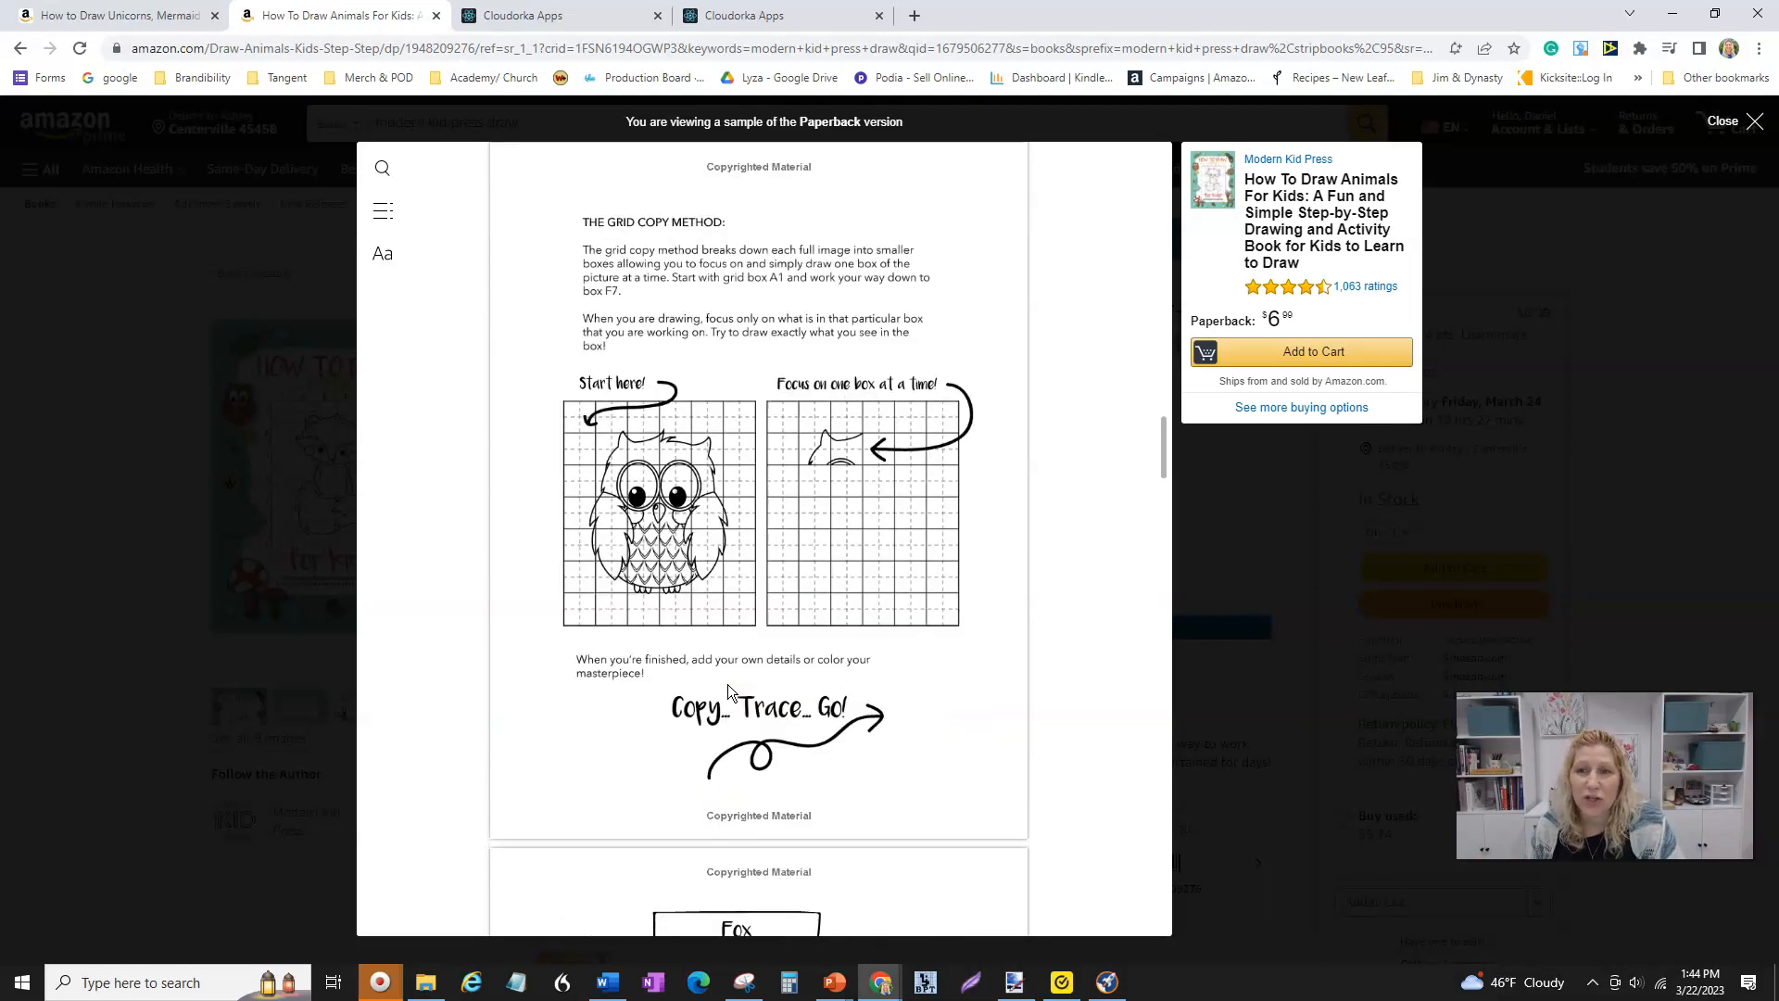
scroll(726, 684, down, 4)
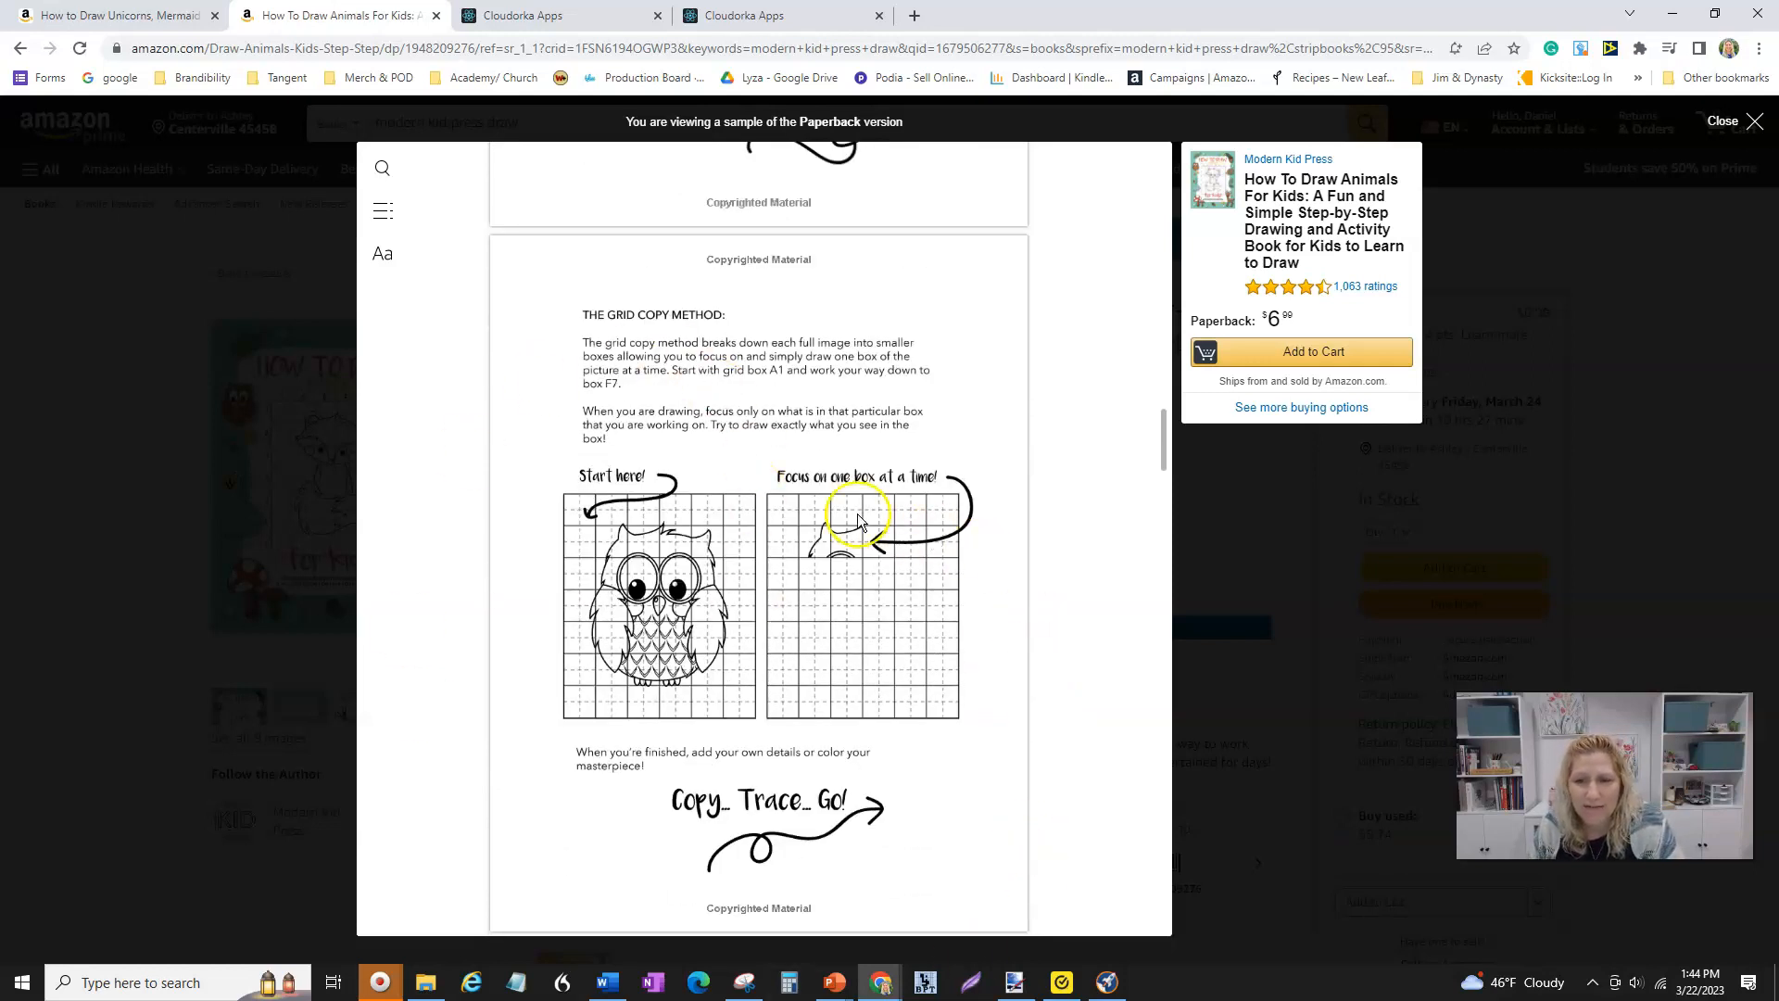
- Switch to the Cloudorka Apps tab, insert a How To Draw grid element on Page 1, and enlarge and reposition it
click(505, 20)
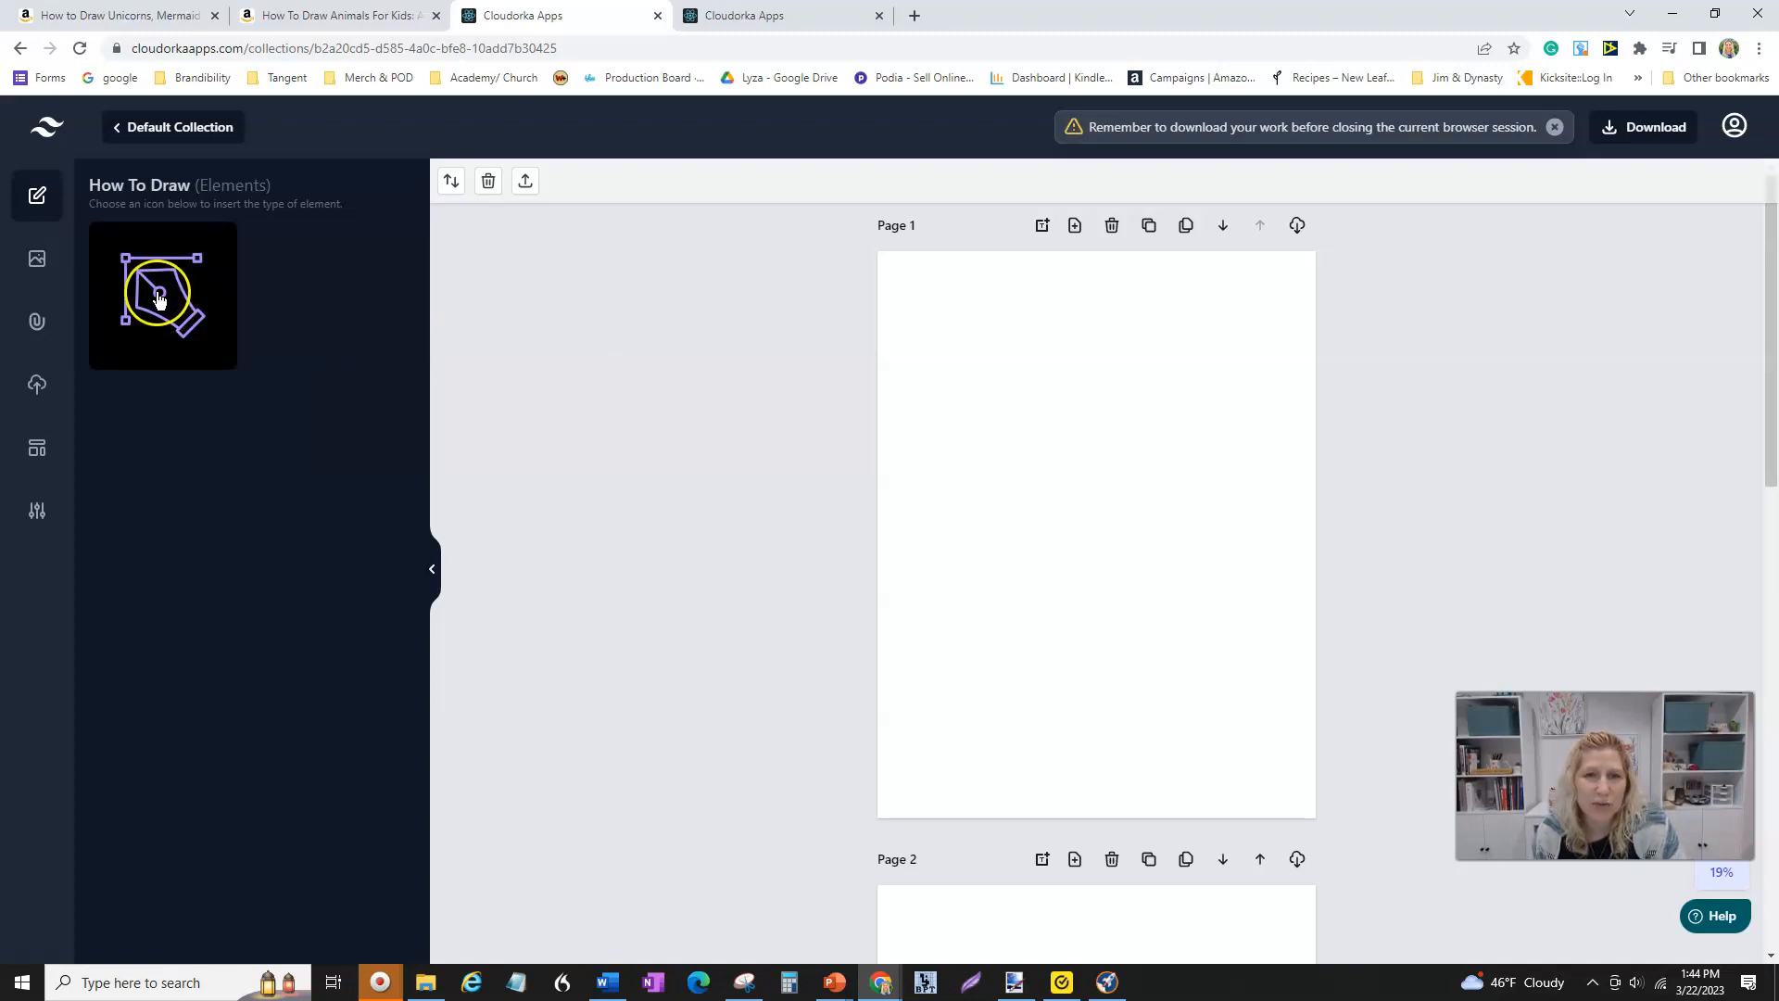
click(158, 298)
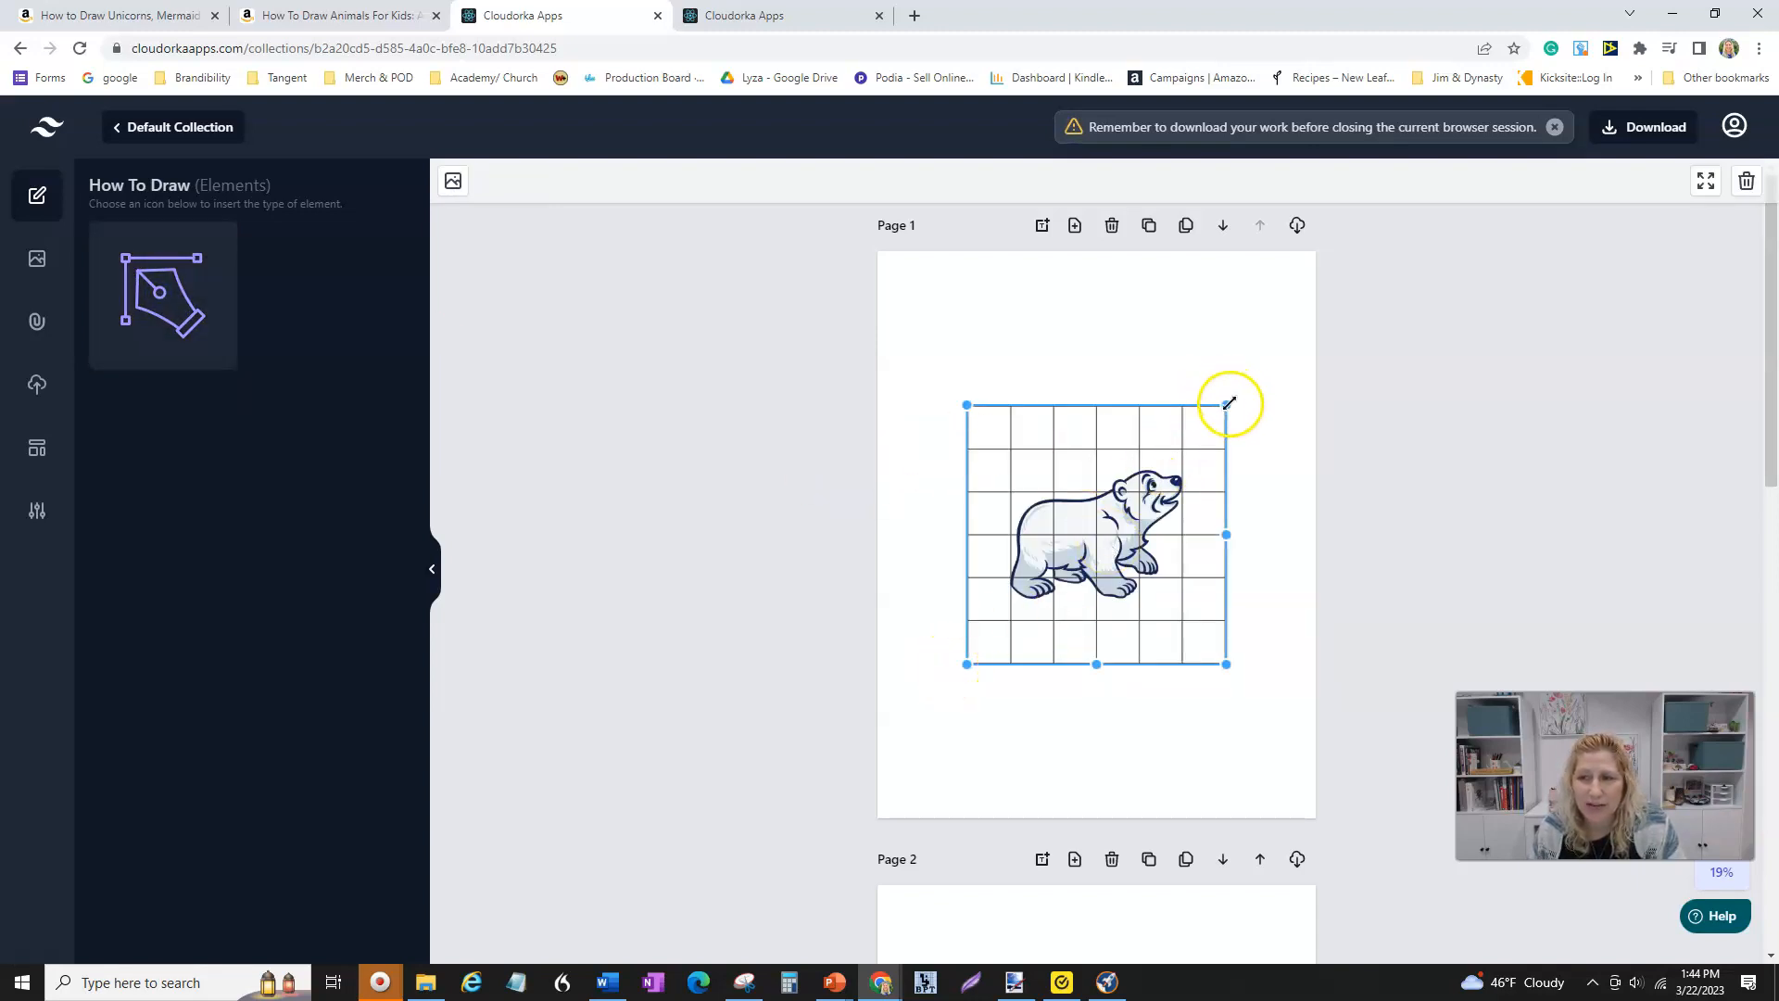
mouse_move(1226, 405)
mouse_down()
mouse_move(1279, 334)
mouse_move(1242, 382)
mouse_up()
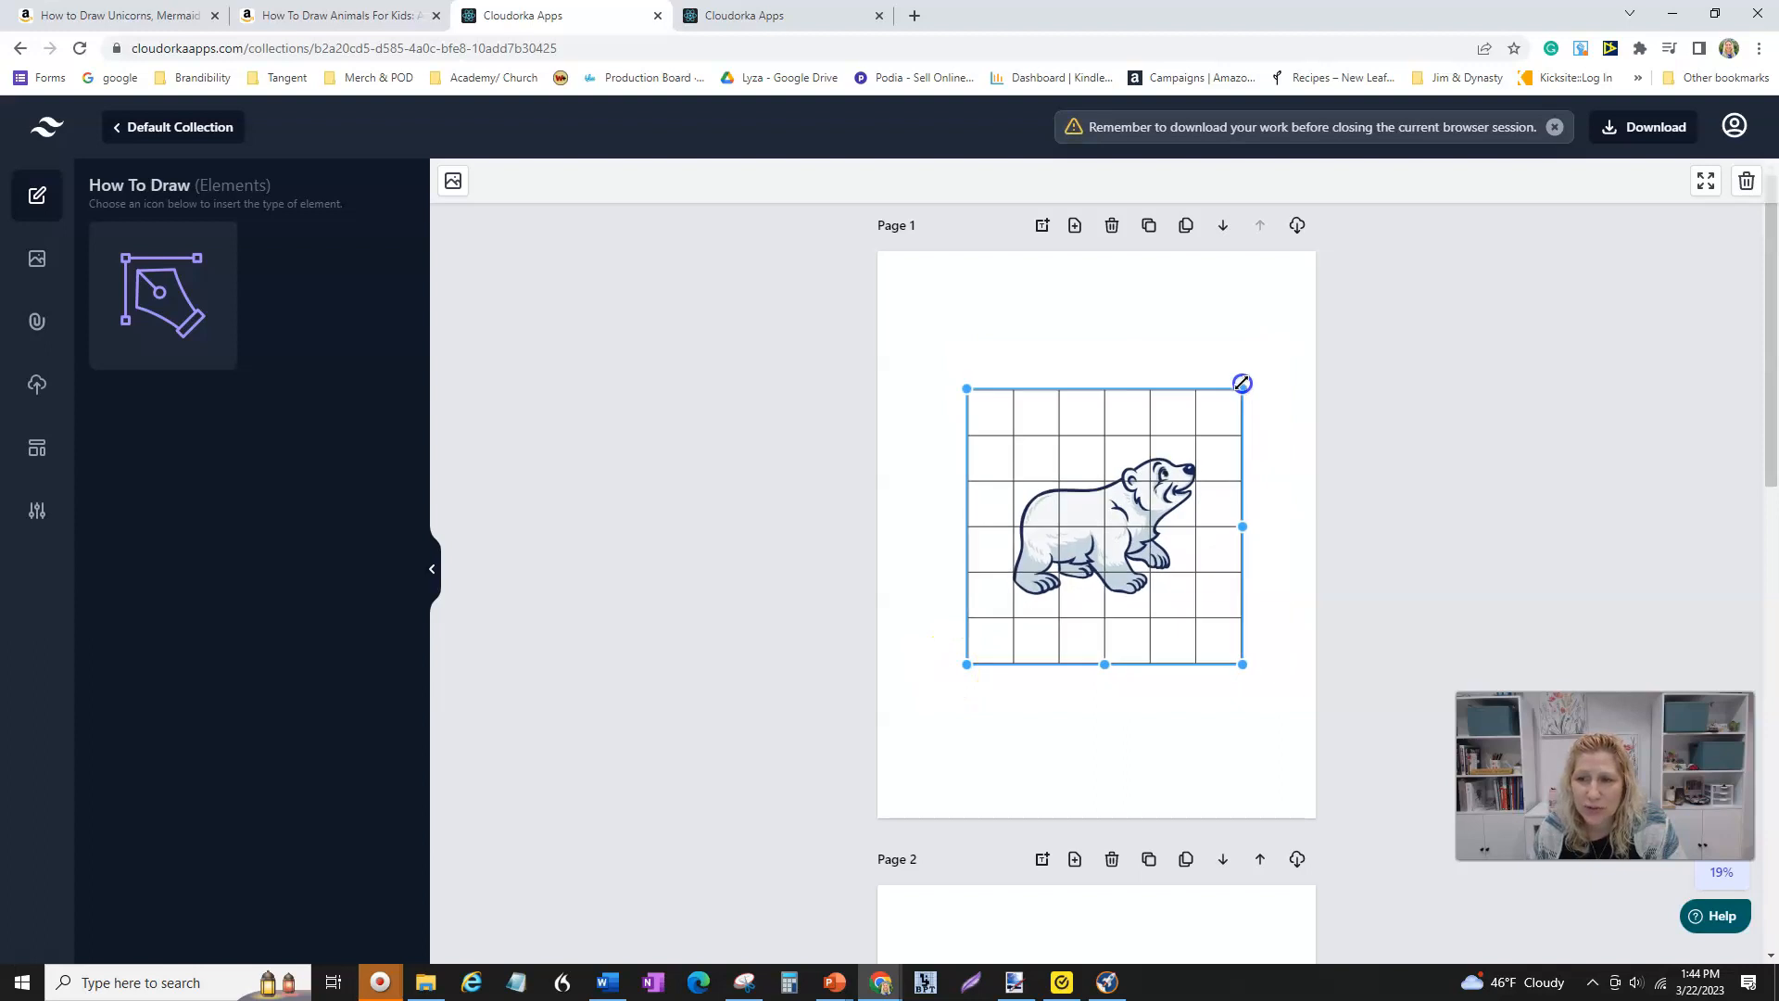
drag(1181, 503, 1149, 526)
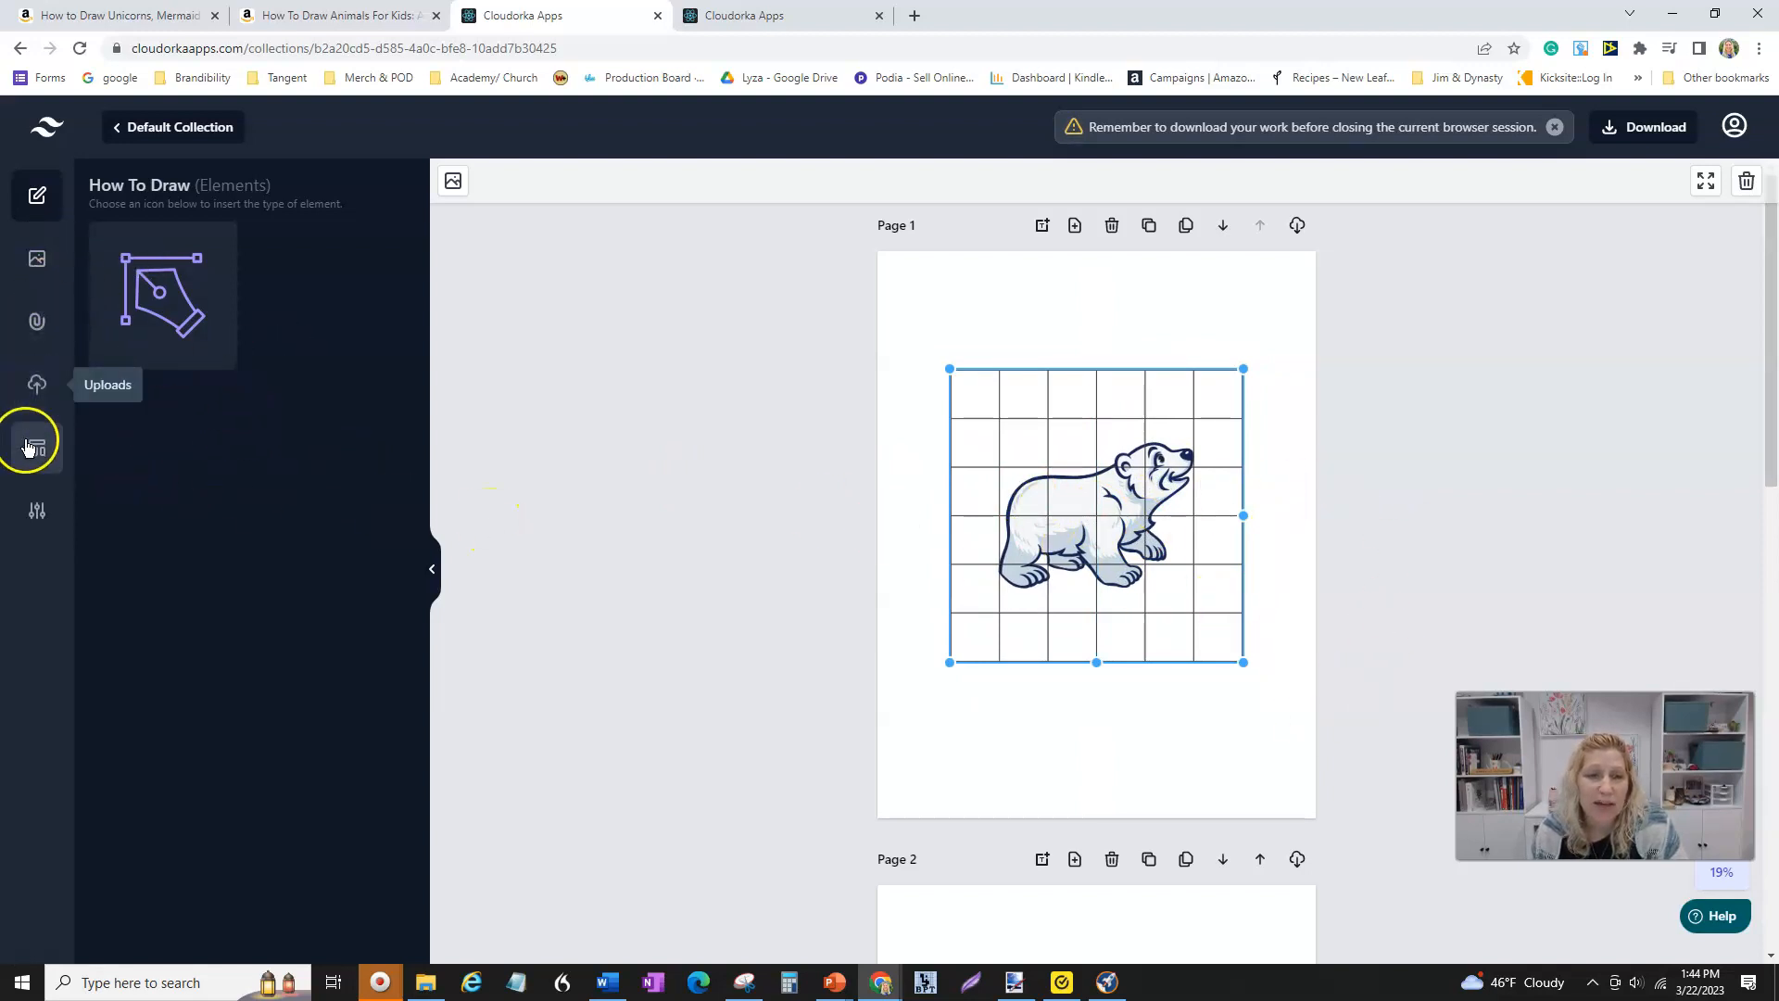
- Browse the DFY Images library and the uploaded images collection
click(34, 263)
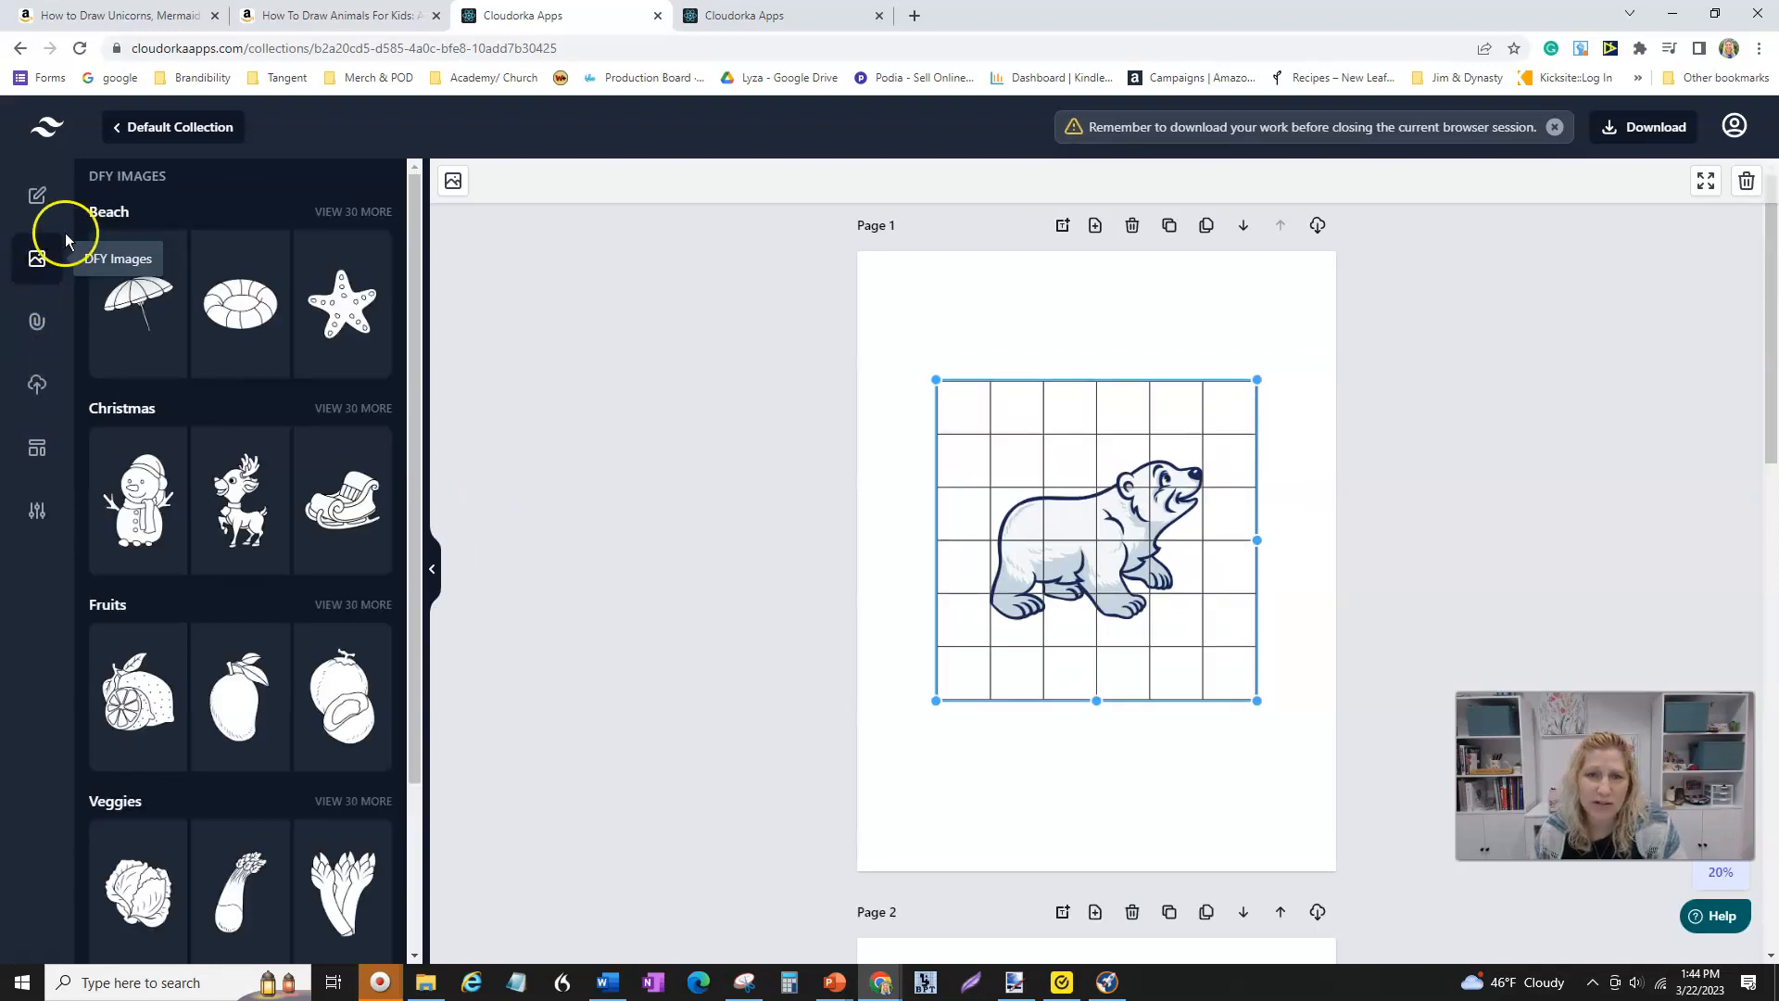
scroll(240, 783, down, 2)
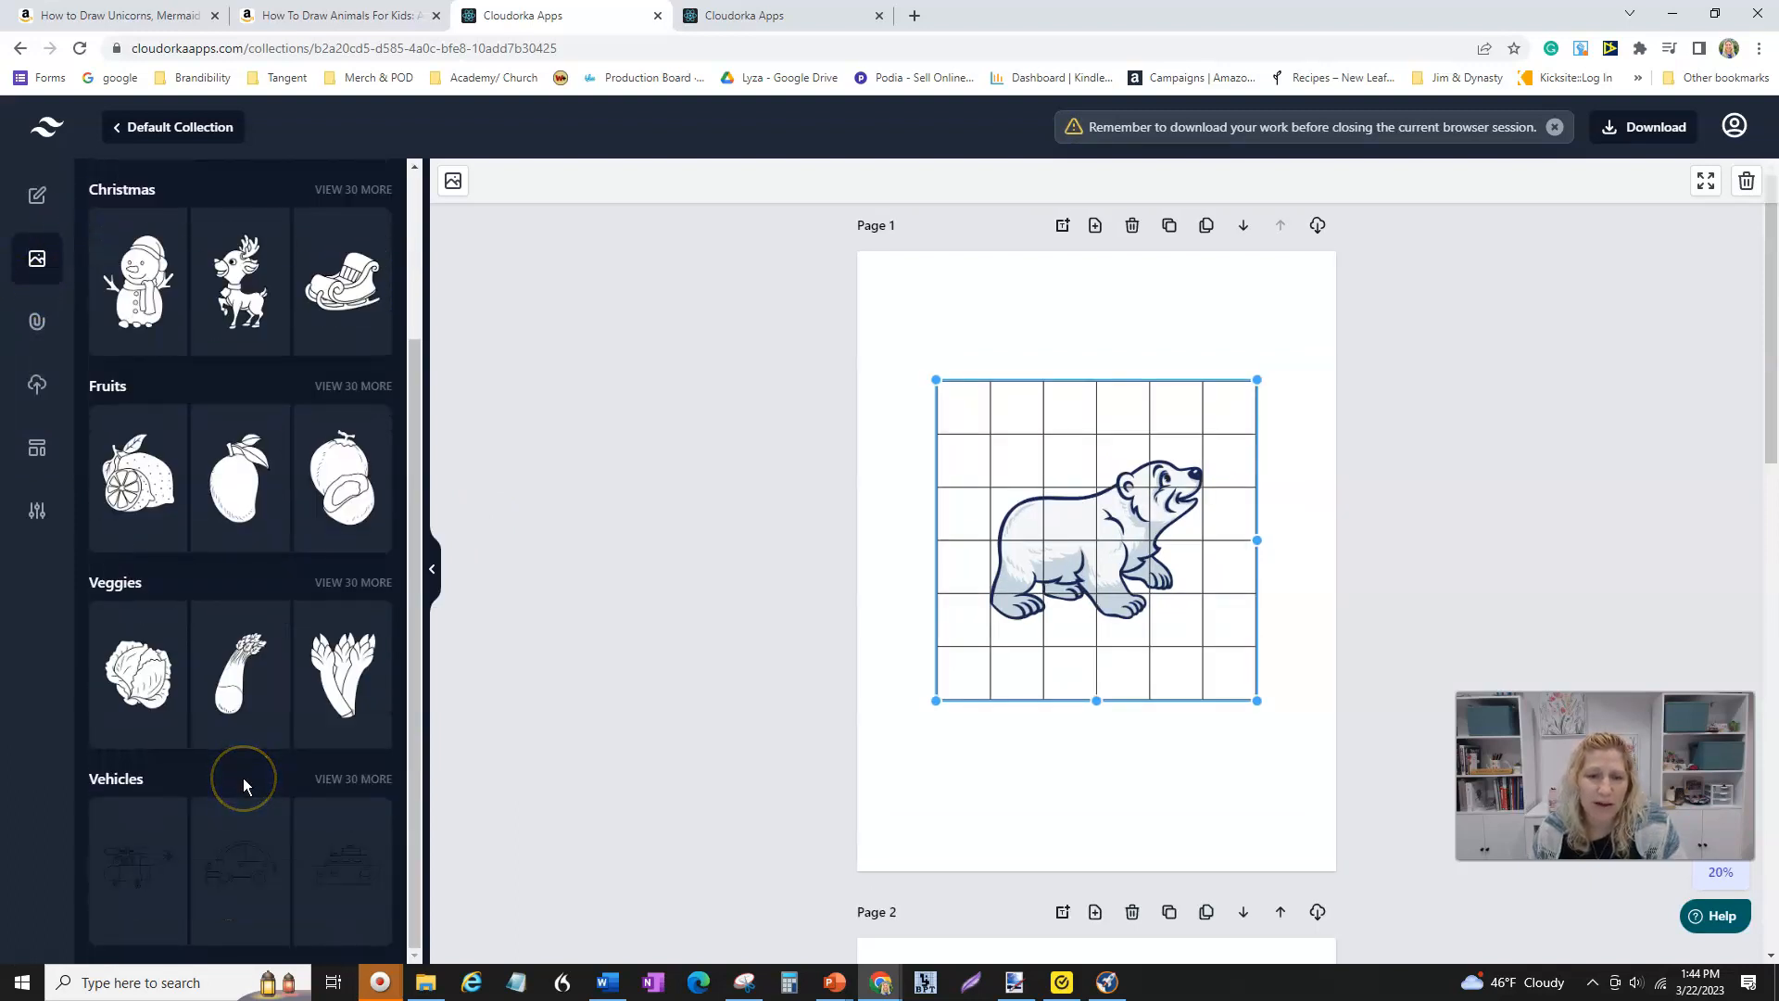
scroll(240, 741, up, 3)
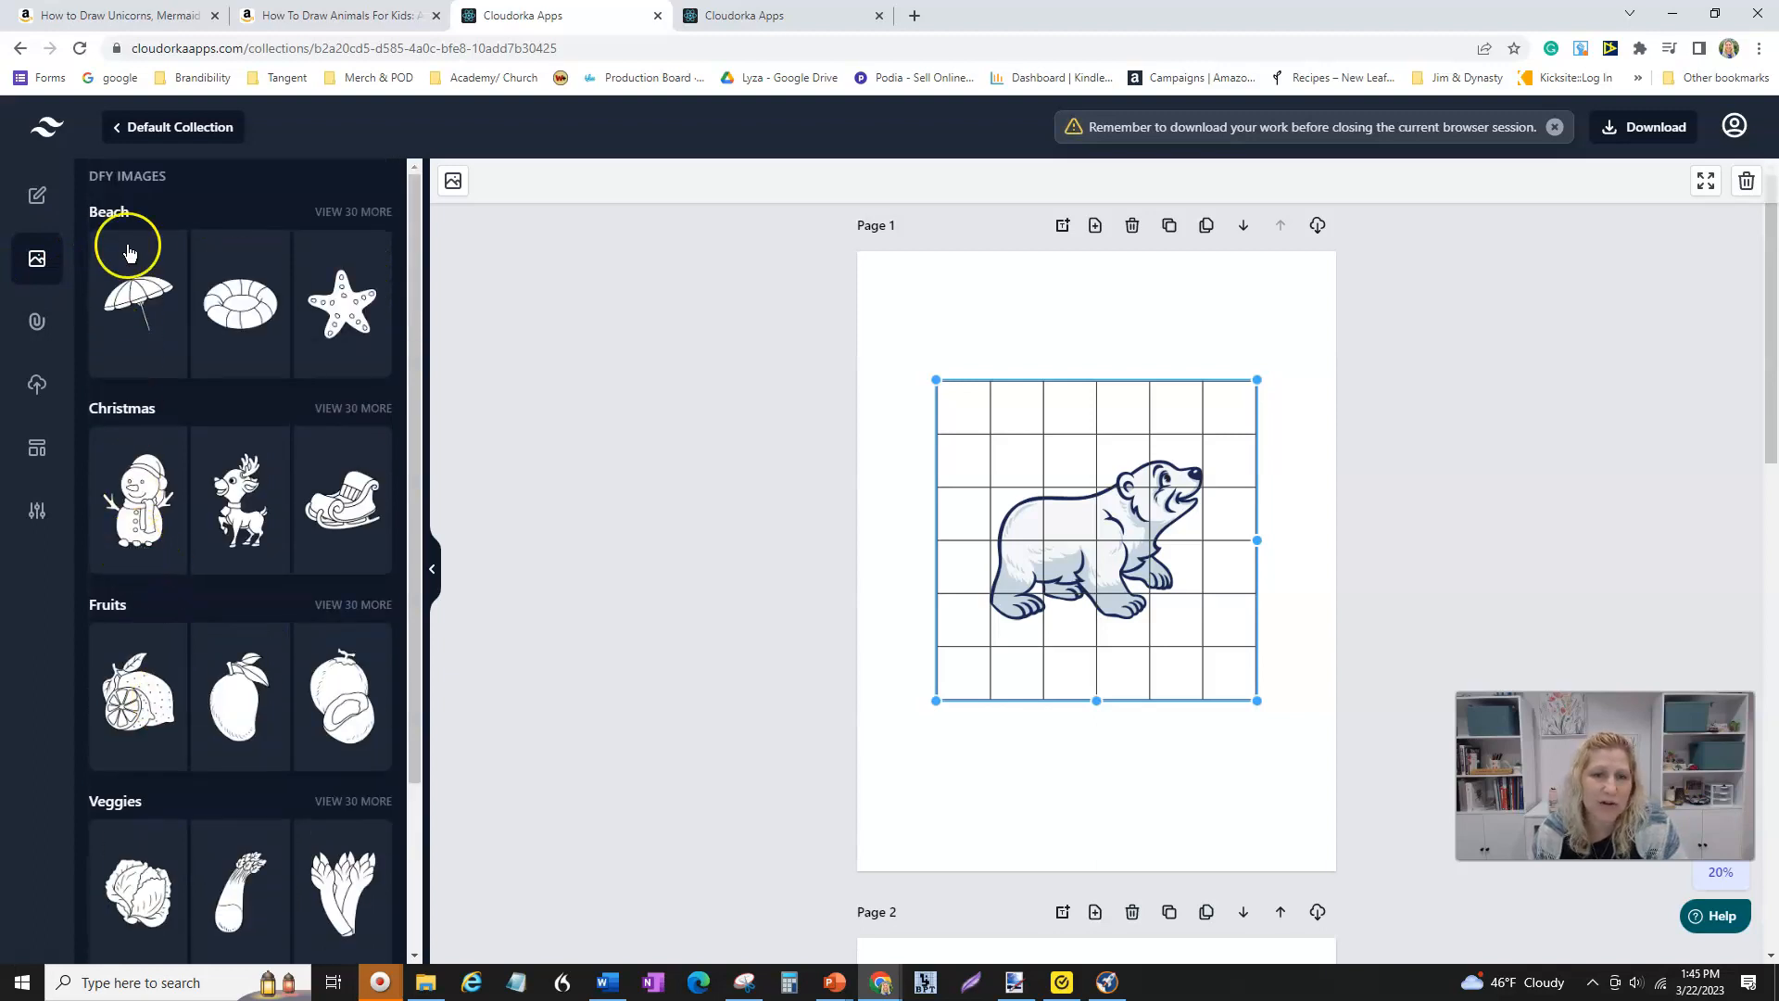
click(35, 386)
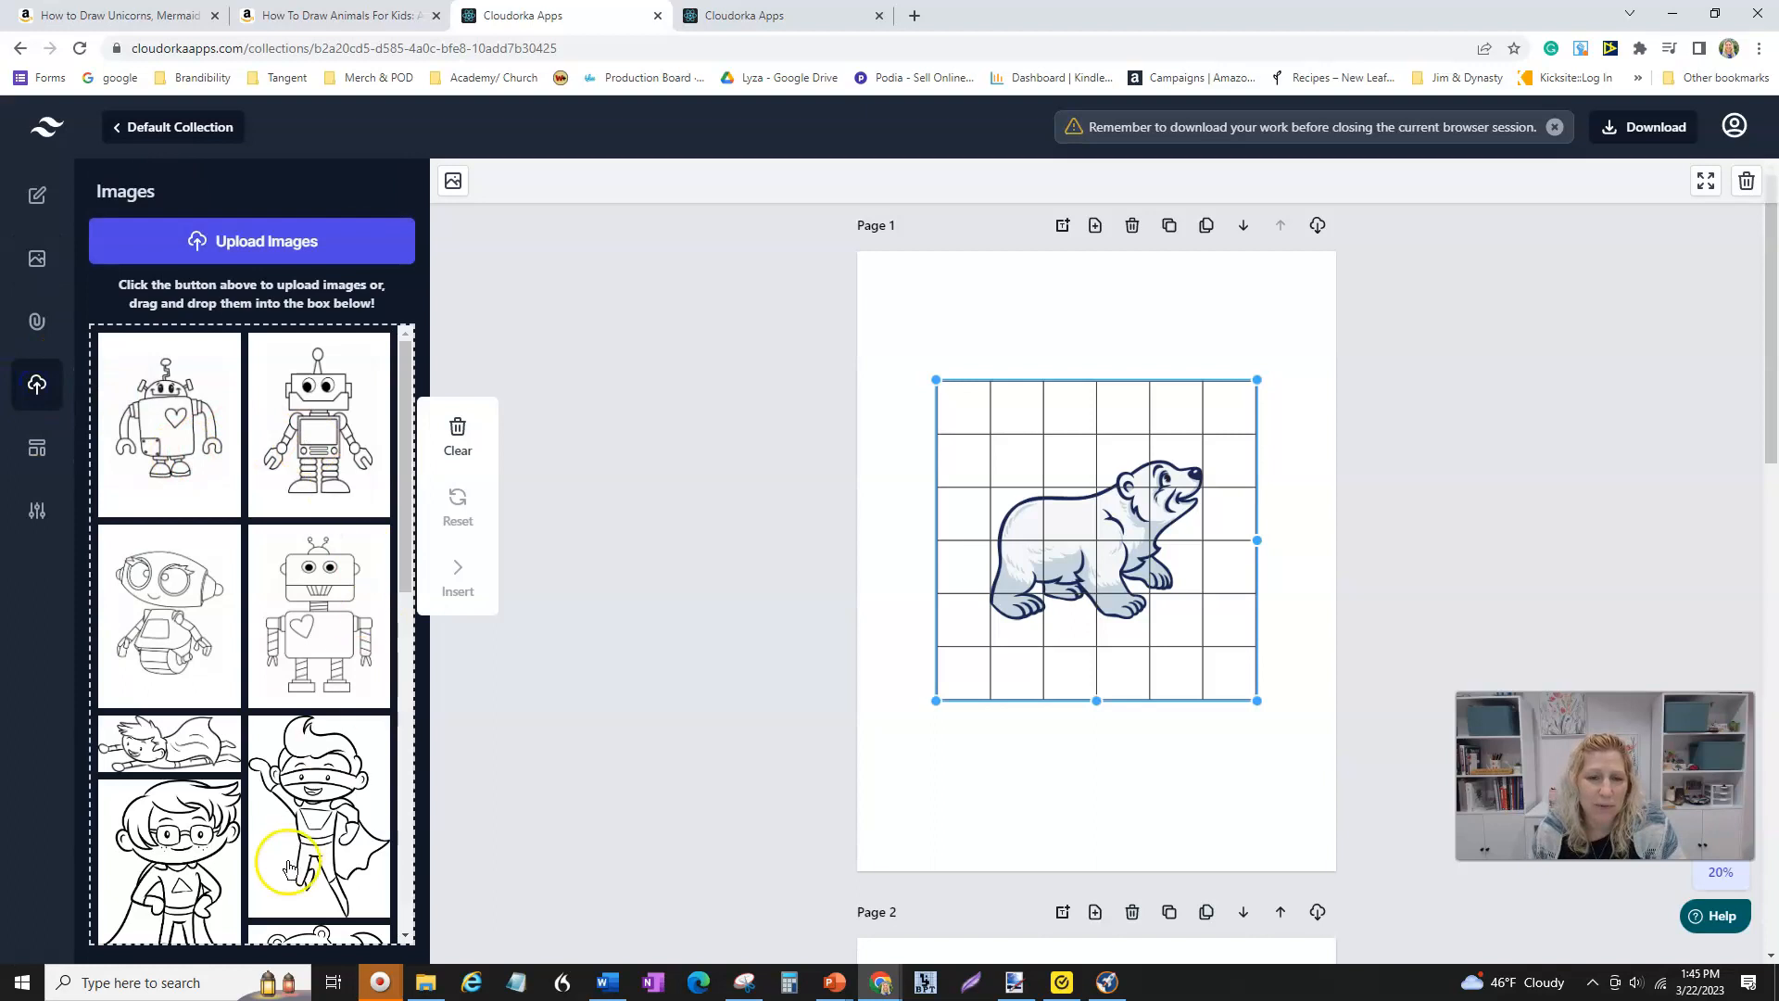
scroll(250, 630, down, 5)
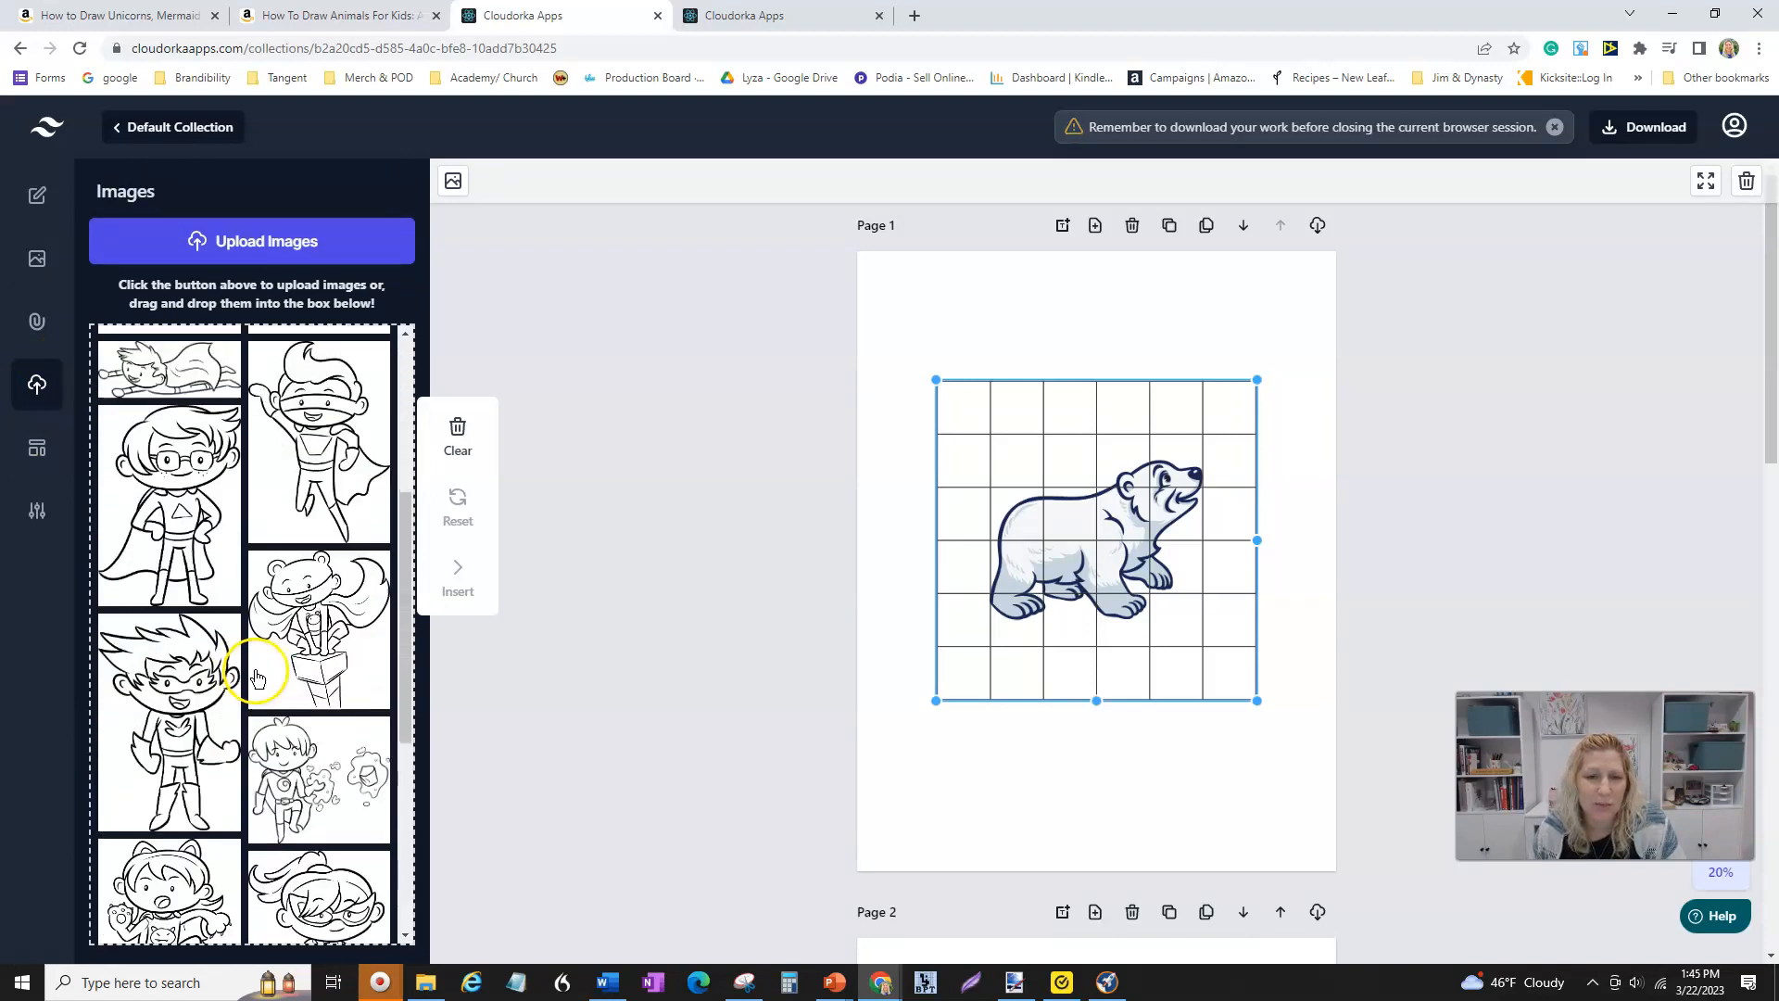
scroll(204, 570, down, 3)
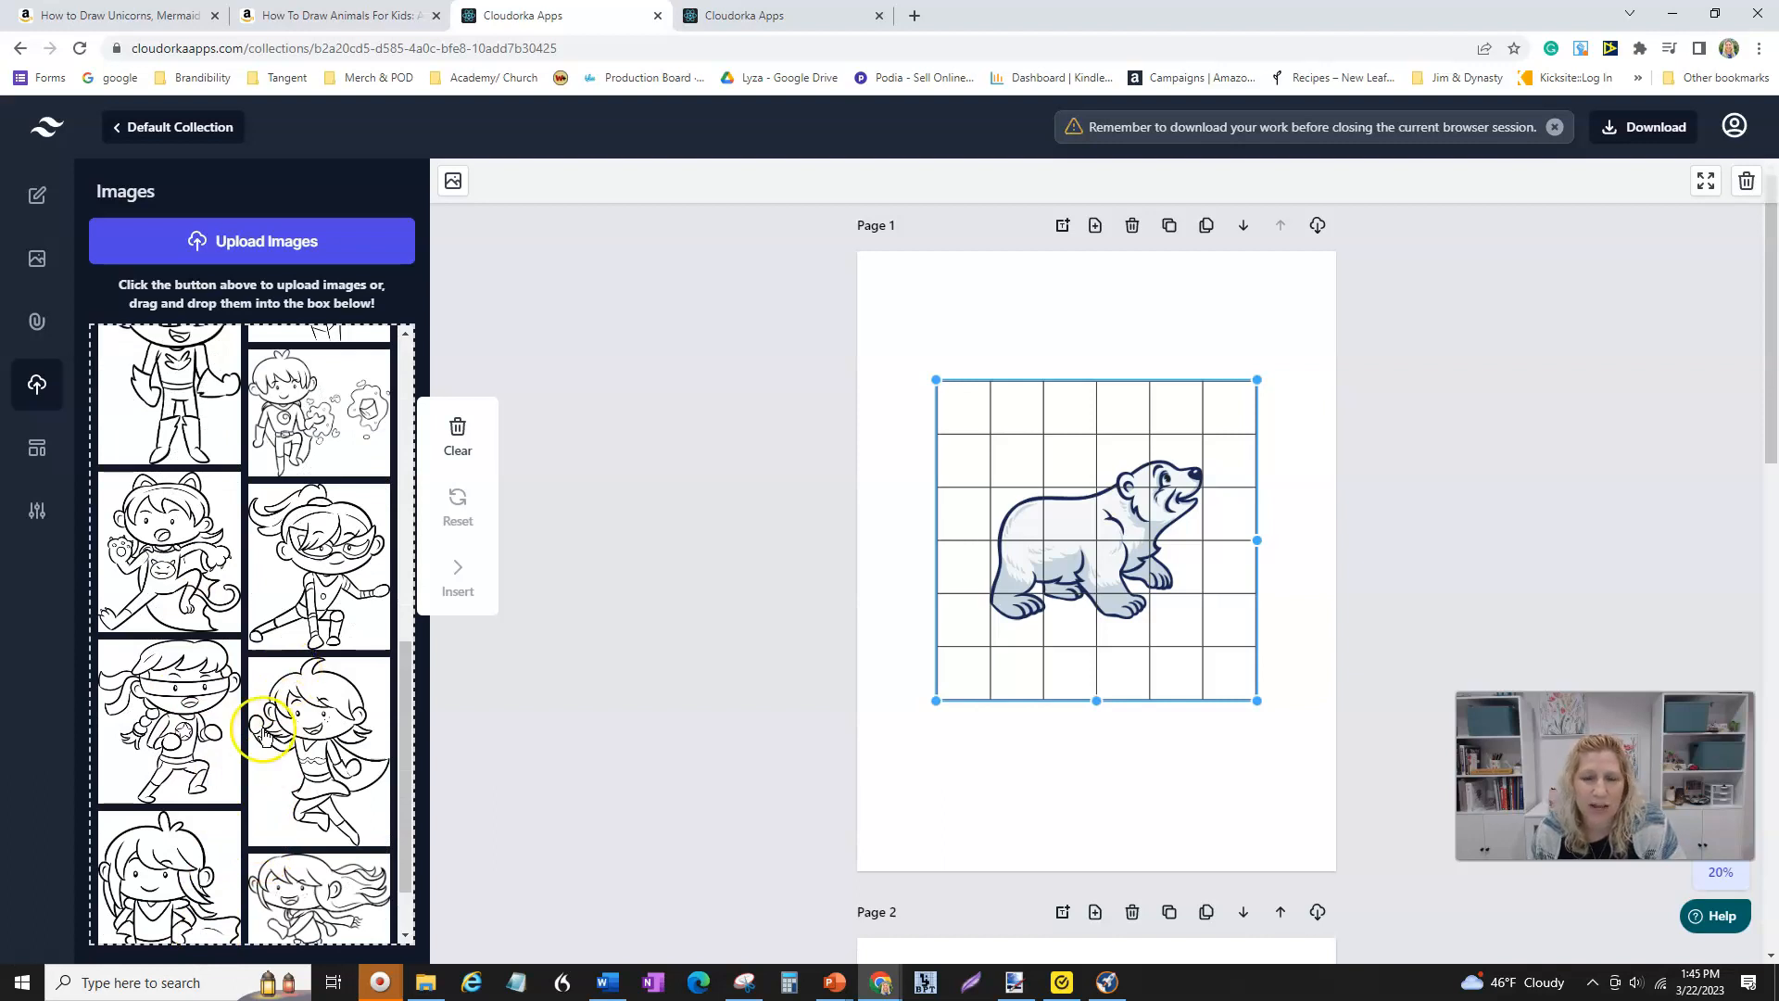
scroll(288, 529, up, 4)
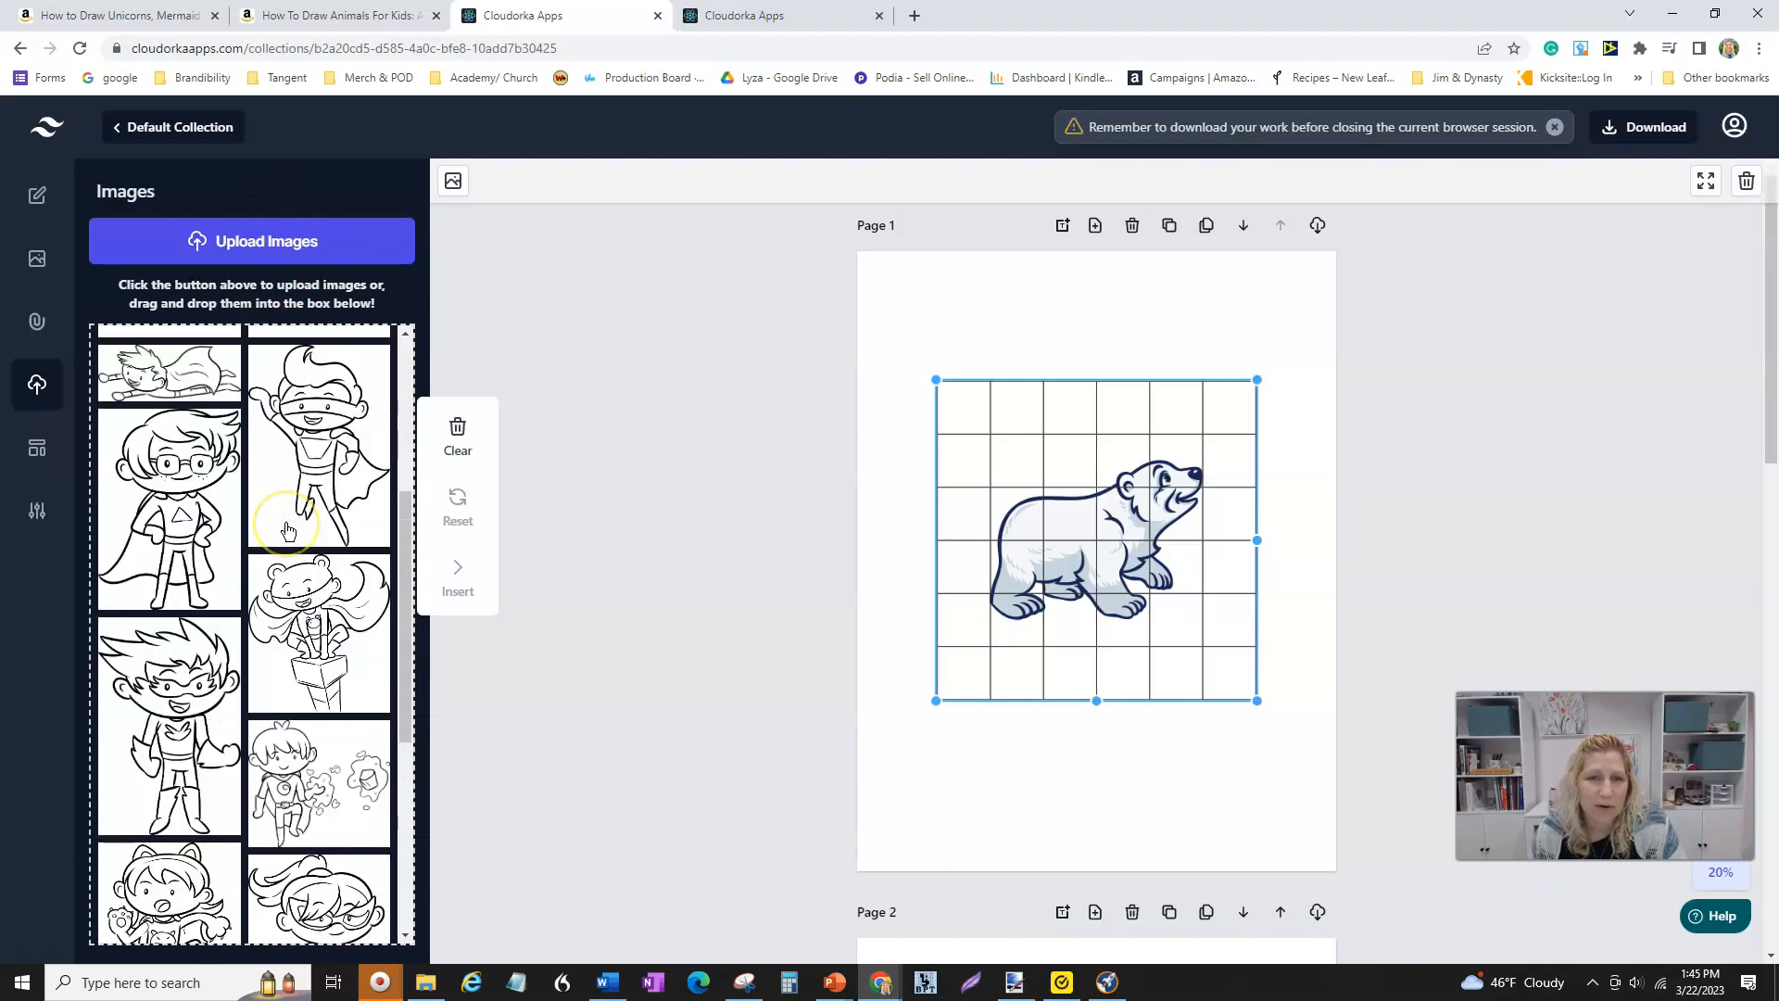
scroll(288, 530, up, 4)
- Replace the grid element's drawing with the first uploaded robot image
click(252, 239)
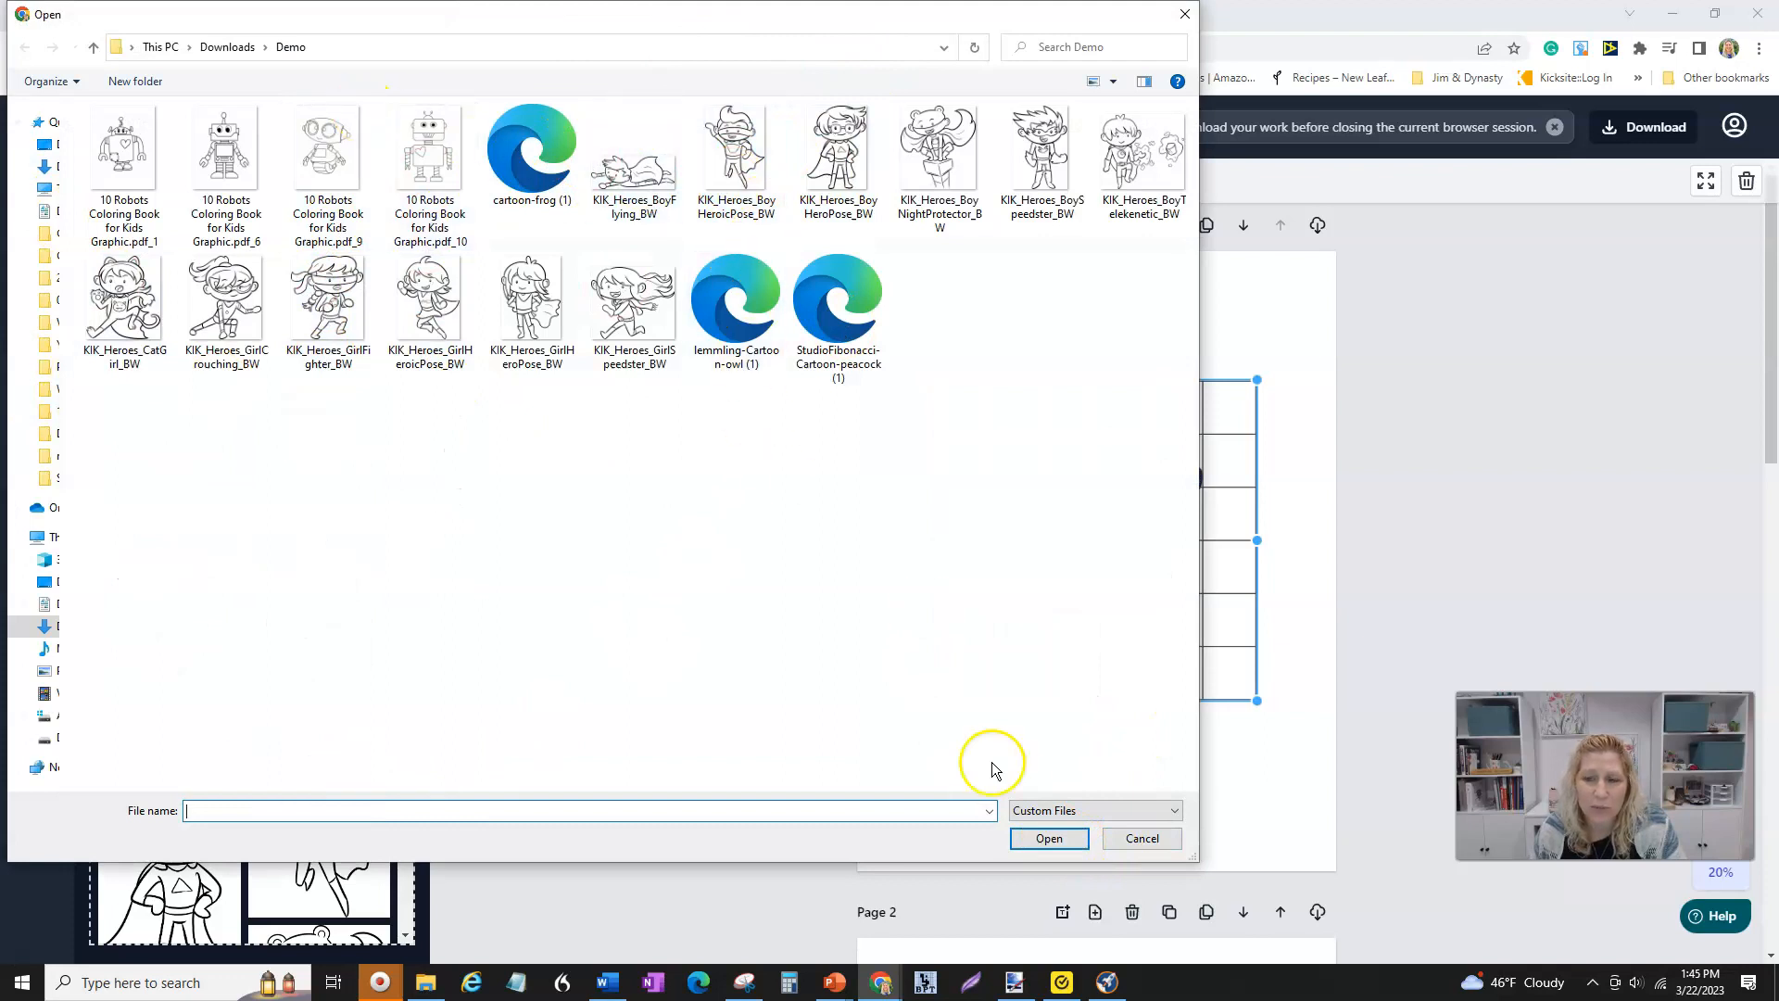
click(1161, 839)
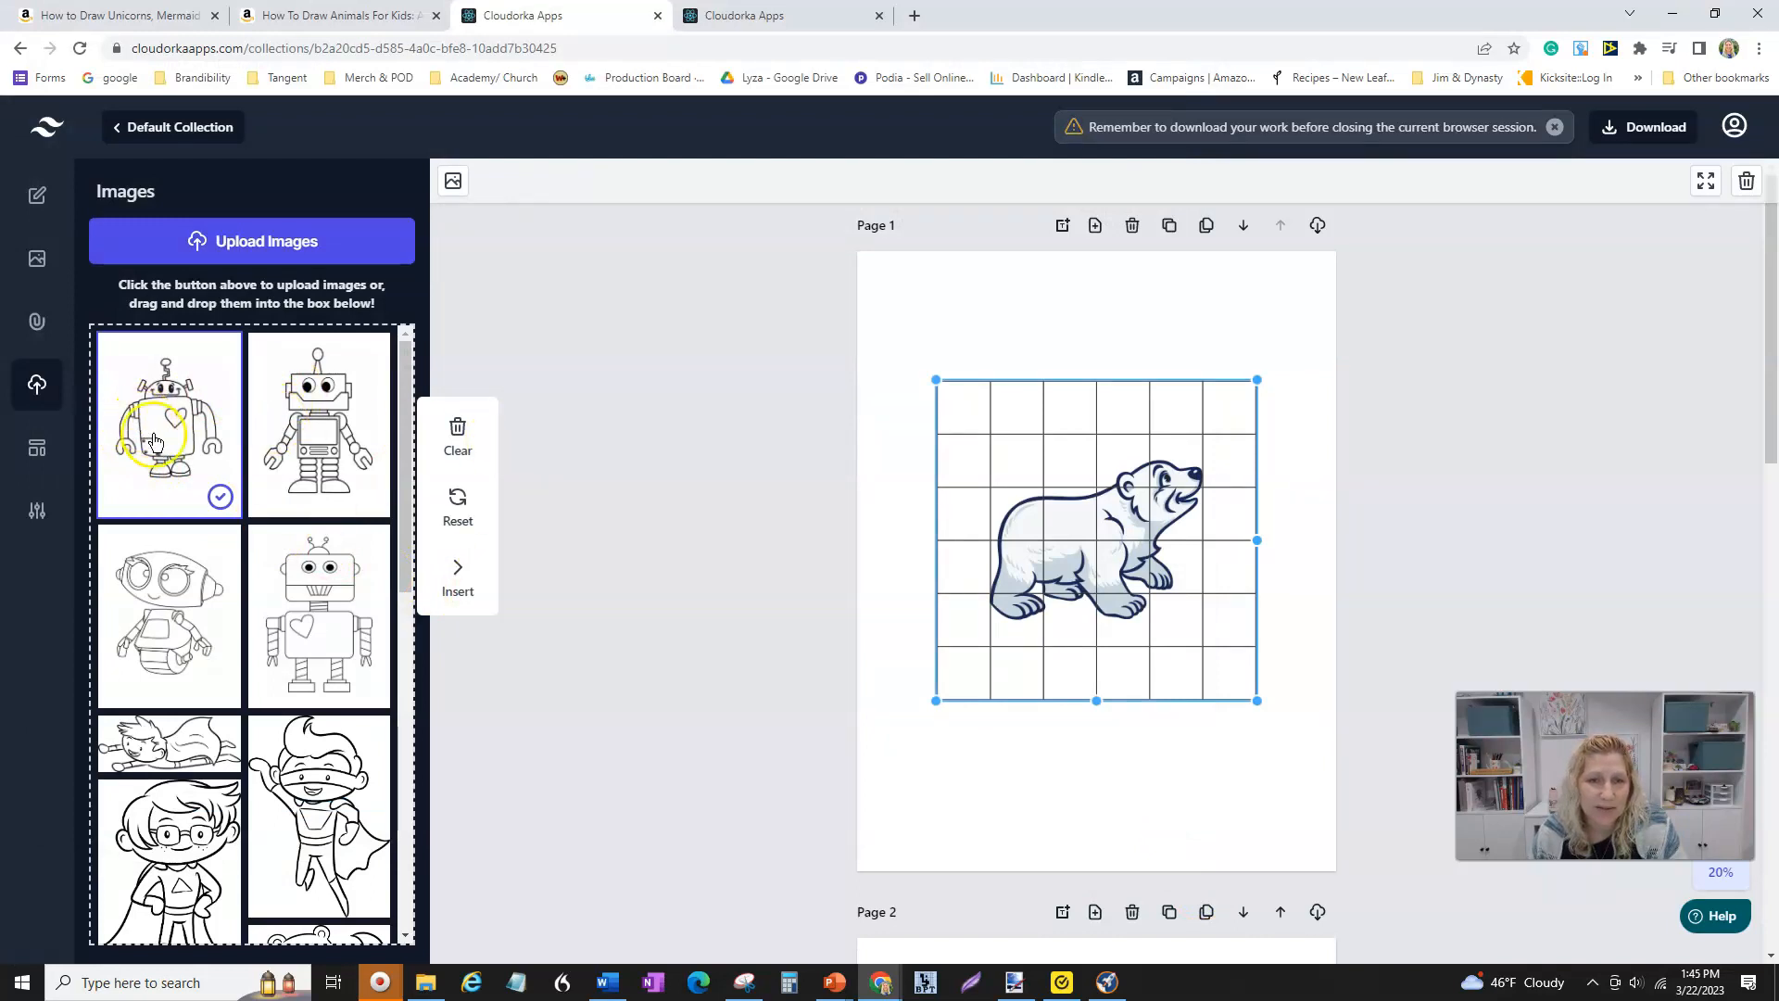
click(458, 572)
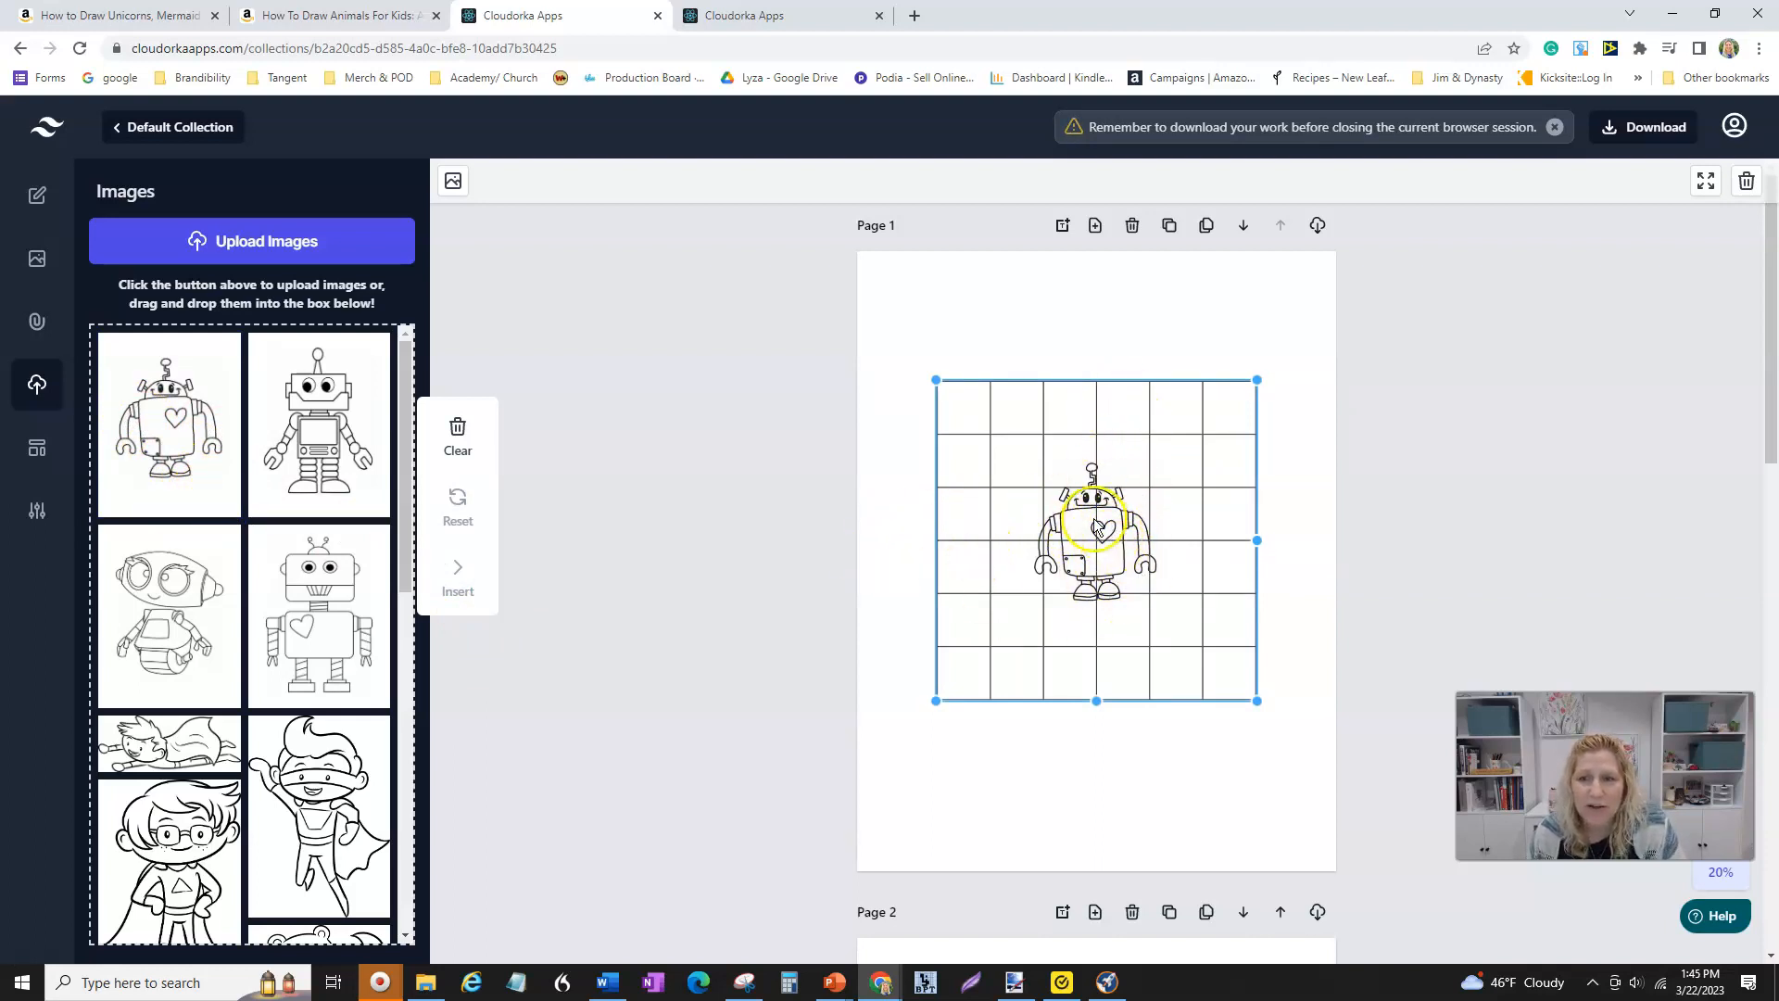
scroll(1053, 603, down, 1)
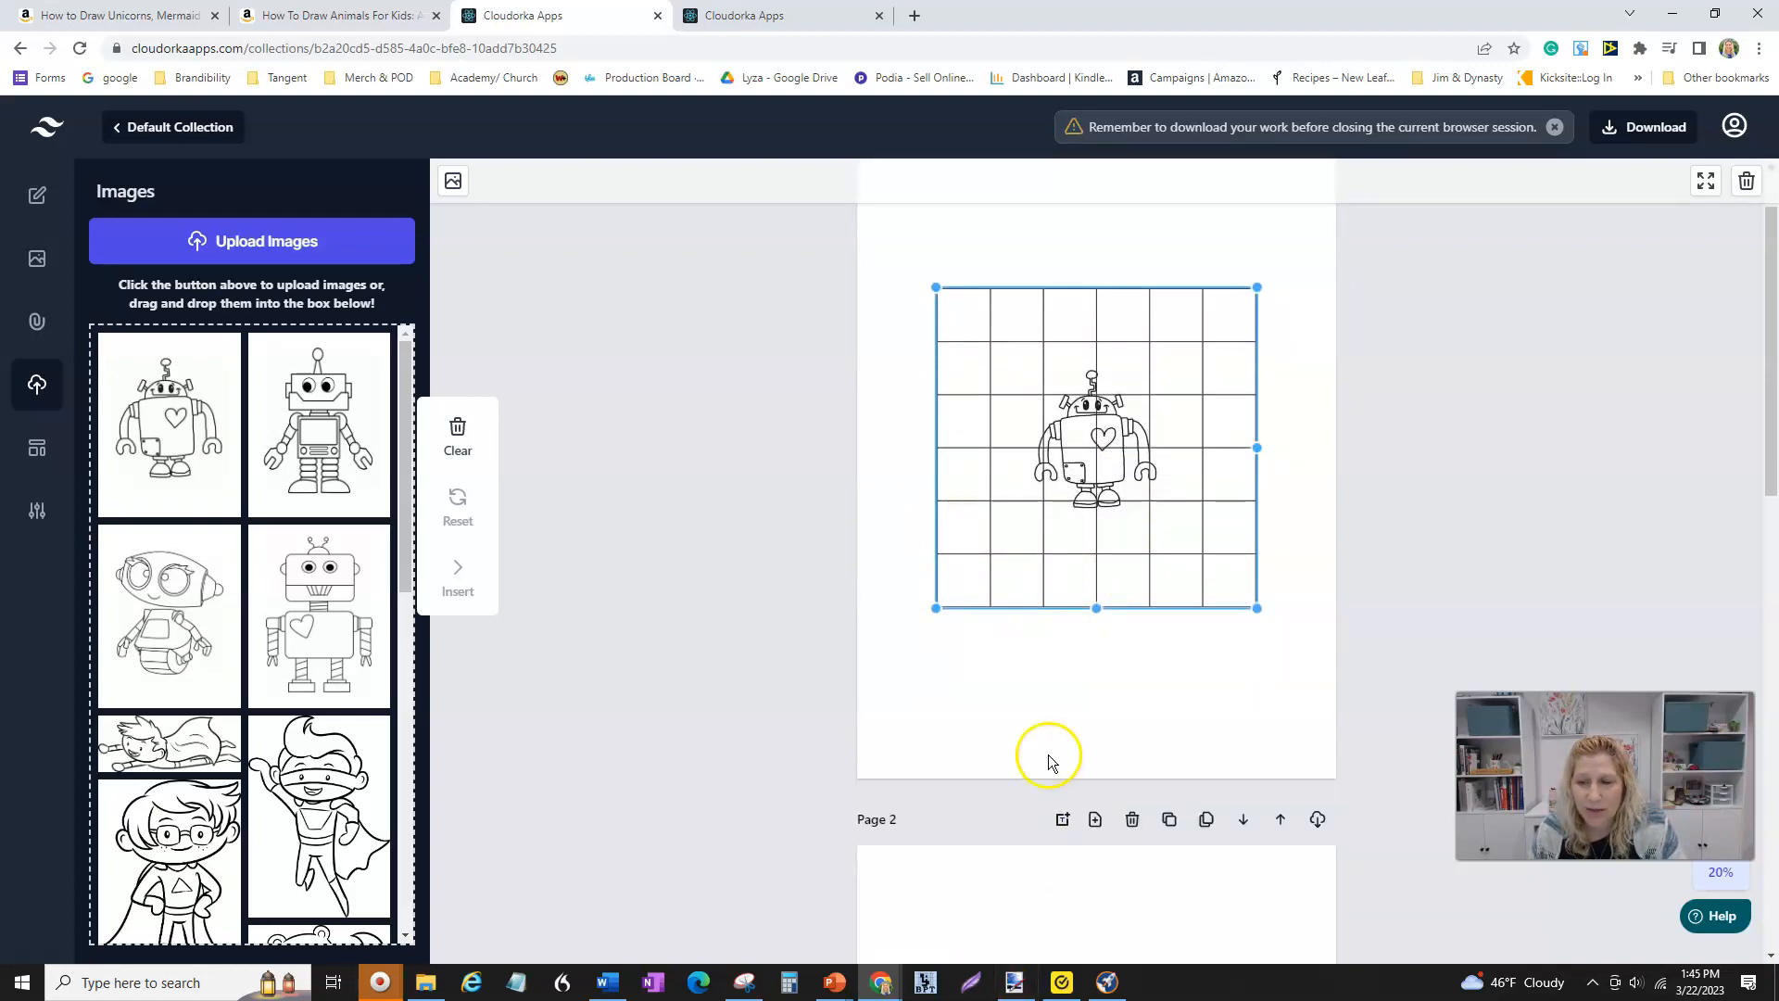
scroll(1053, 749, up, 1)
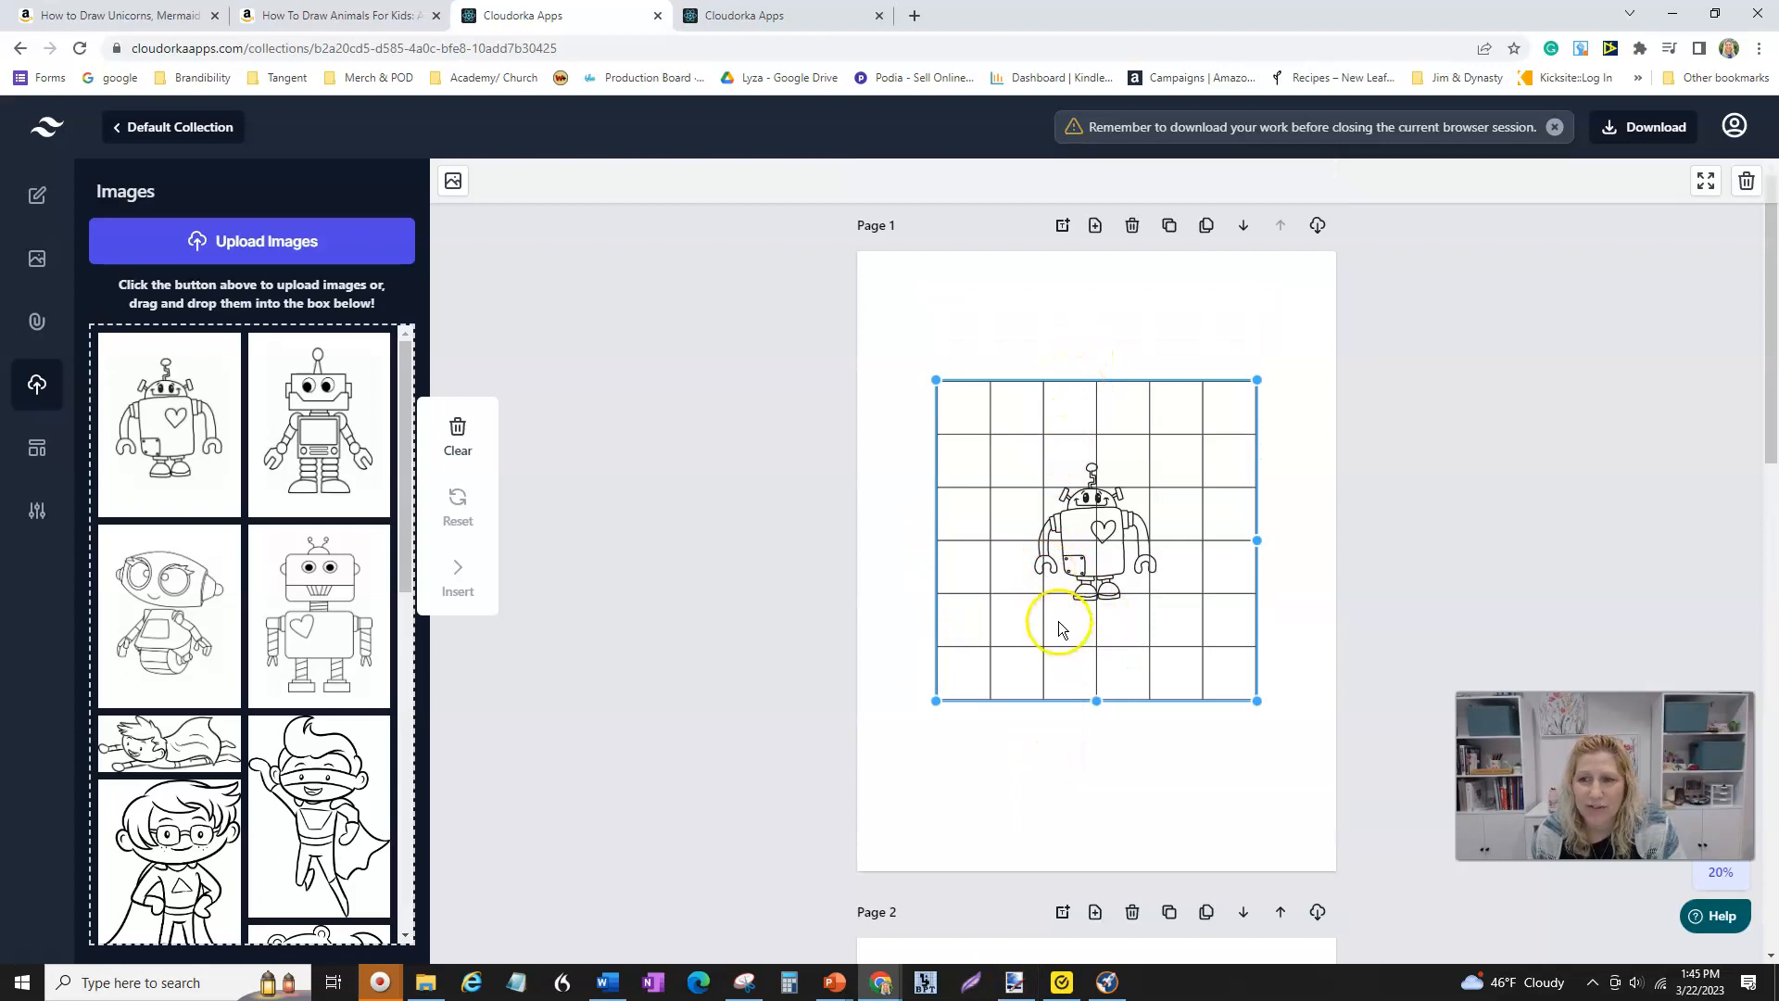
- Open the grid element's settings, set it to 5 rows and 5 columns, show indices, maximize the image size, and update the element
click(40, 197)
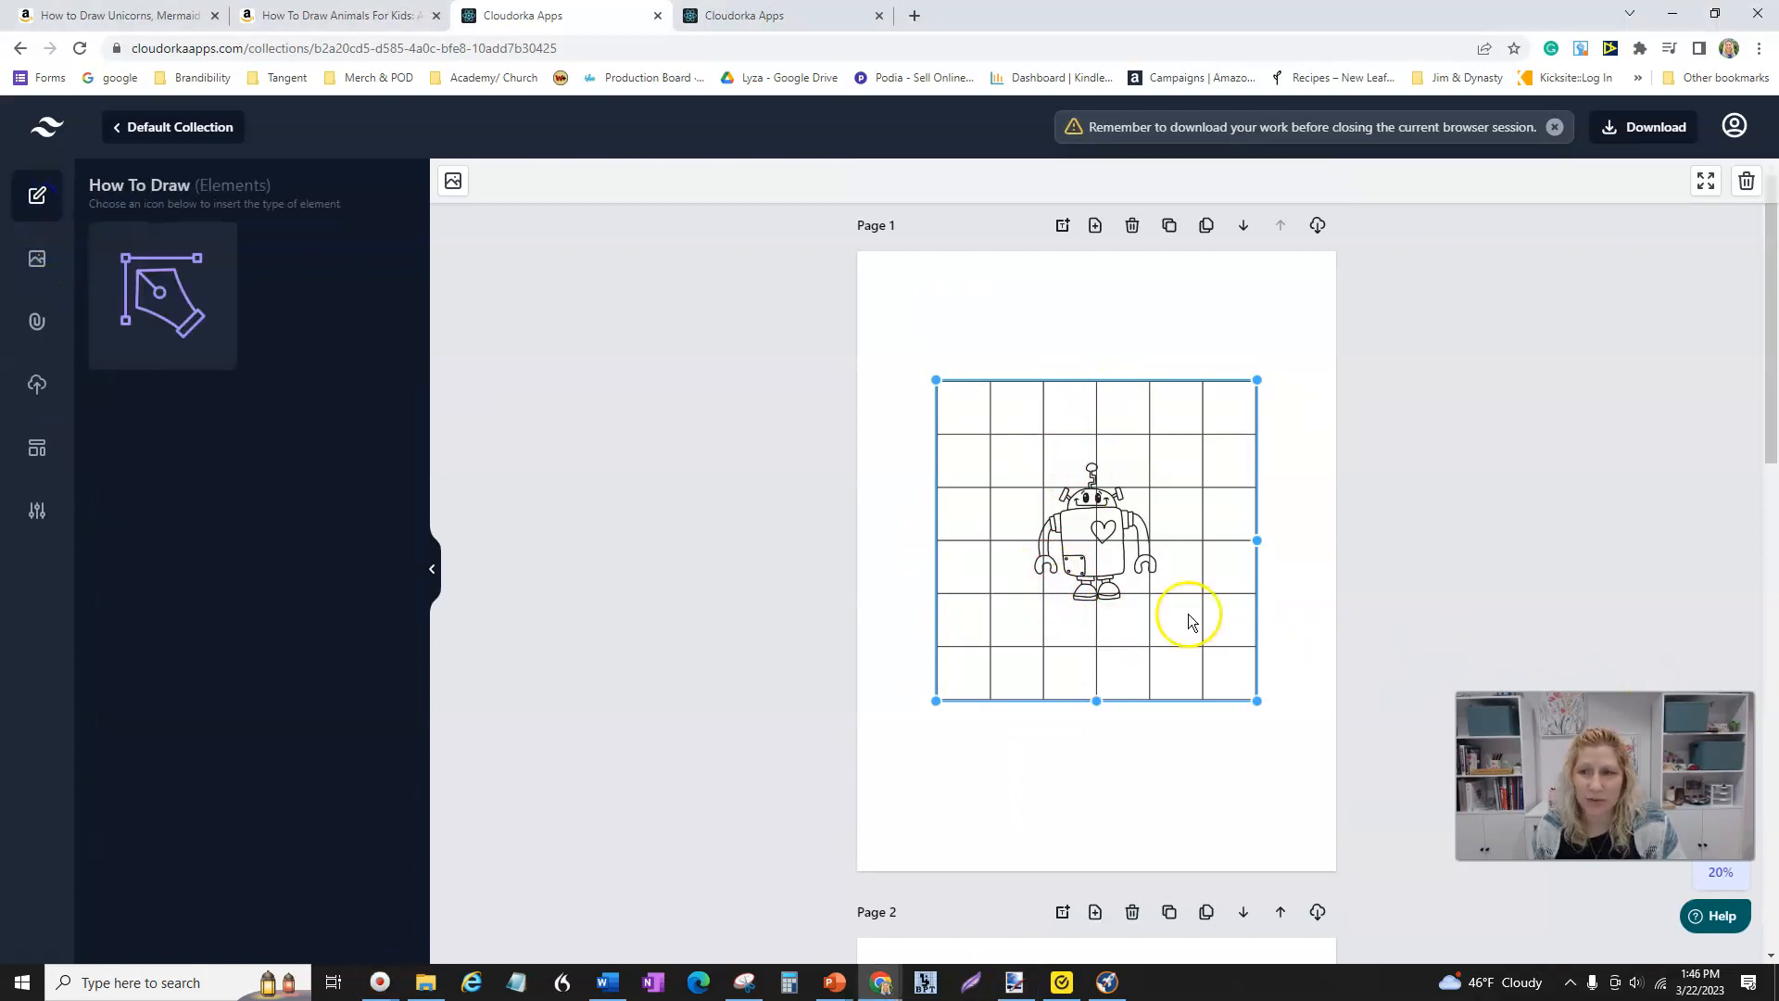
right_click(1125, 568)
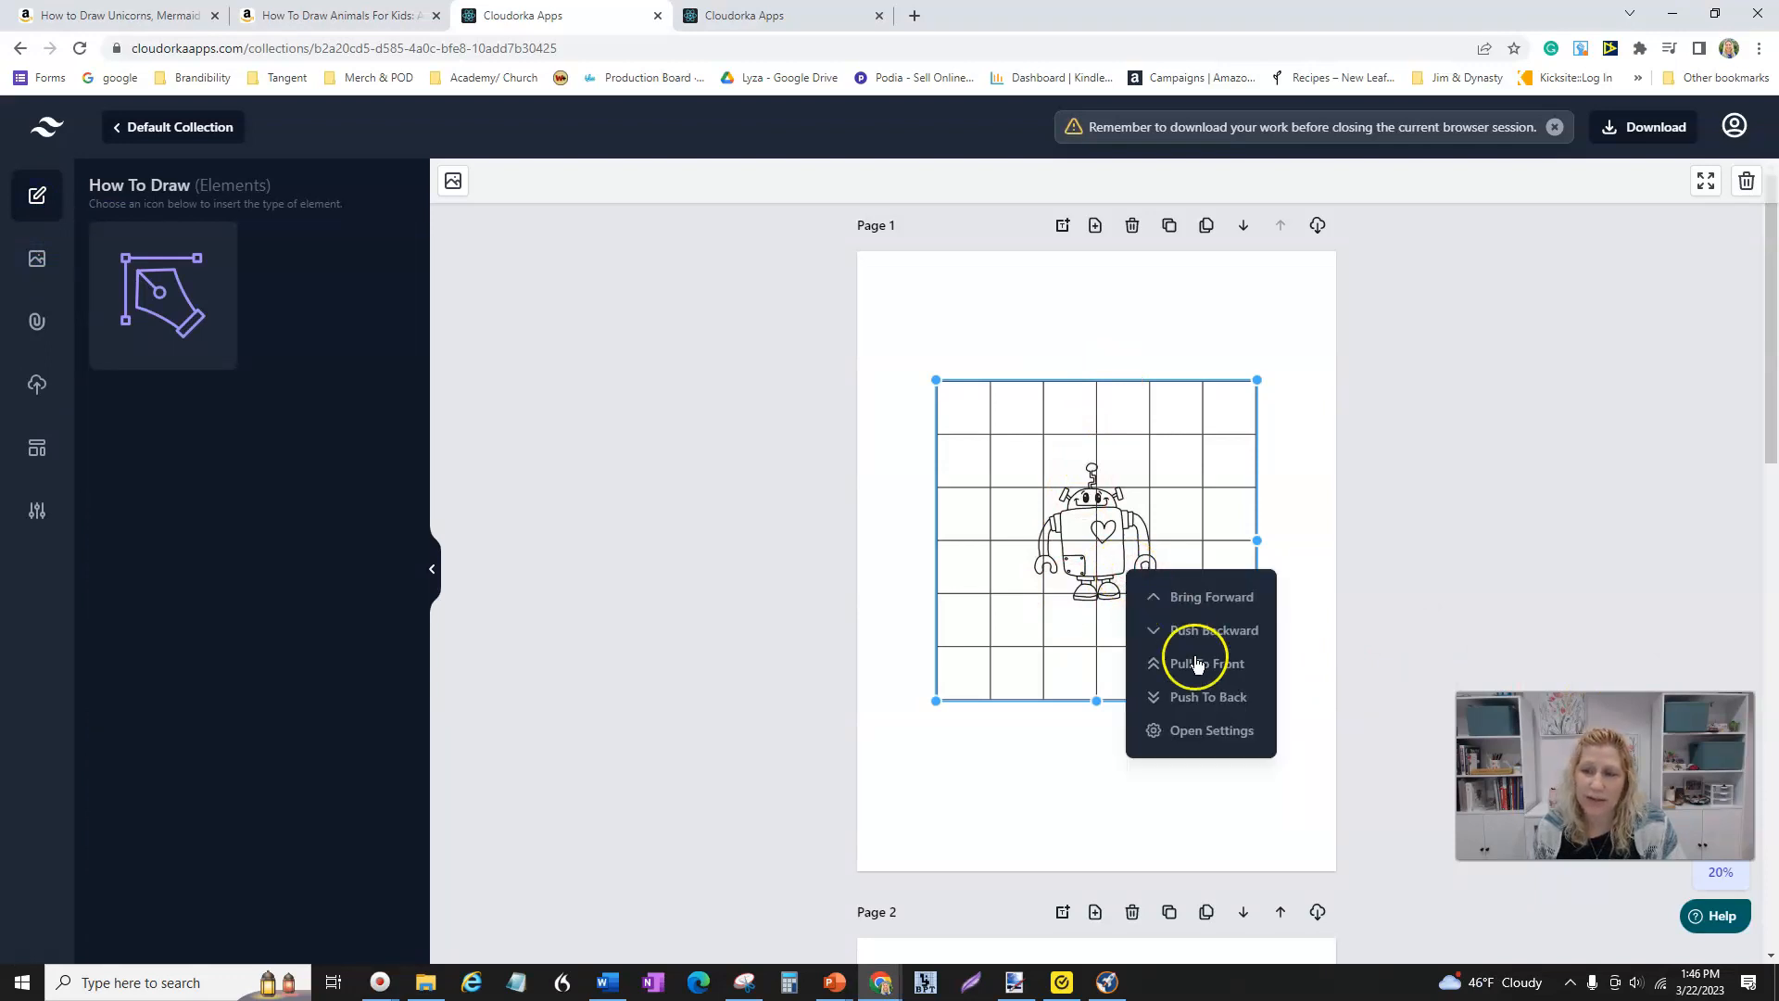
click(1208, 732)
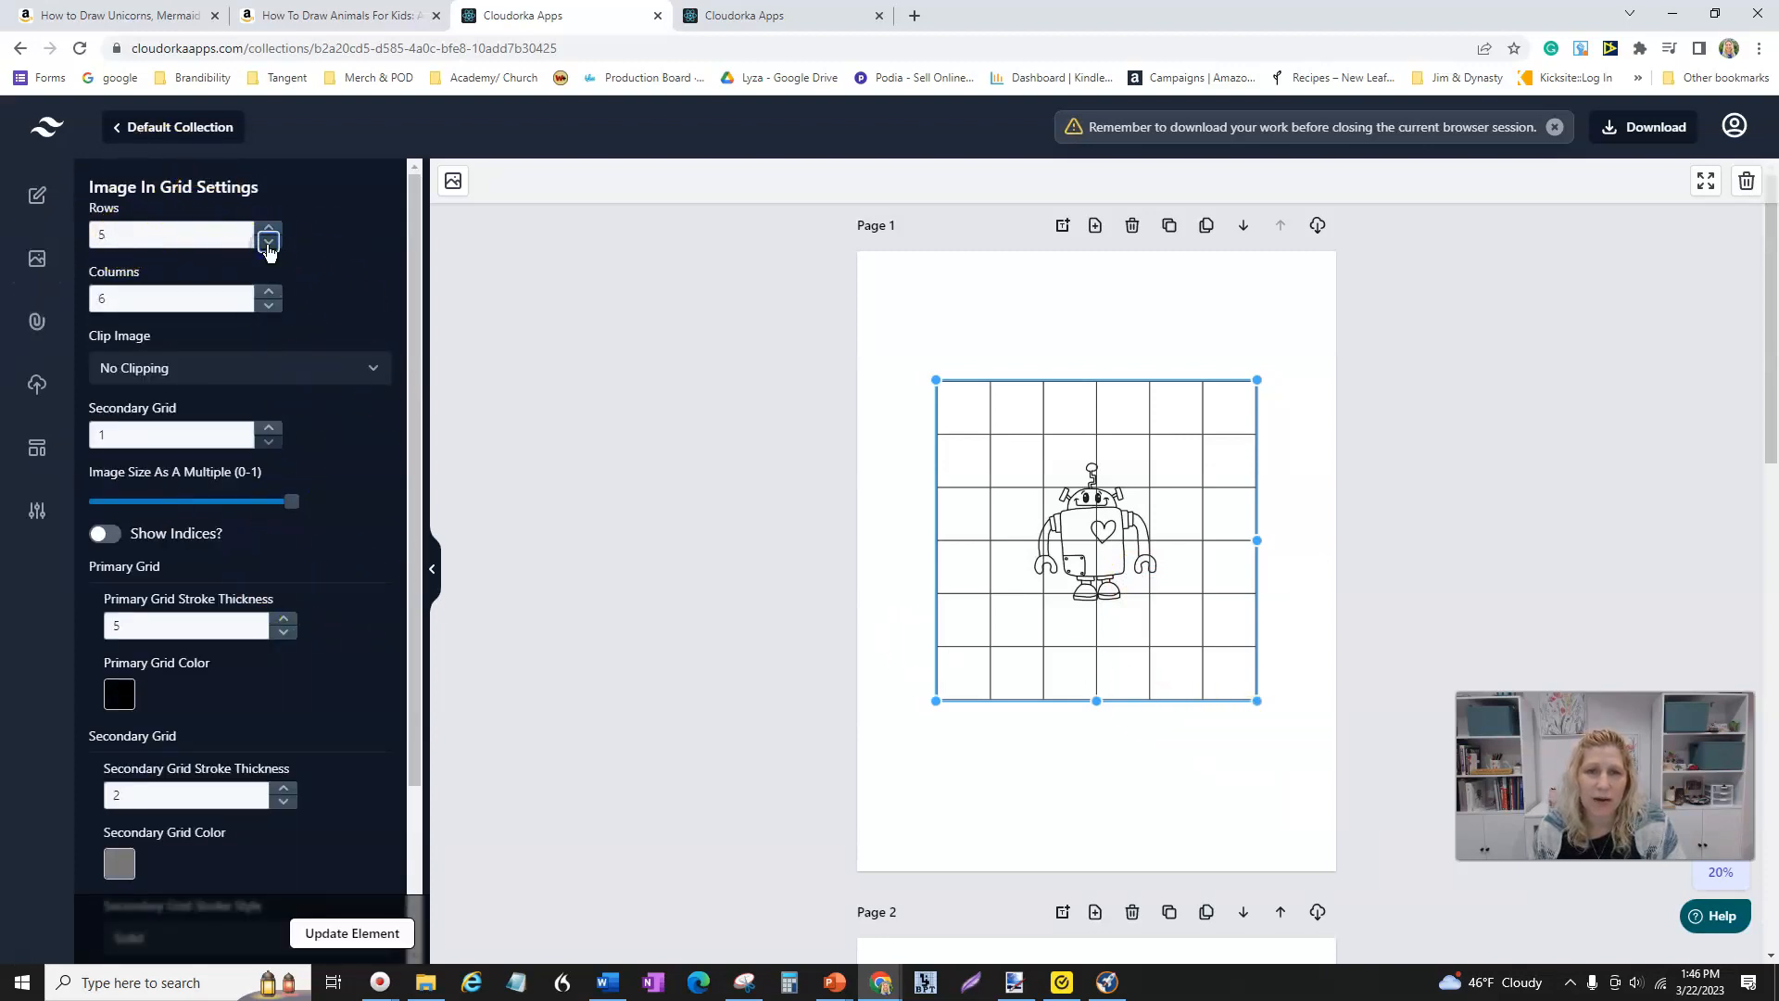
click(268, 306)
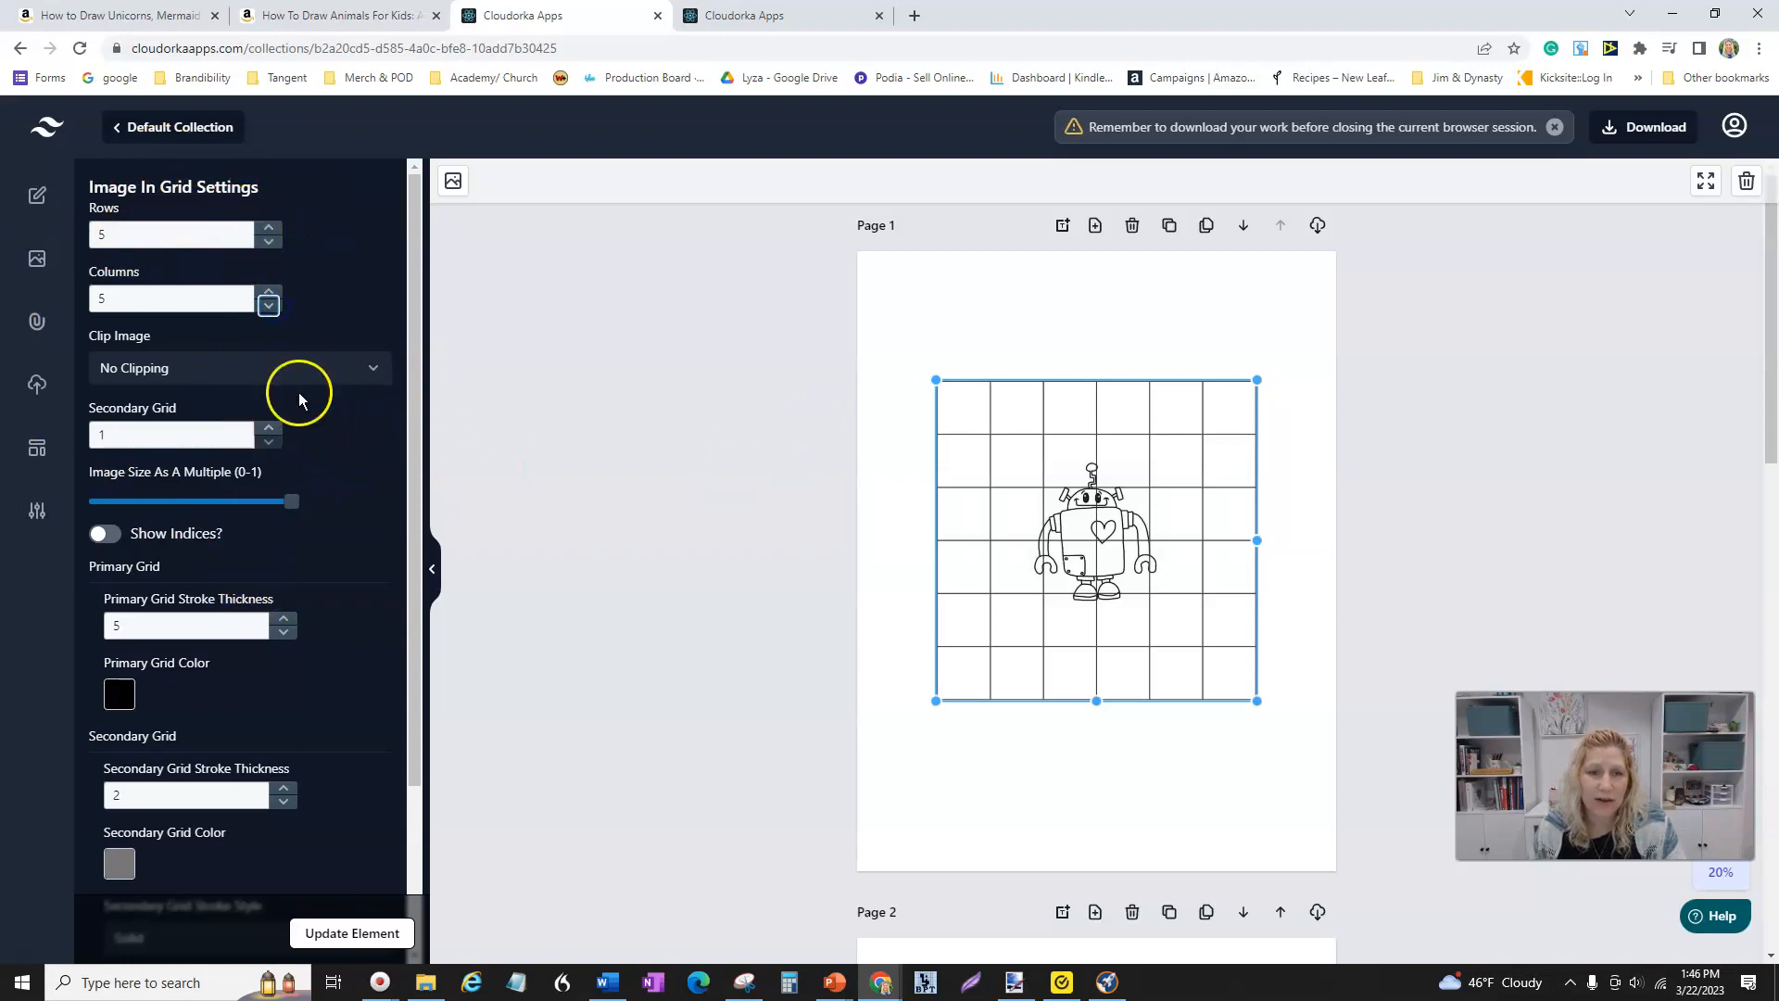
click(103, 535)
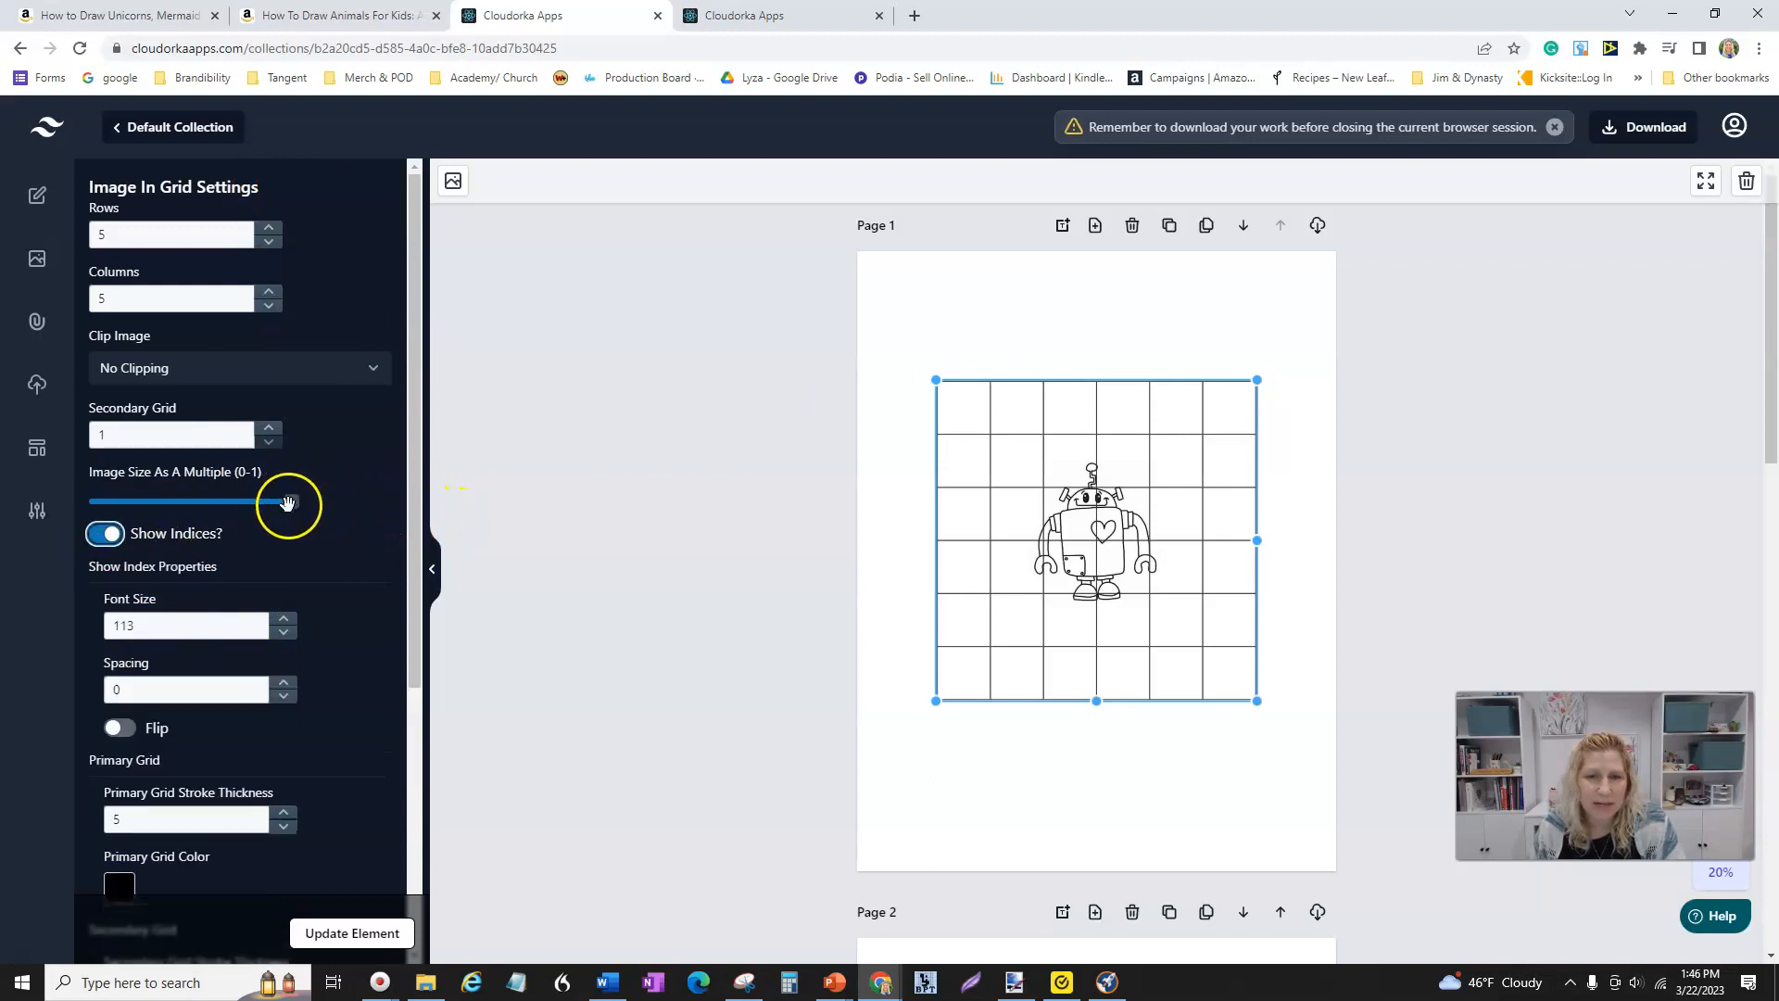
click(293, 501)
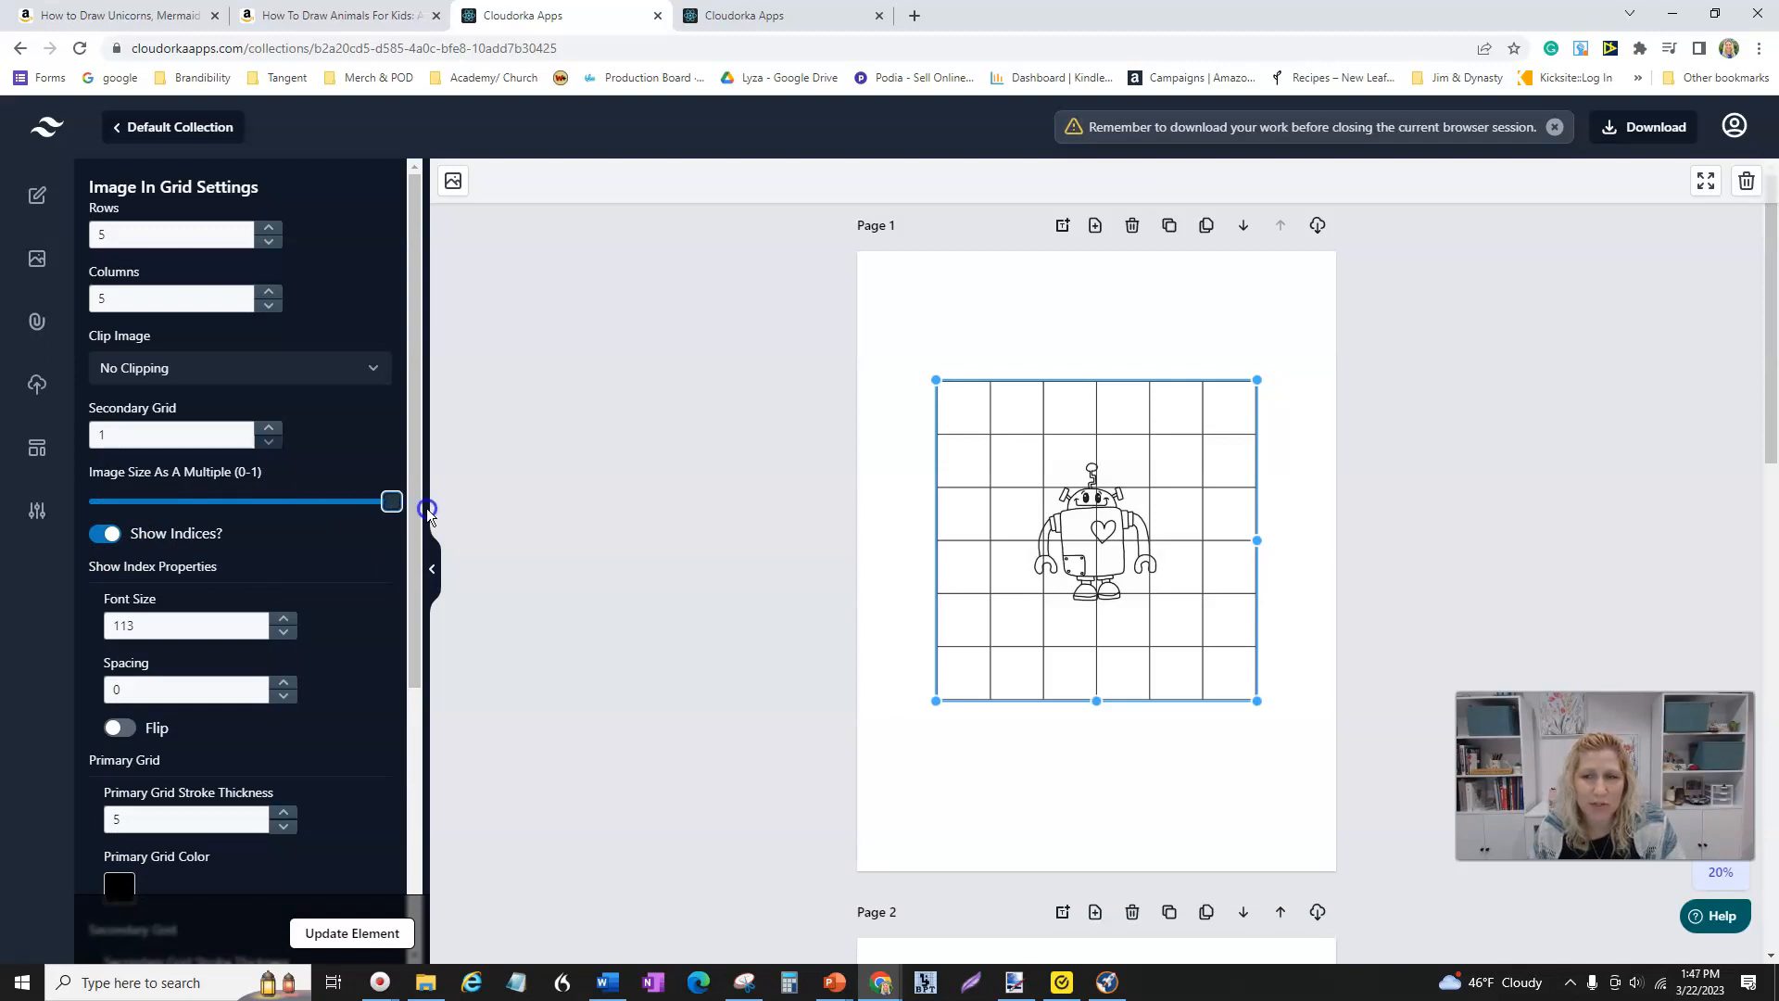
drag(427, 508, 185, 502)
drag(11, 499, 431, 526)
click(364, 929)
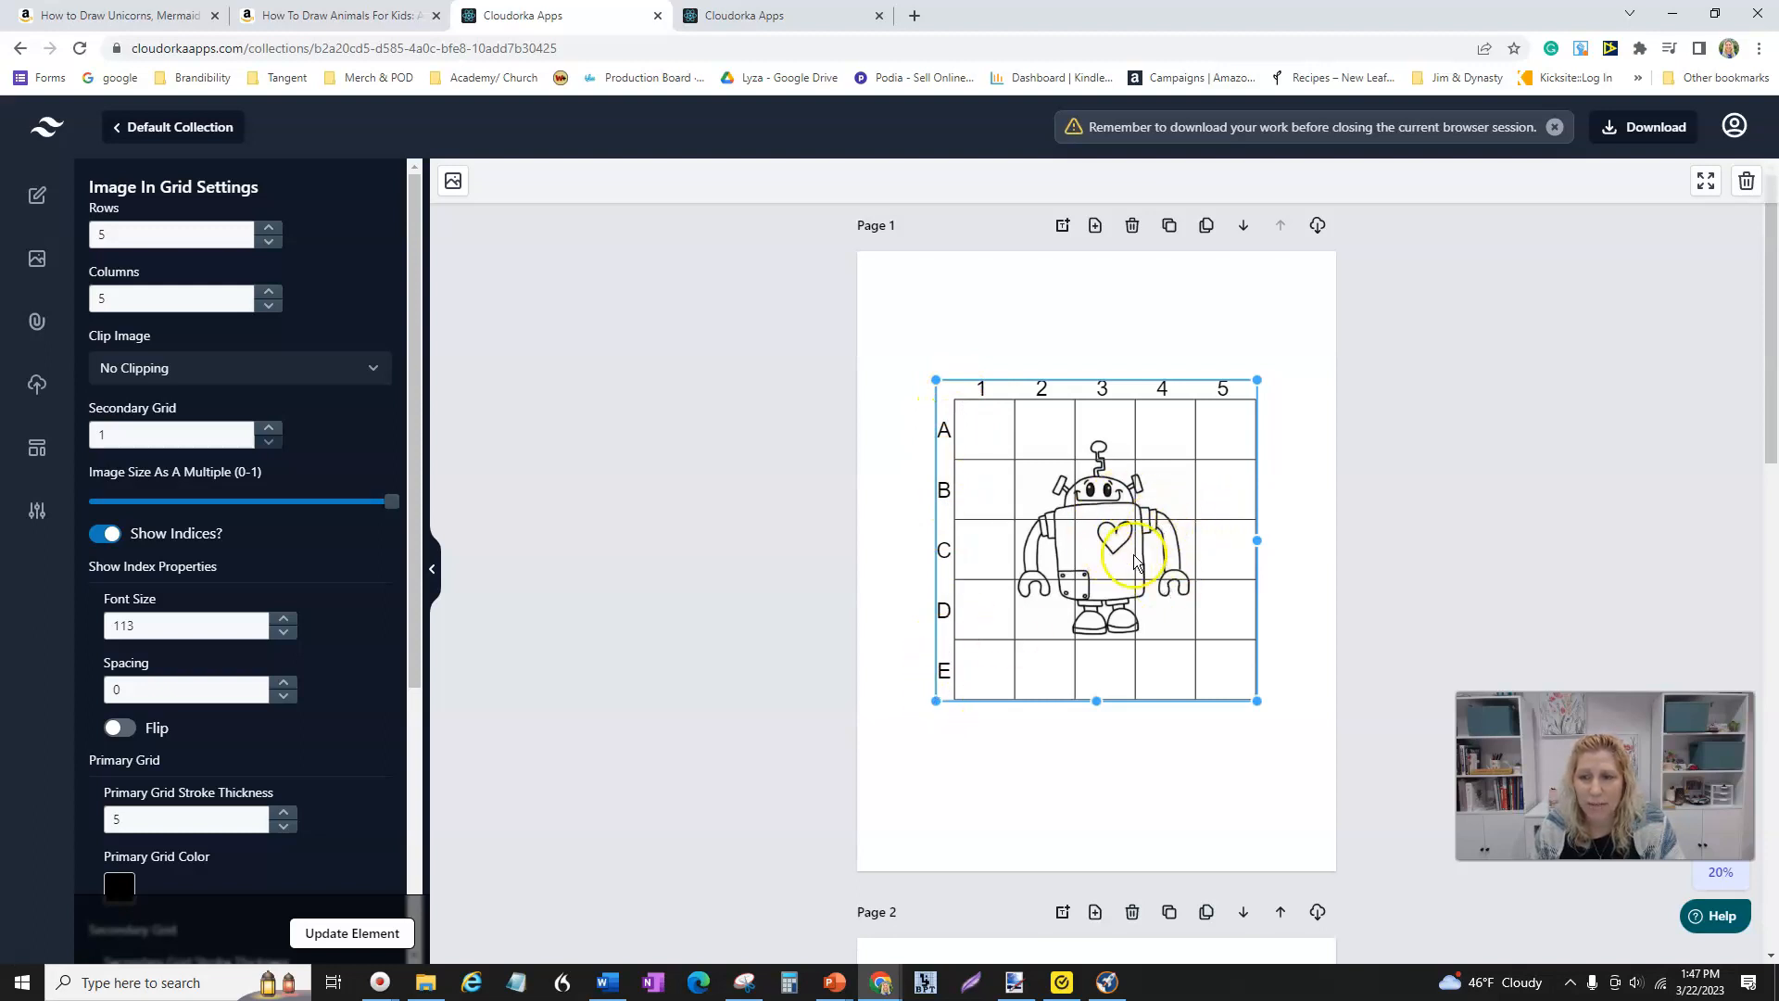
- Move the indexed grid toward the top of Page 1 and shrink it slightly
drag(1114, 546, 1108, 435)
click(1243, 646)
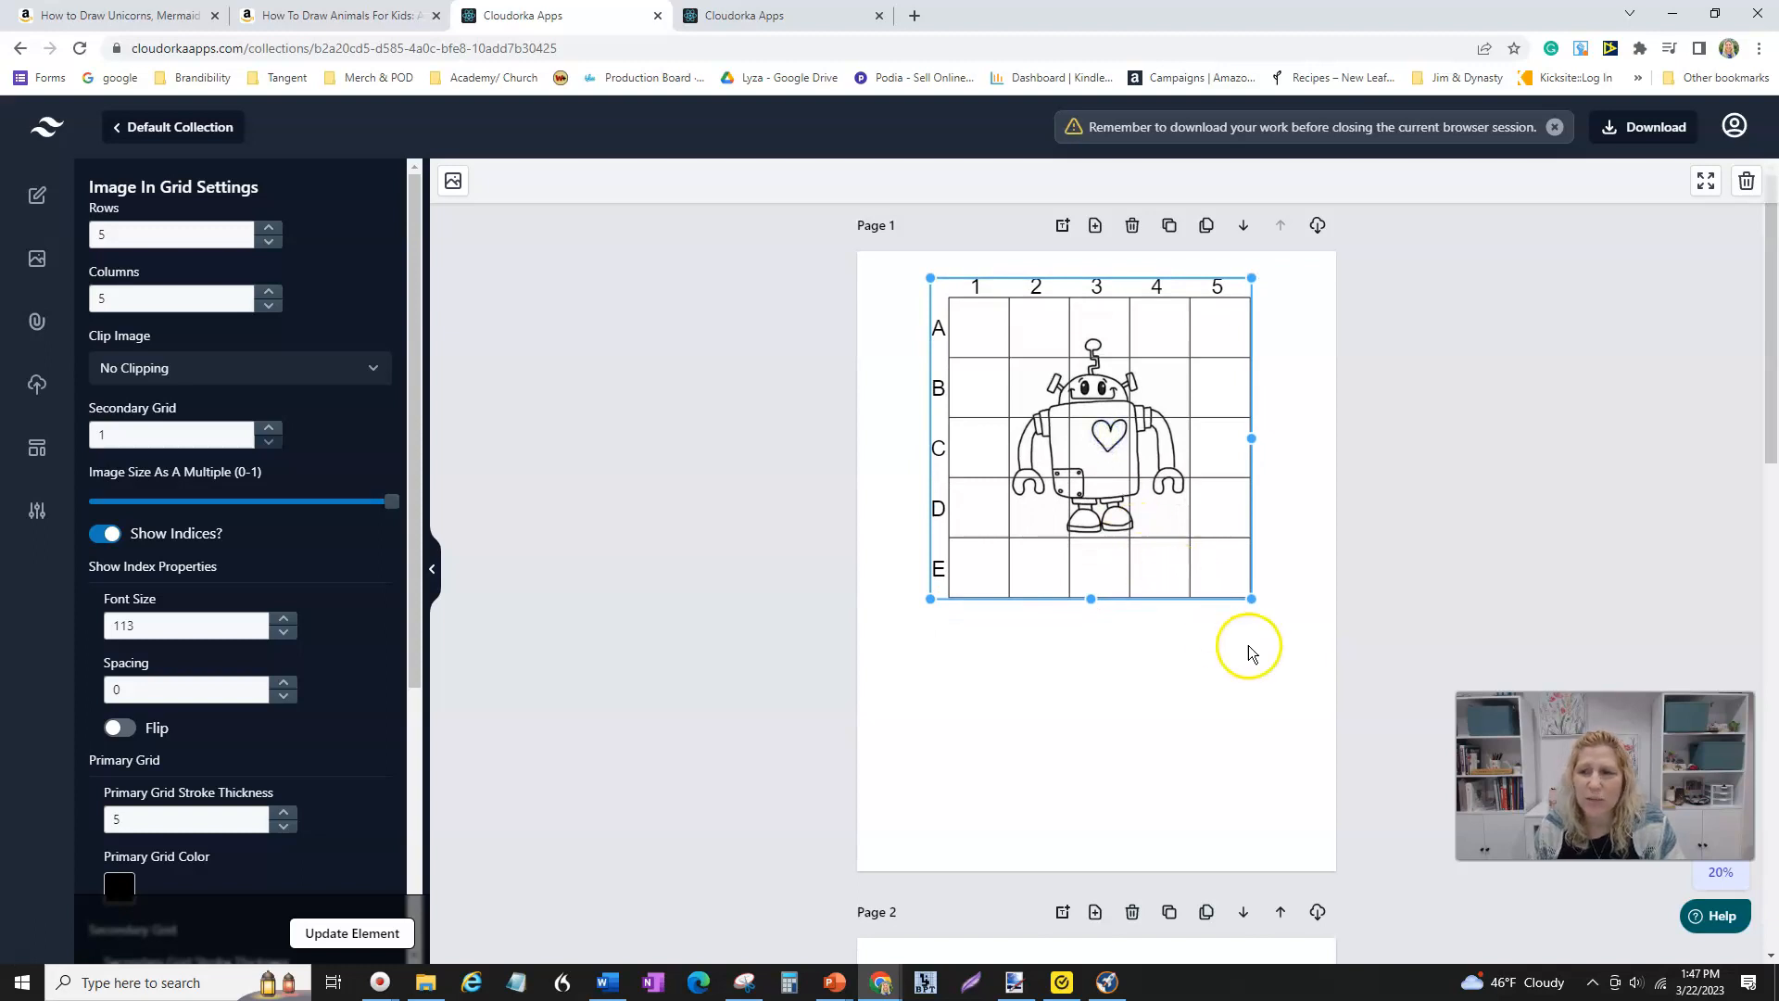
drag(1252, 597, 1210, 569)
click(1001, 429)
drag(1057, 437, 1083, 439)
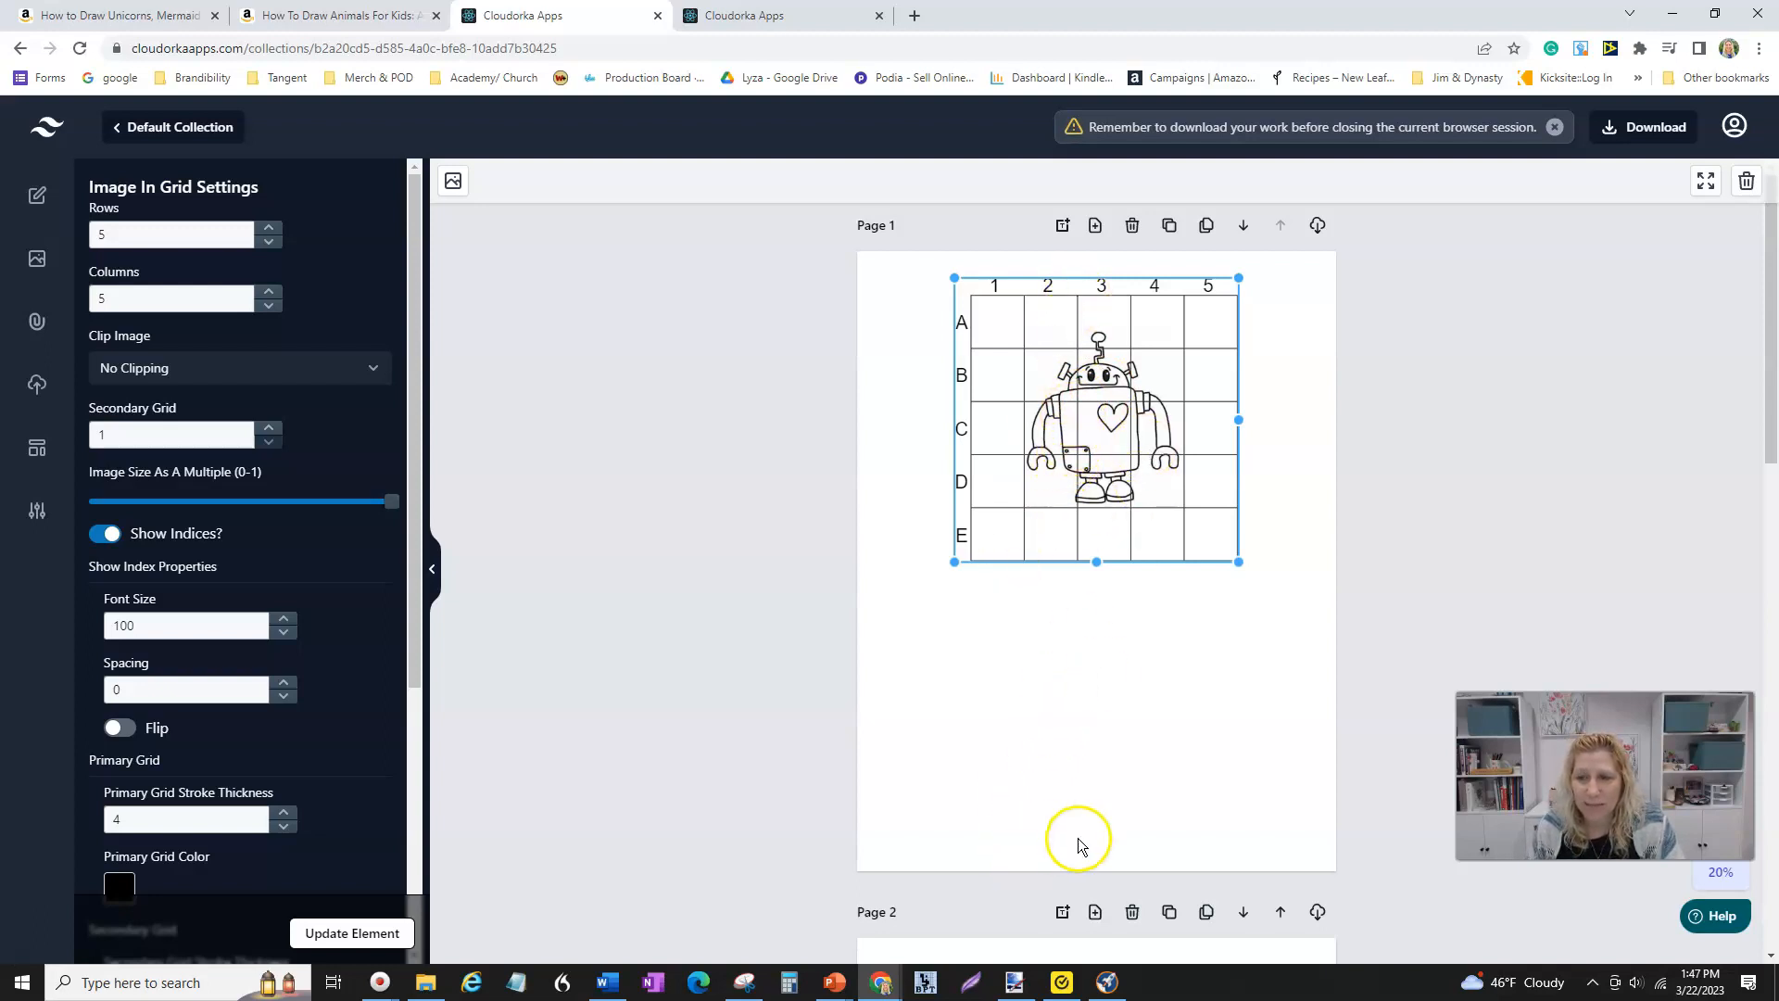
- Duplicate the grid element and place the copy below the original on Page 1
scroll(1075, 838, down, 4)
scroll(1047, 876, up, 1)
scroll(1047, 876, up, 3)
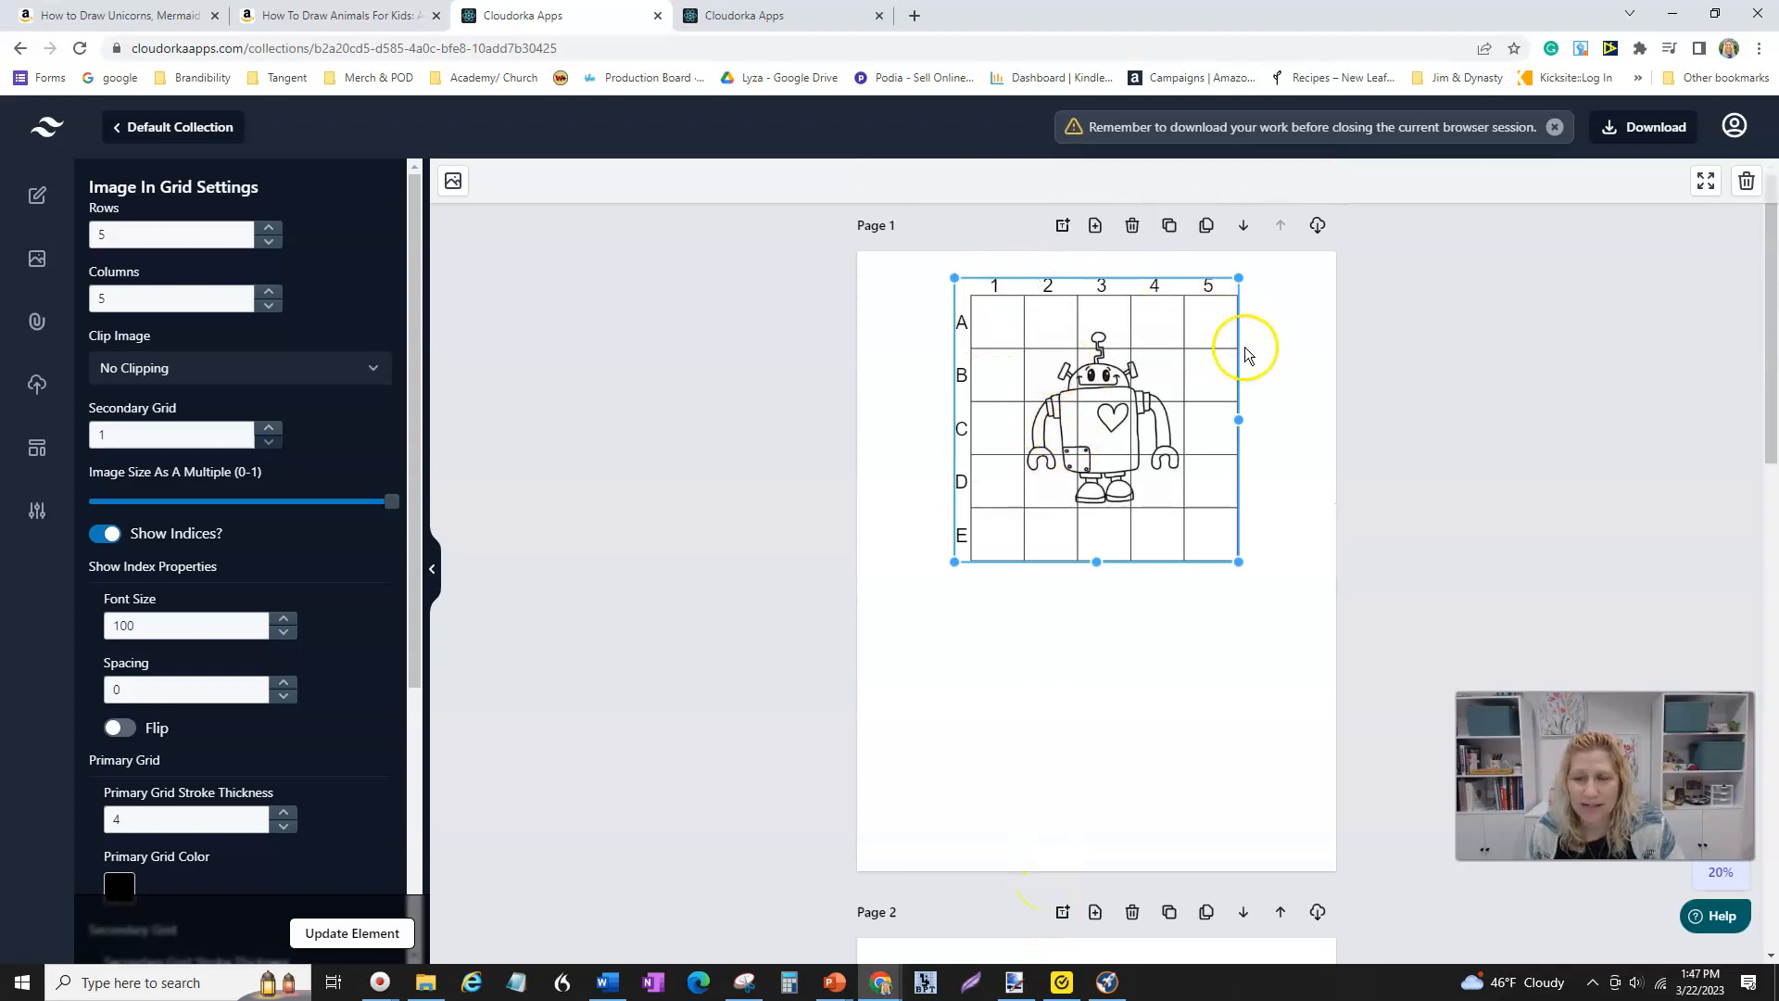
right_click(1084, 422)
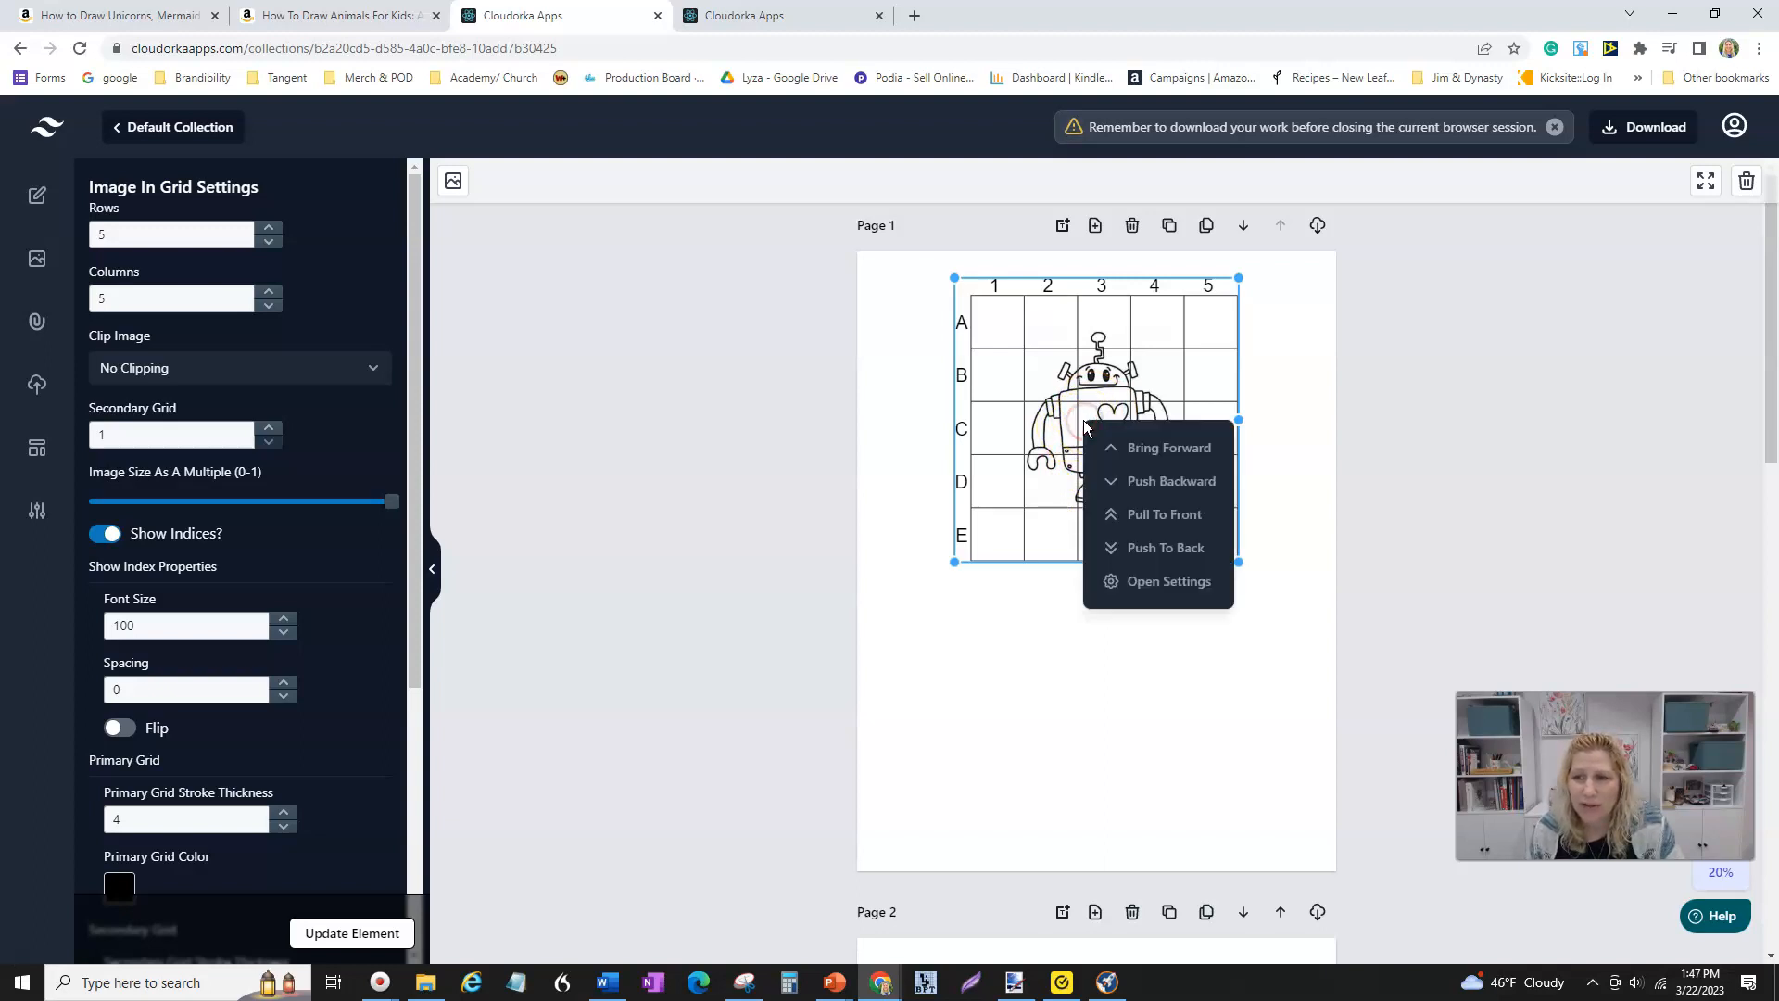
click(1029, 477)
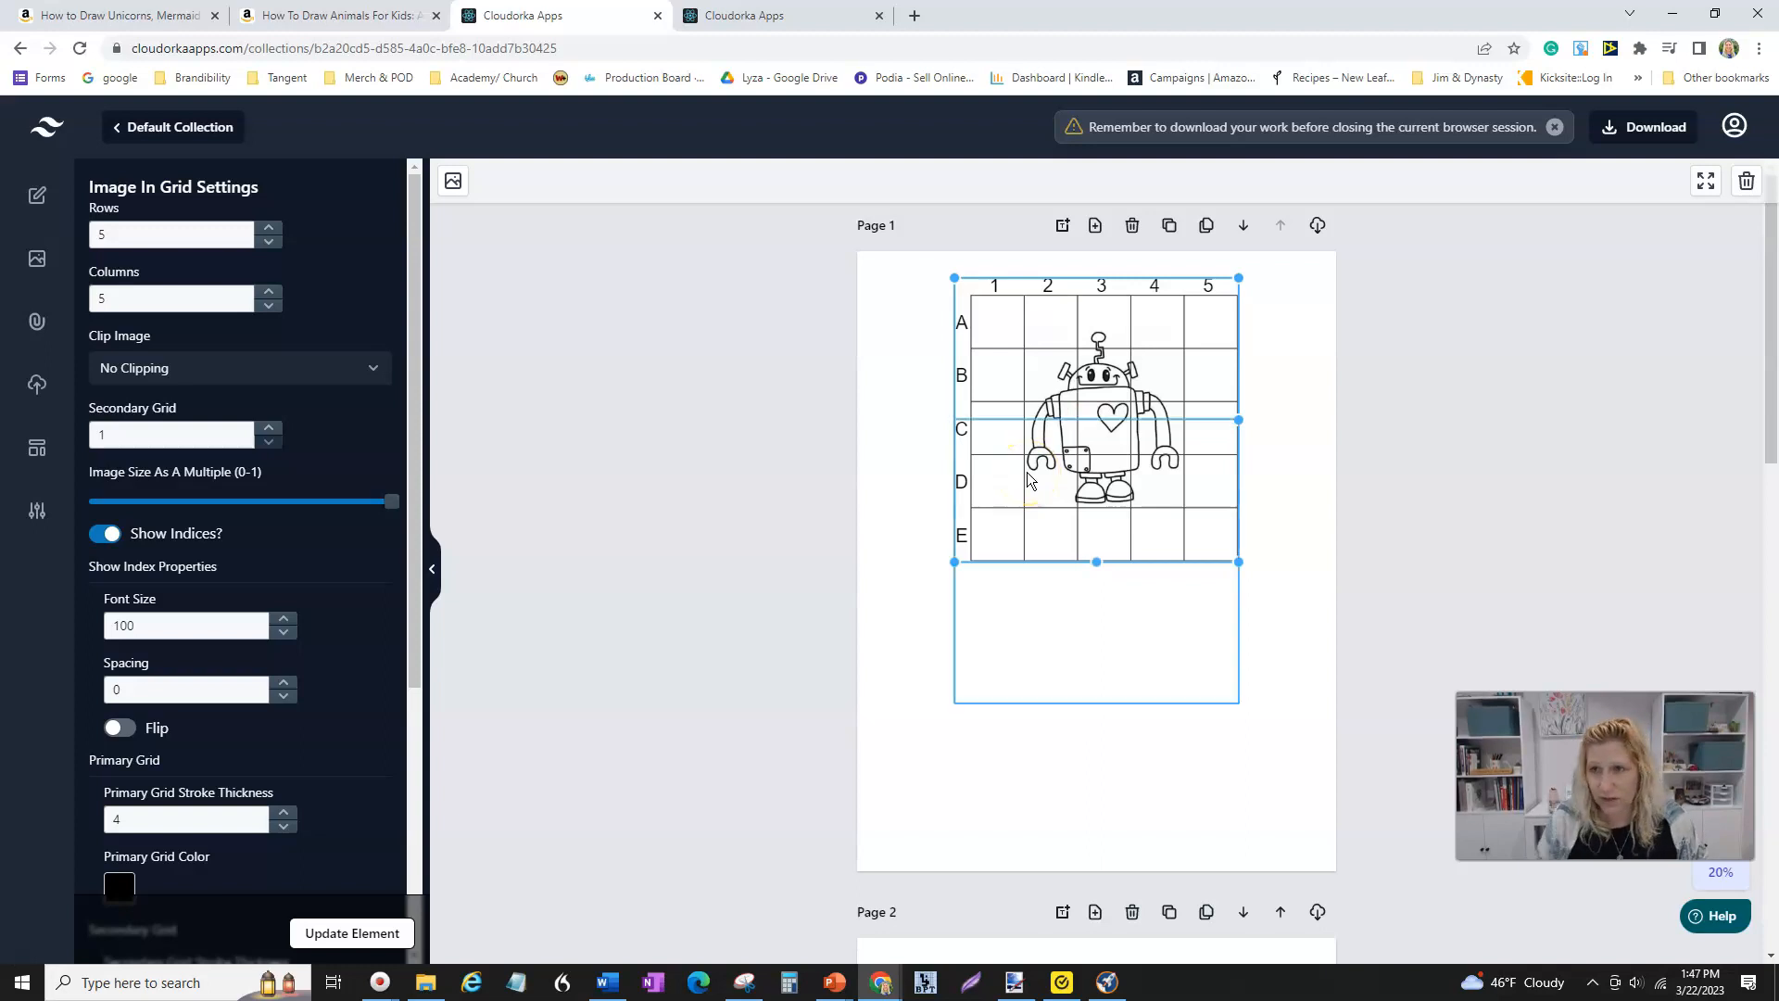
drag(1067, 545, 1069, 691)
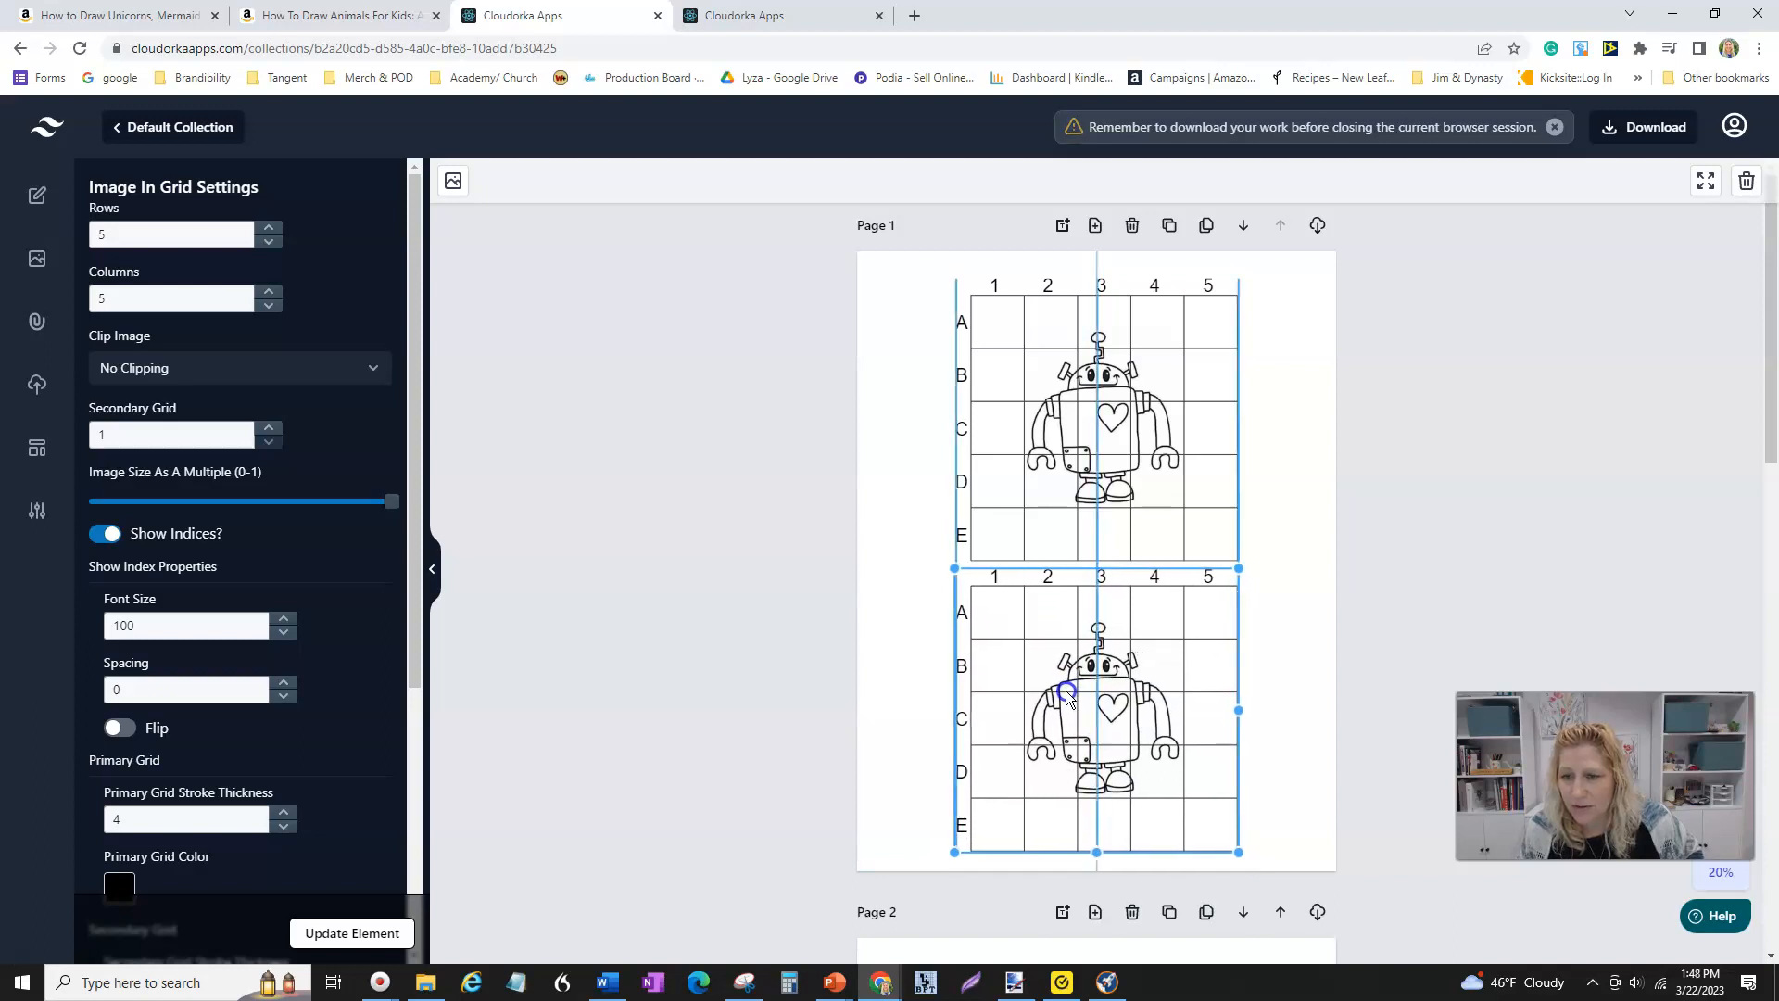
- Remove the robot image from the lower copy and delete that copy
drag(1101, 422, 1103, 408)
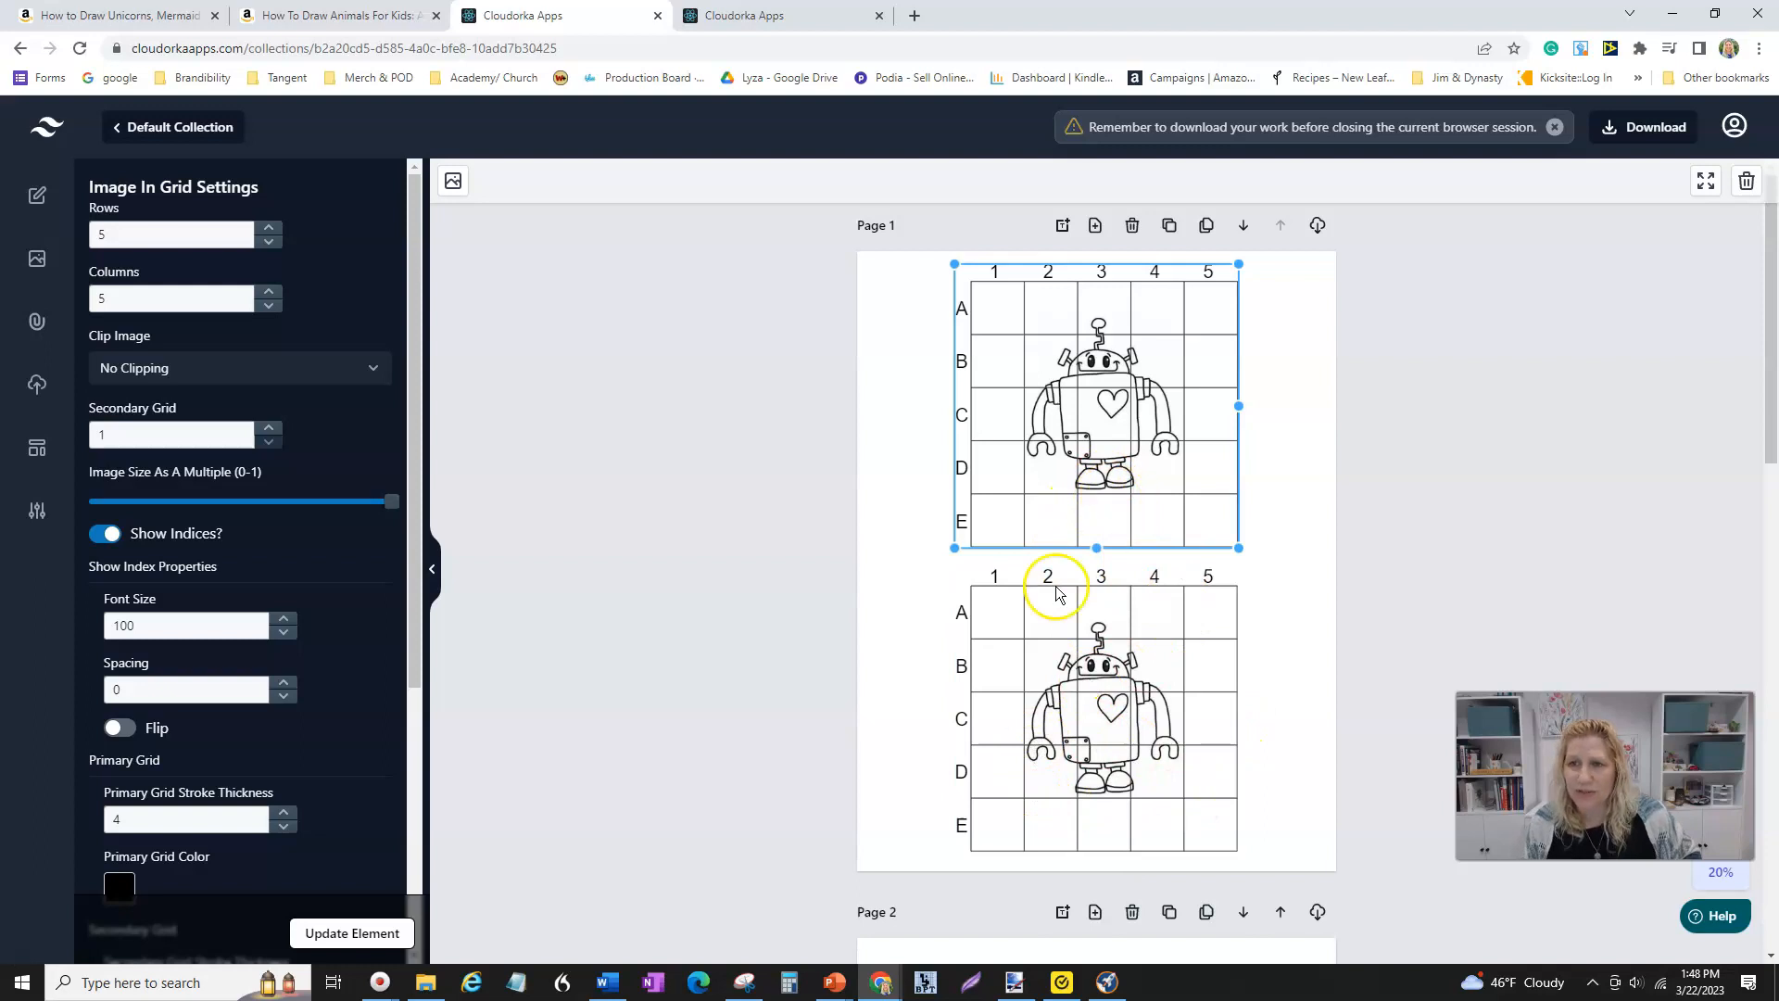
click(1267, 671)
click(1073, 729)
click(1091, 703)
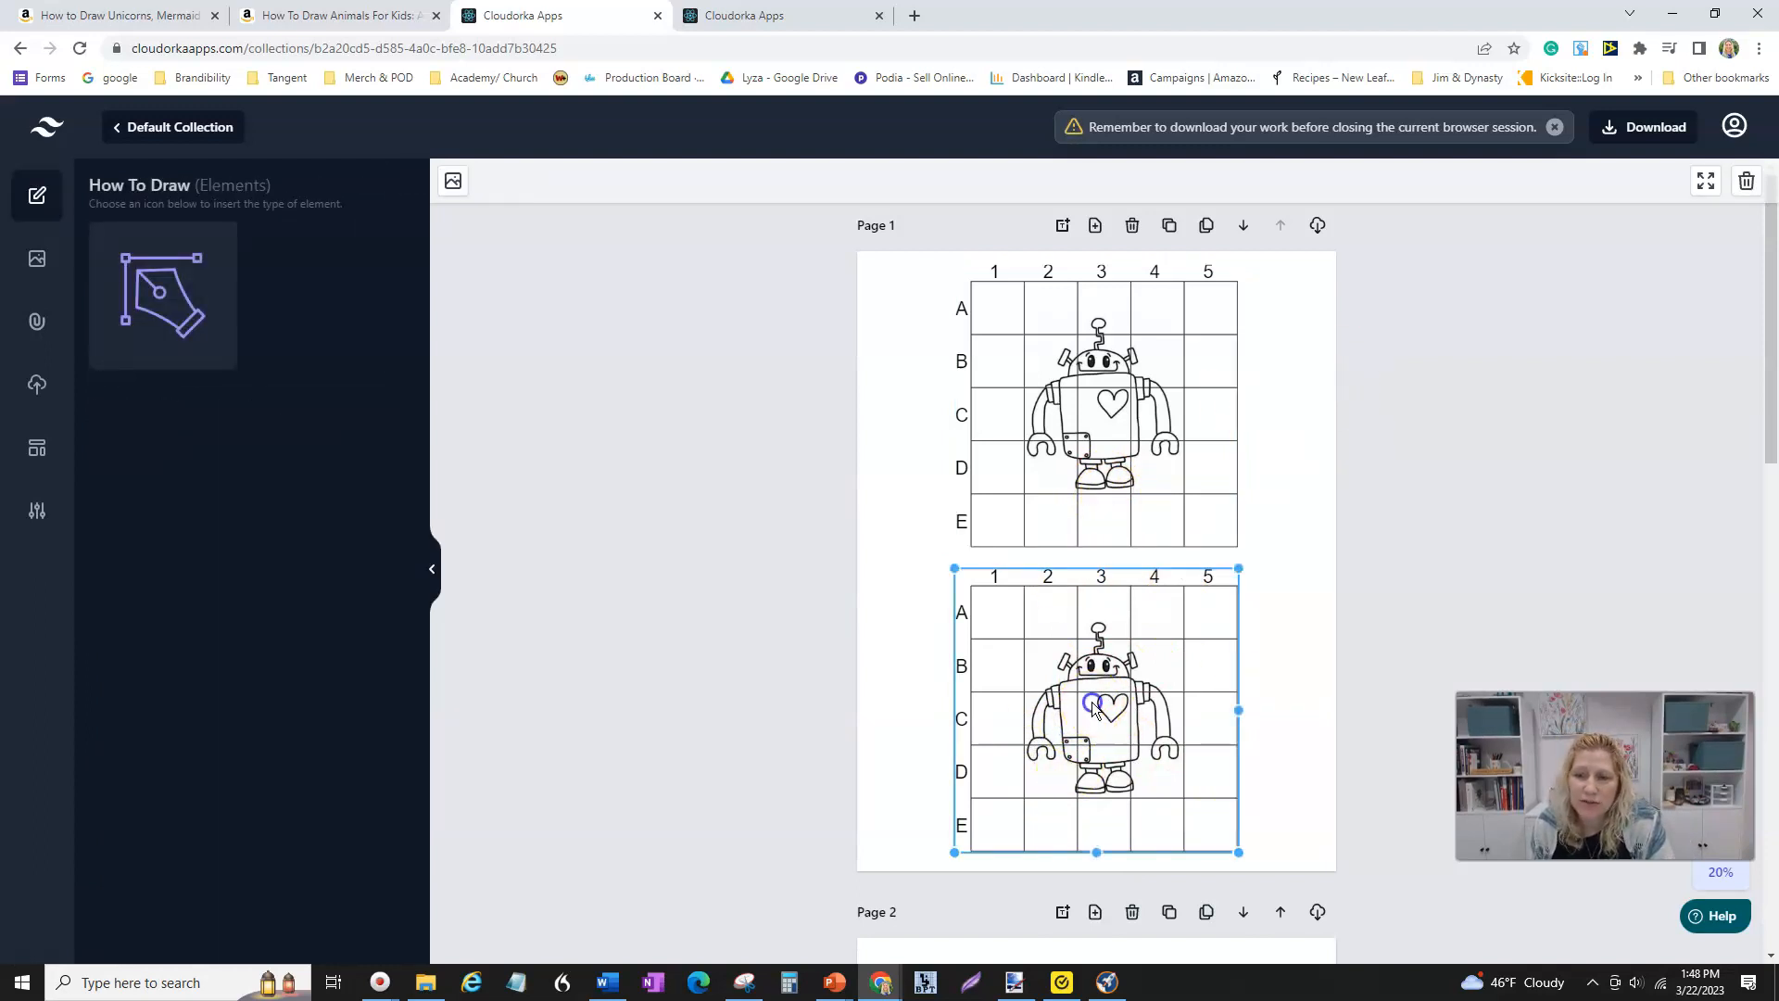
click(453, 184)
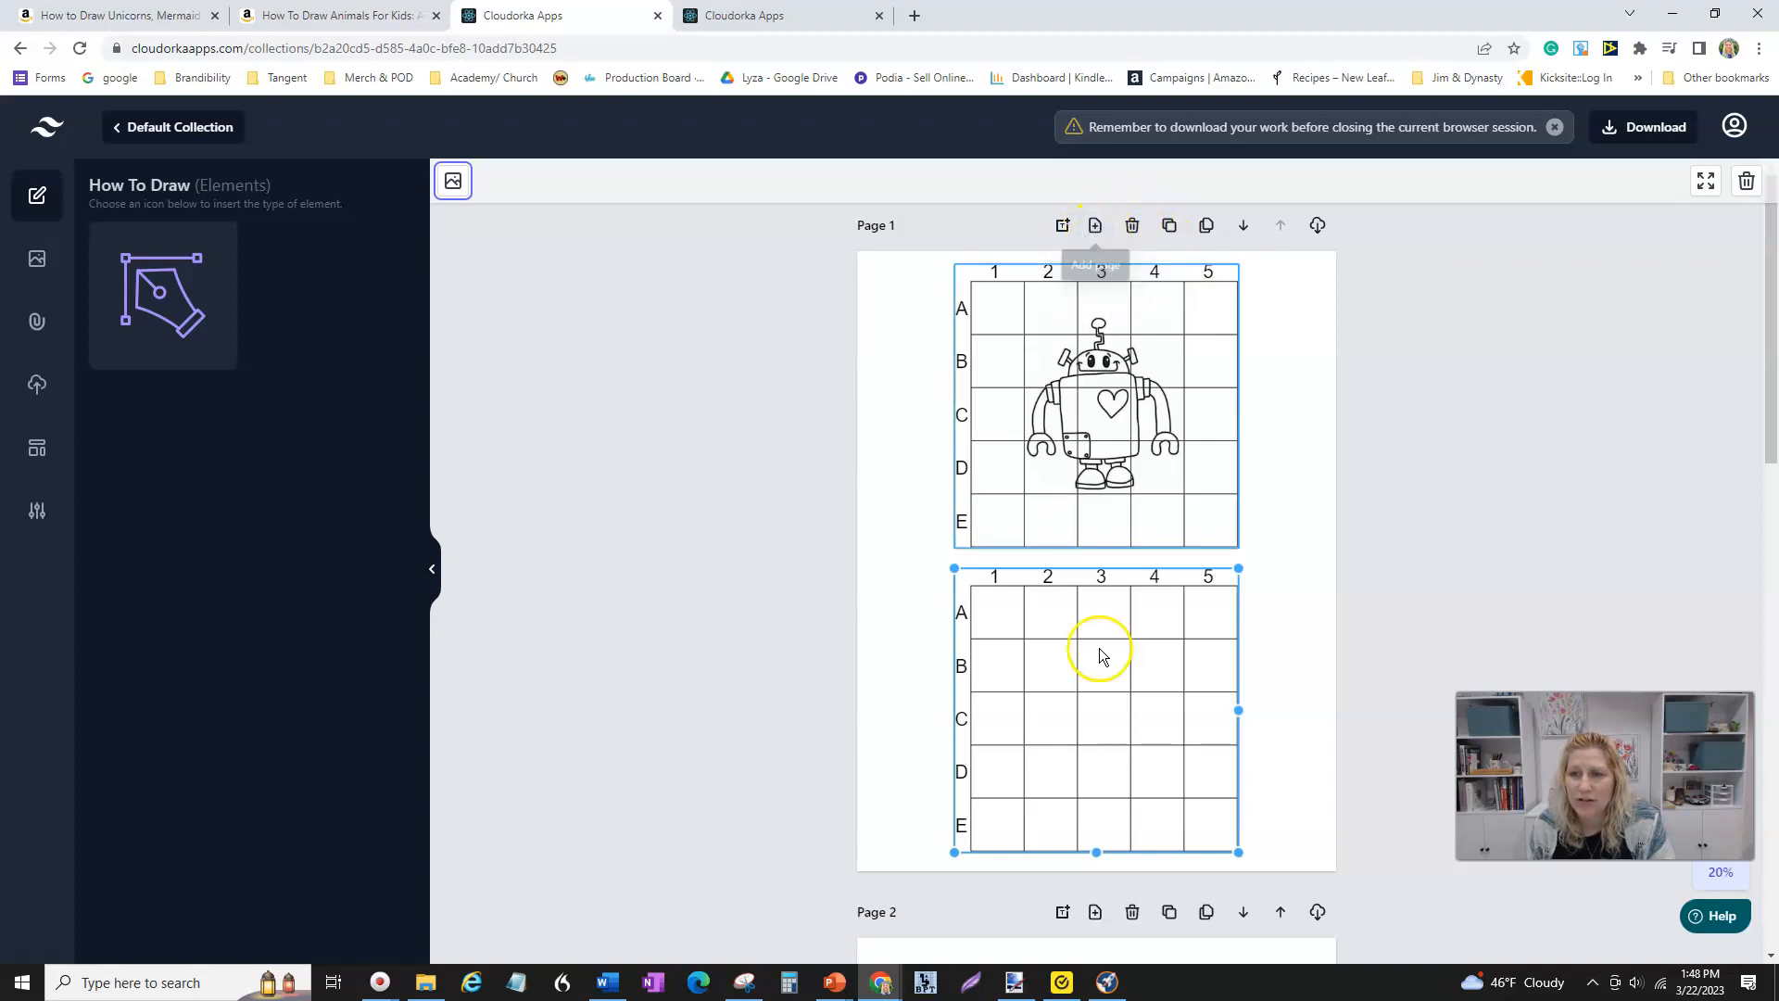
key(Delete)
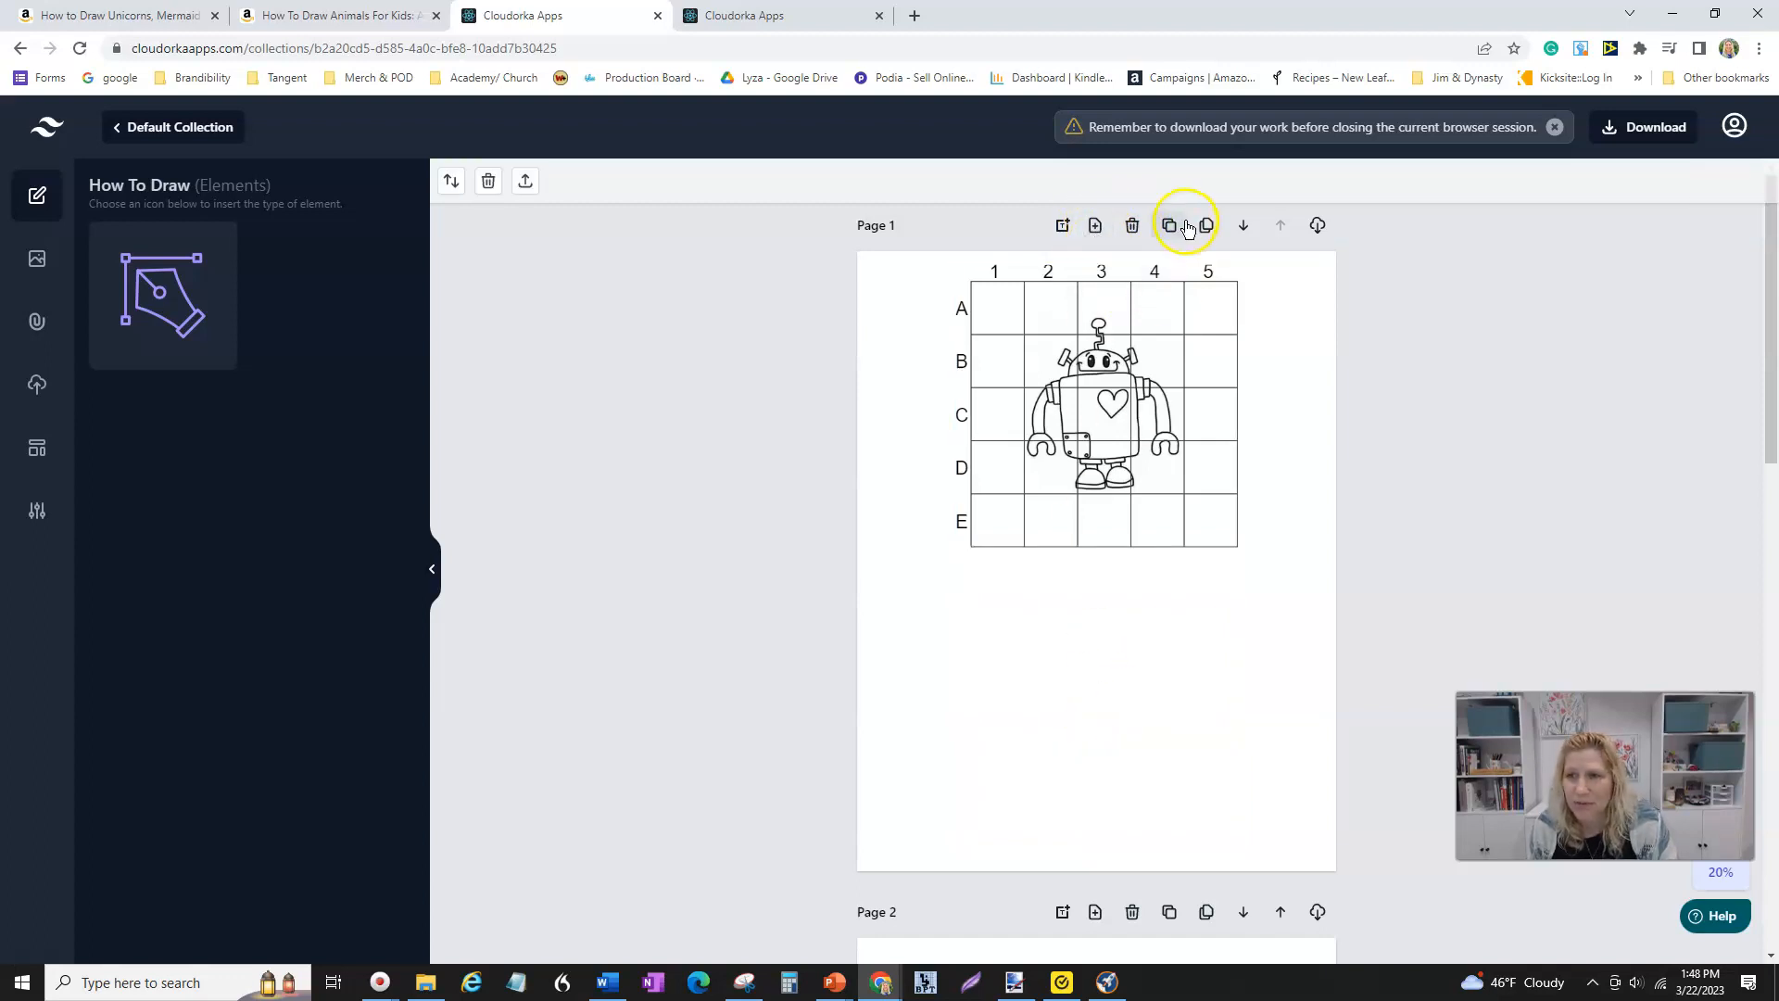
- Move the grid to the middle of Page 1 and duplicate the page
drag(1094, 416, 1104, 589)
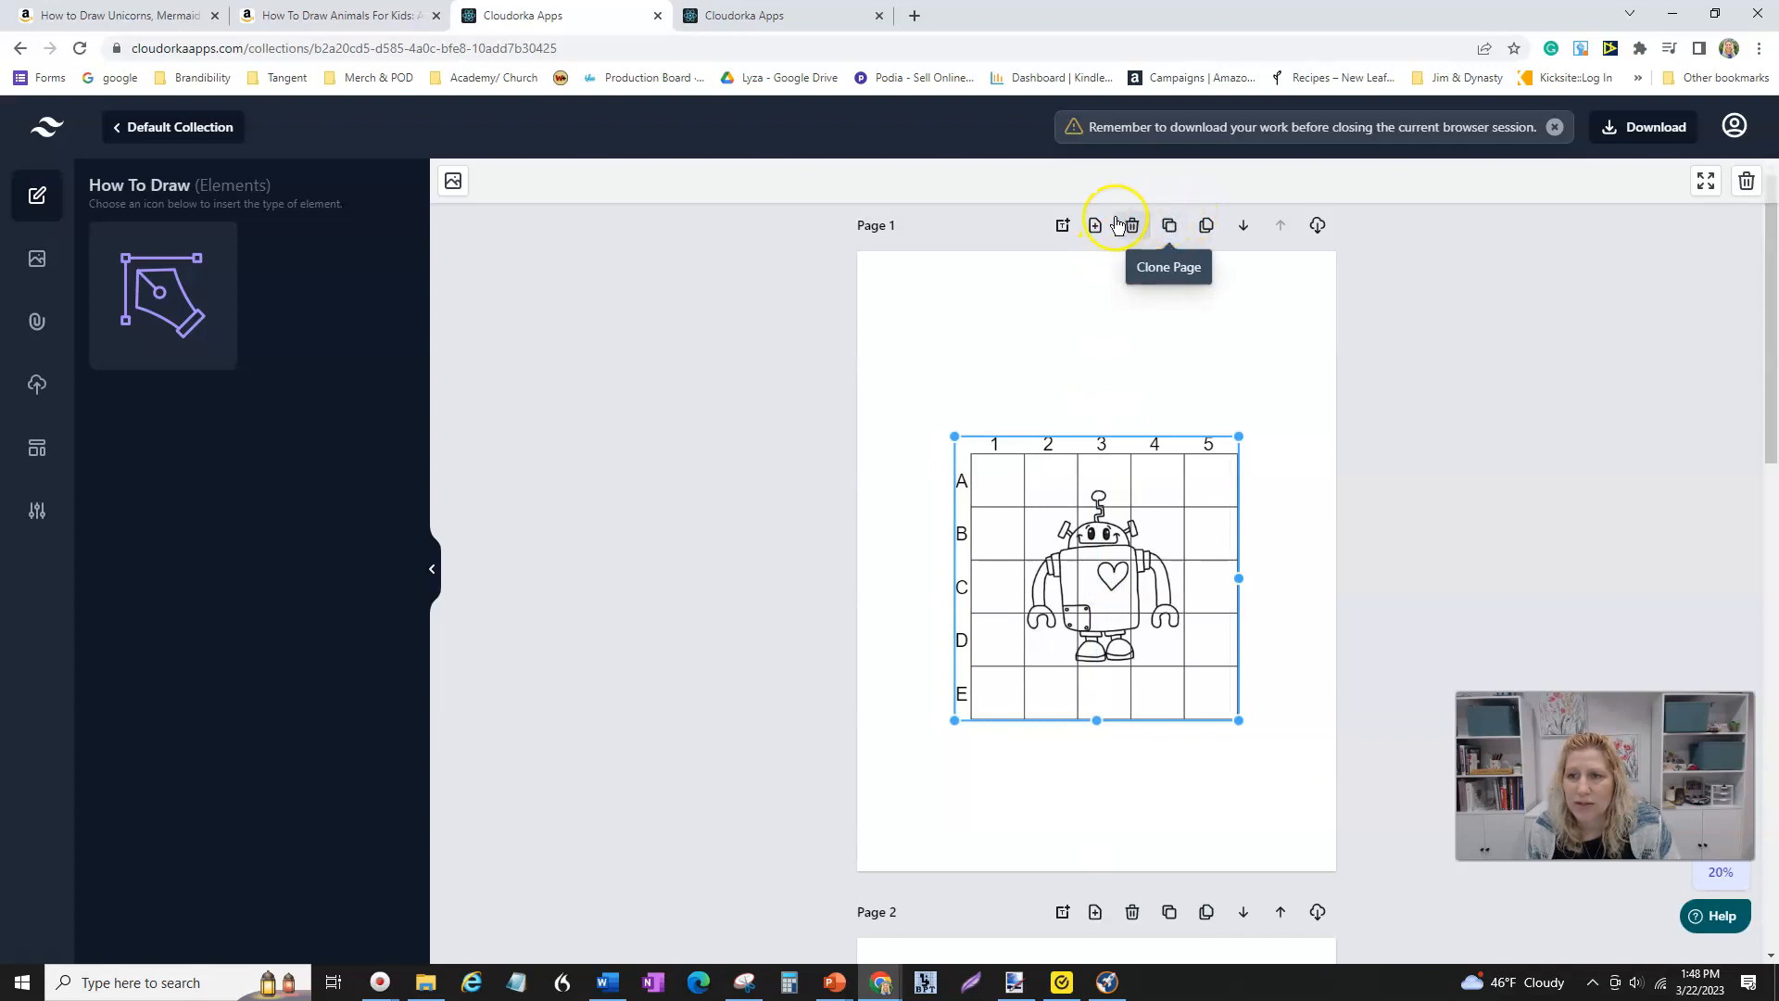
click(1169, 226)
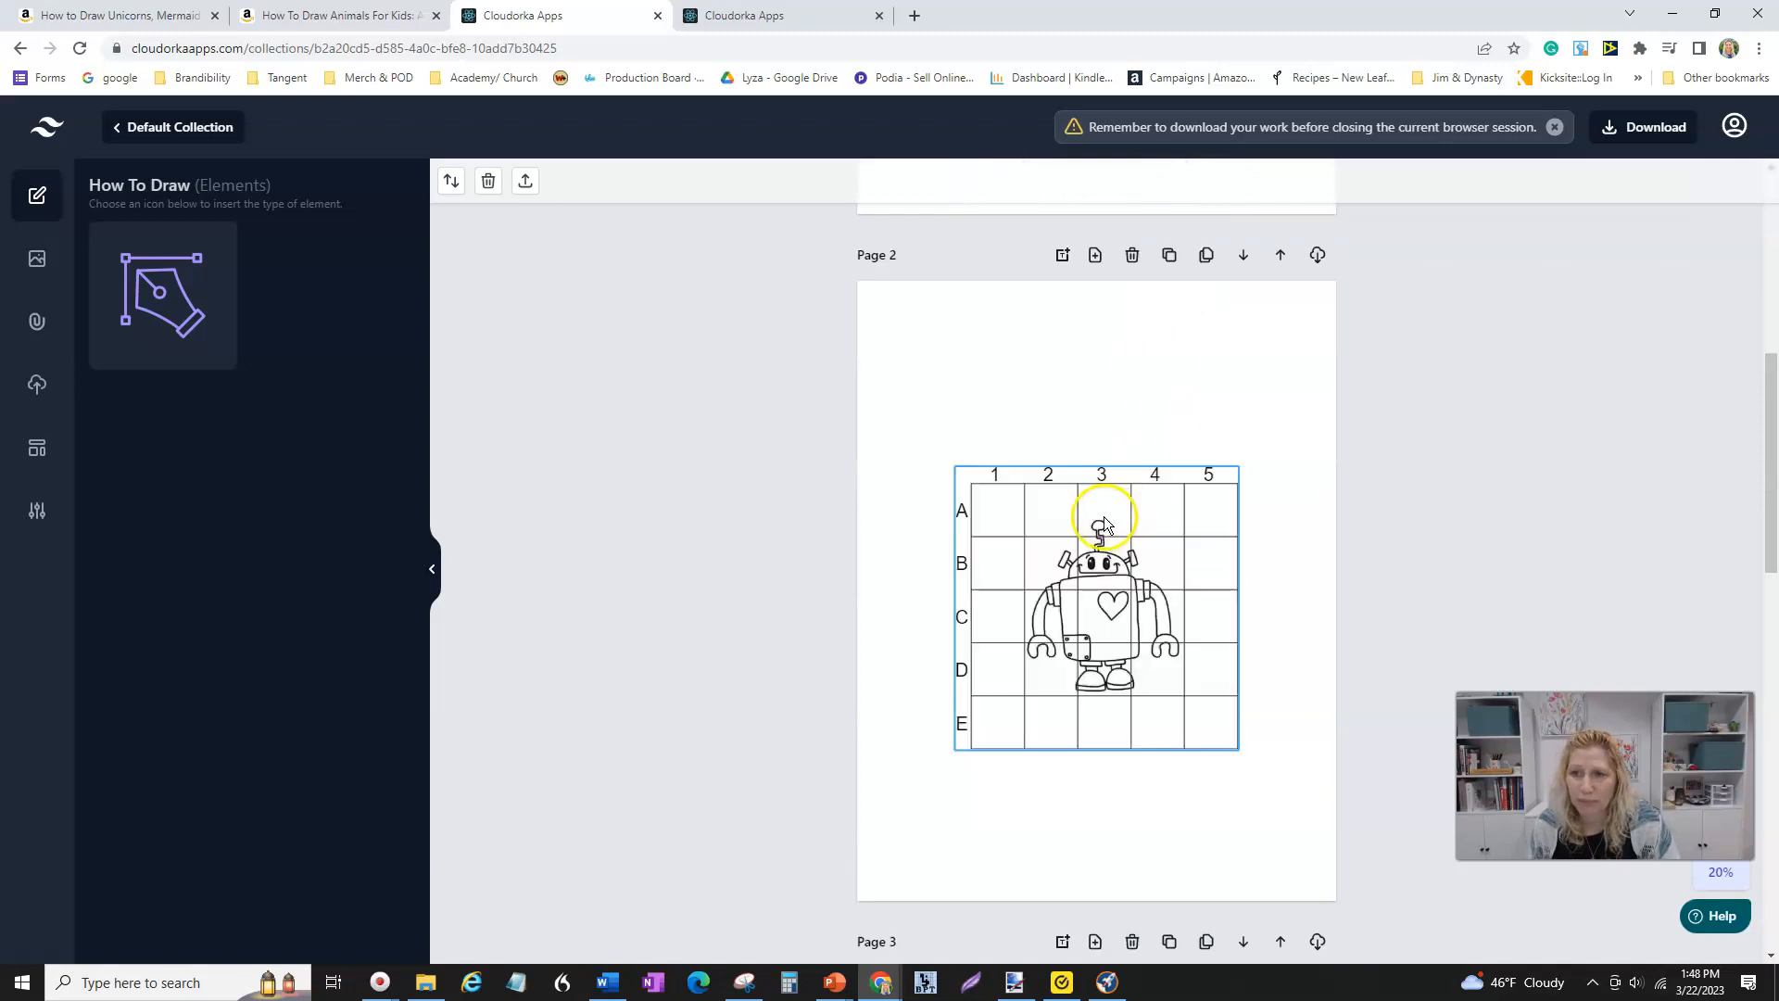
- Remove the robot image from the grid on Page 2, leaving an empty grid
click(1079, 579)
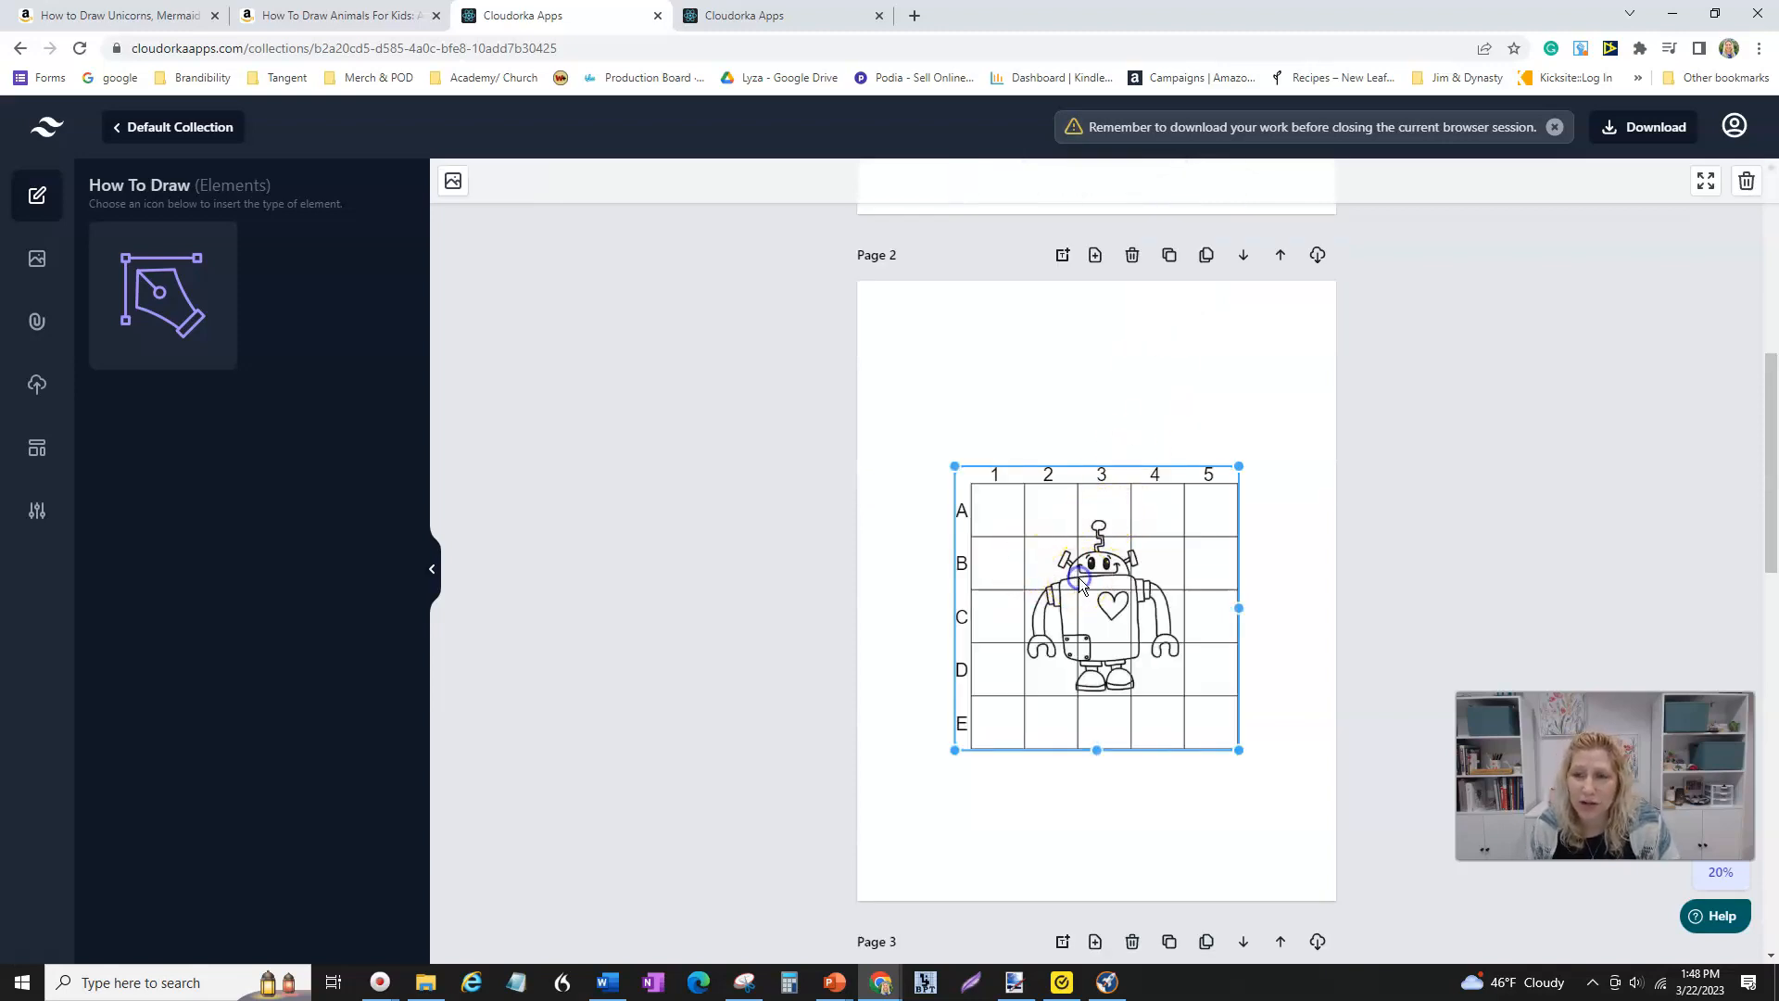
click(454, 185)
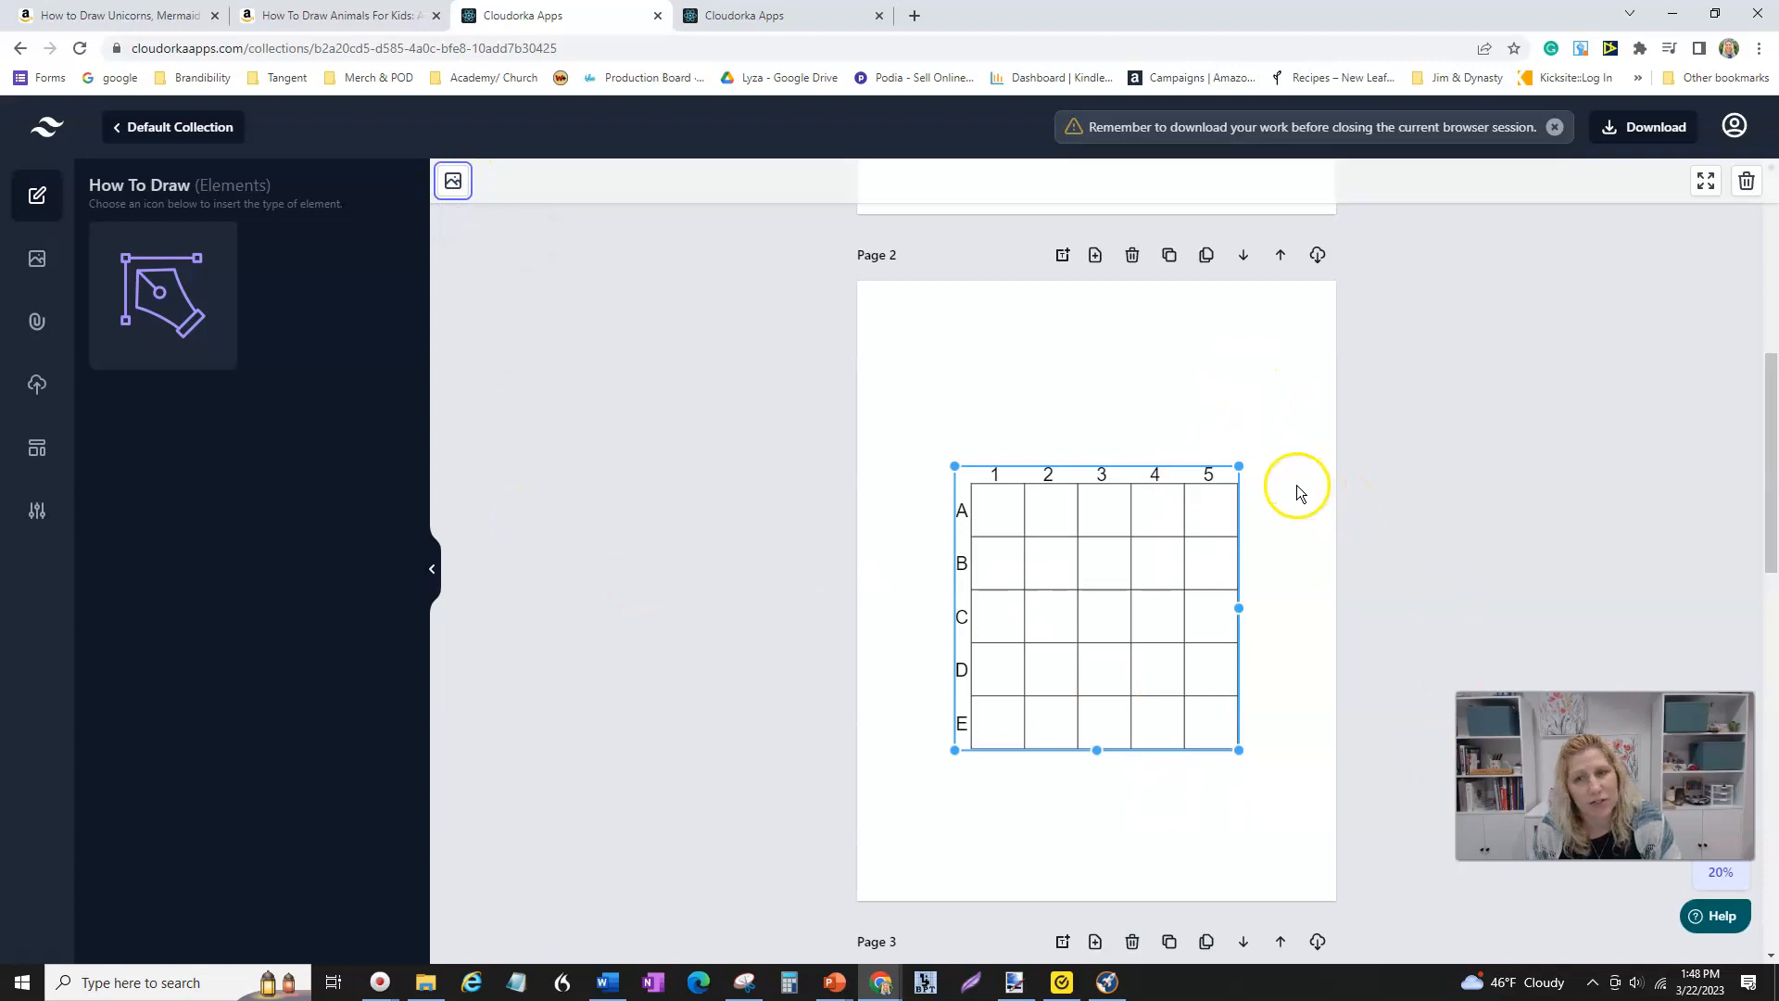
- Insert the first uploaded robot image onto the blank Page 3
scroll(1080, 554, down, 2)
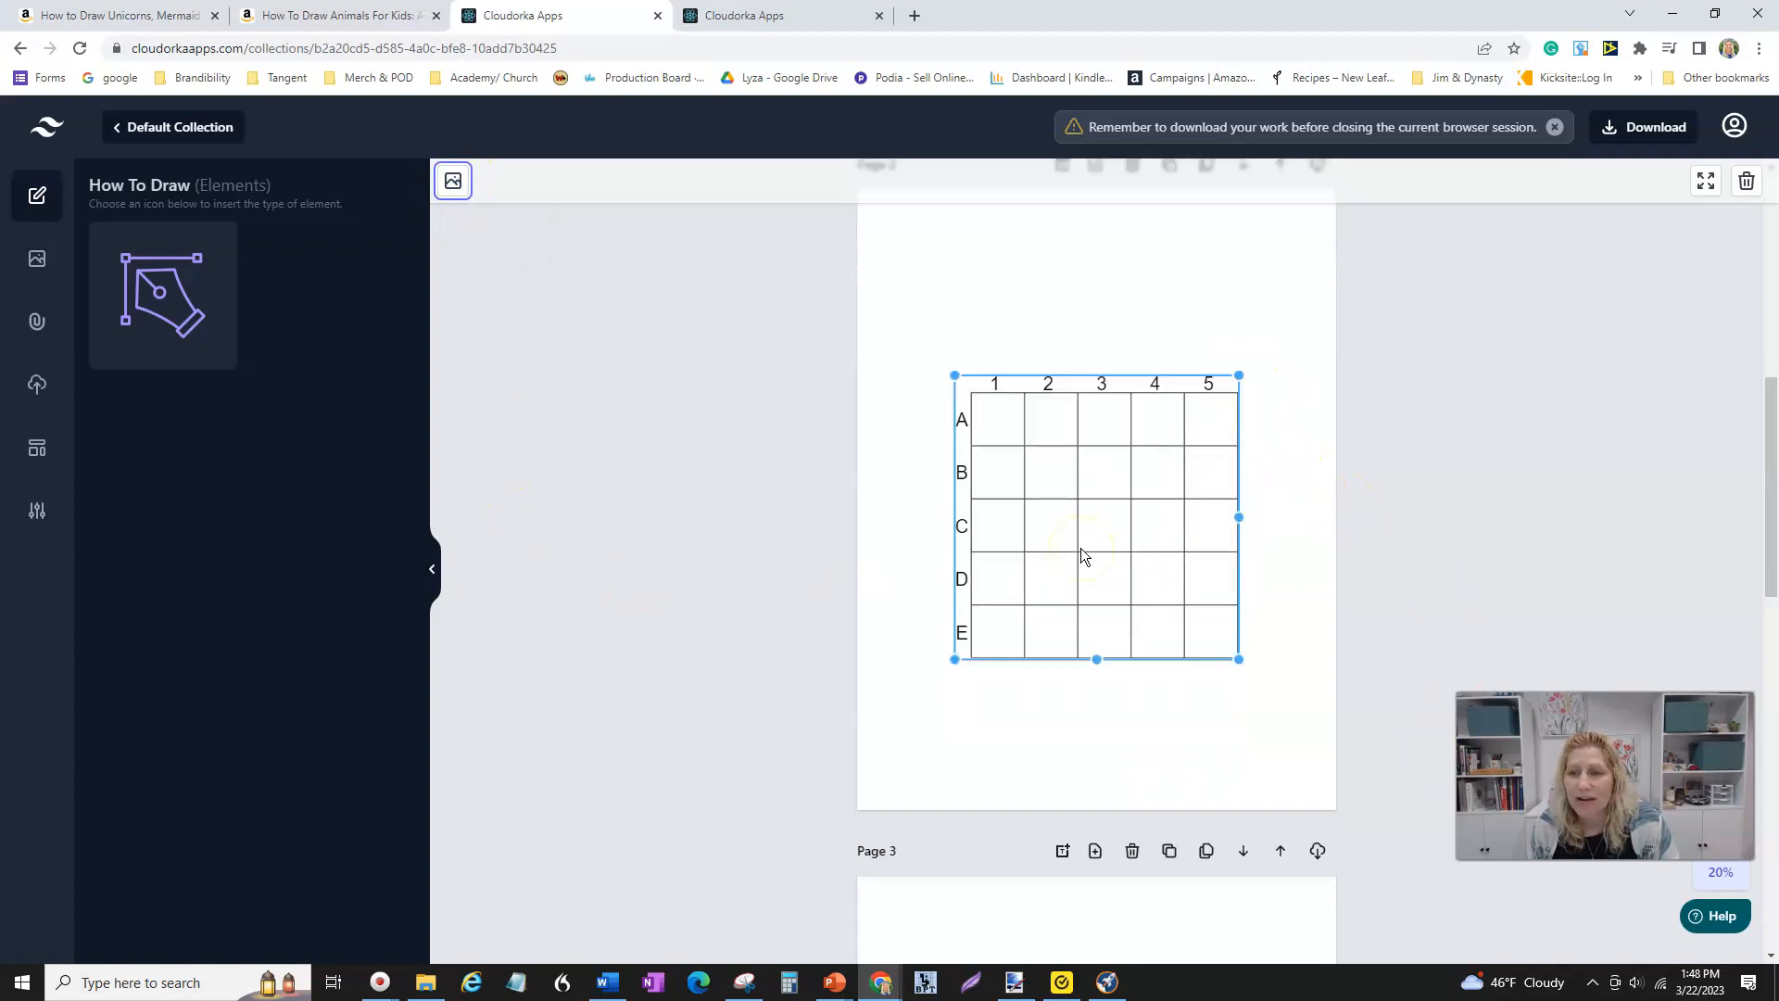
scroll(1120, 732, down, 4)
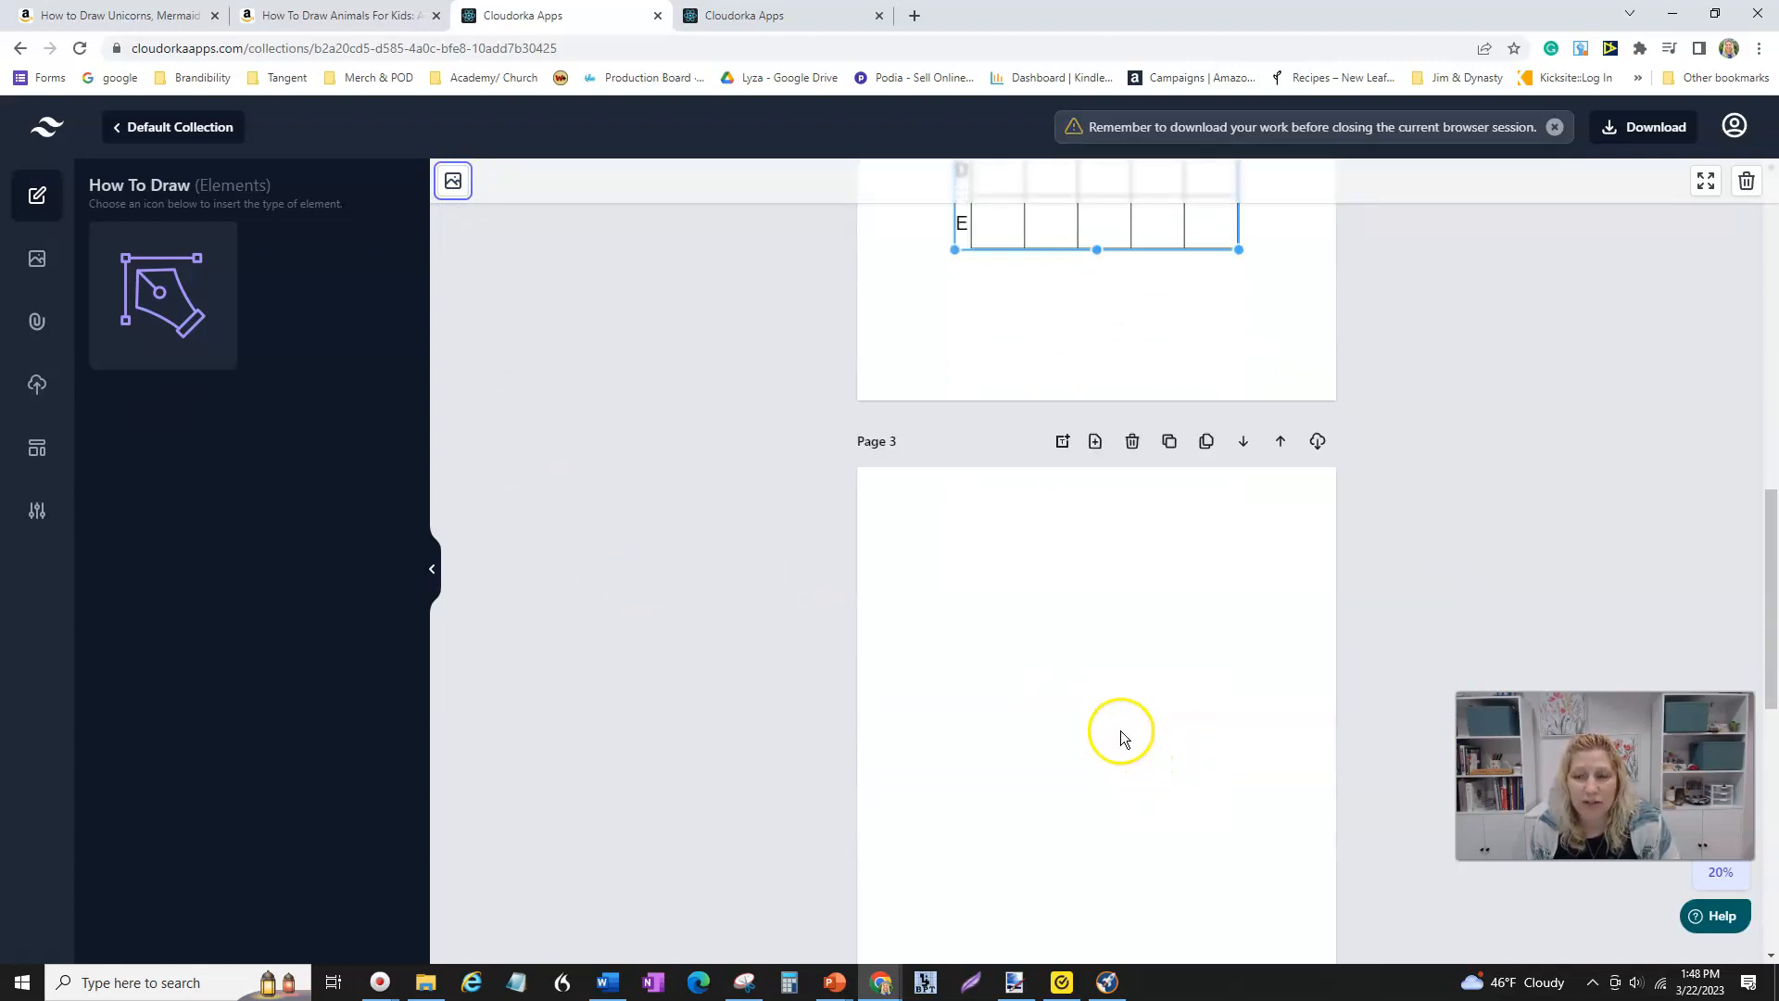
click(33, 387)
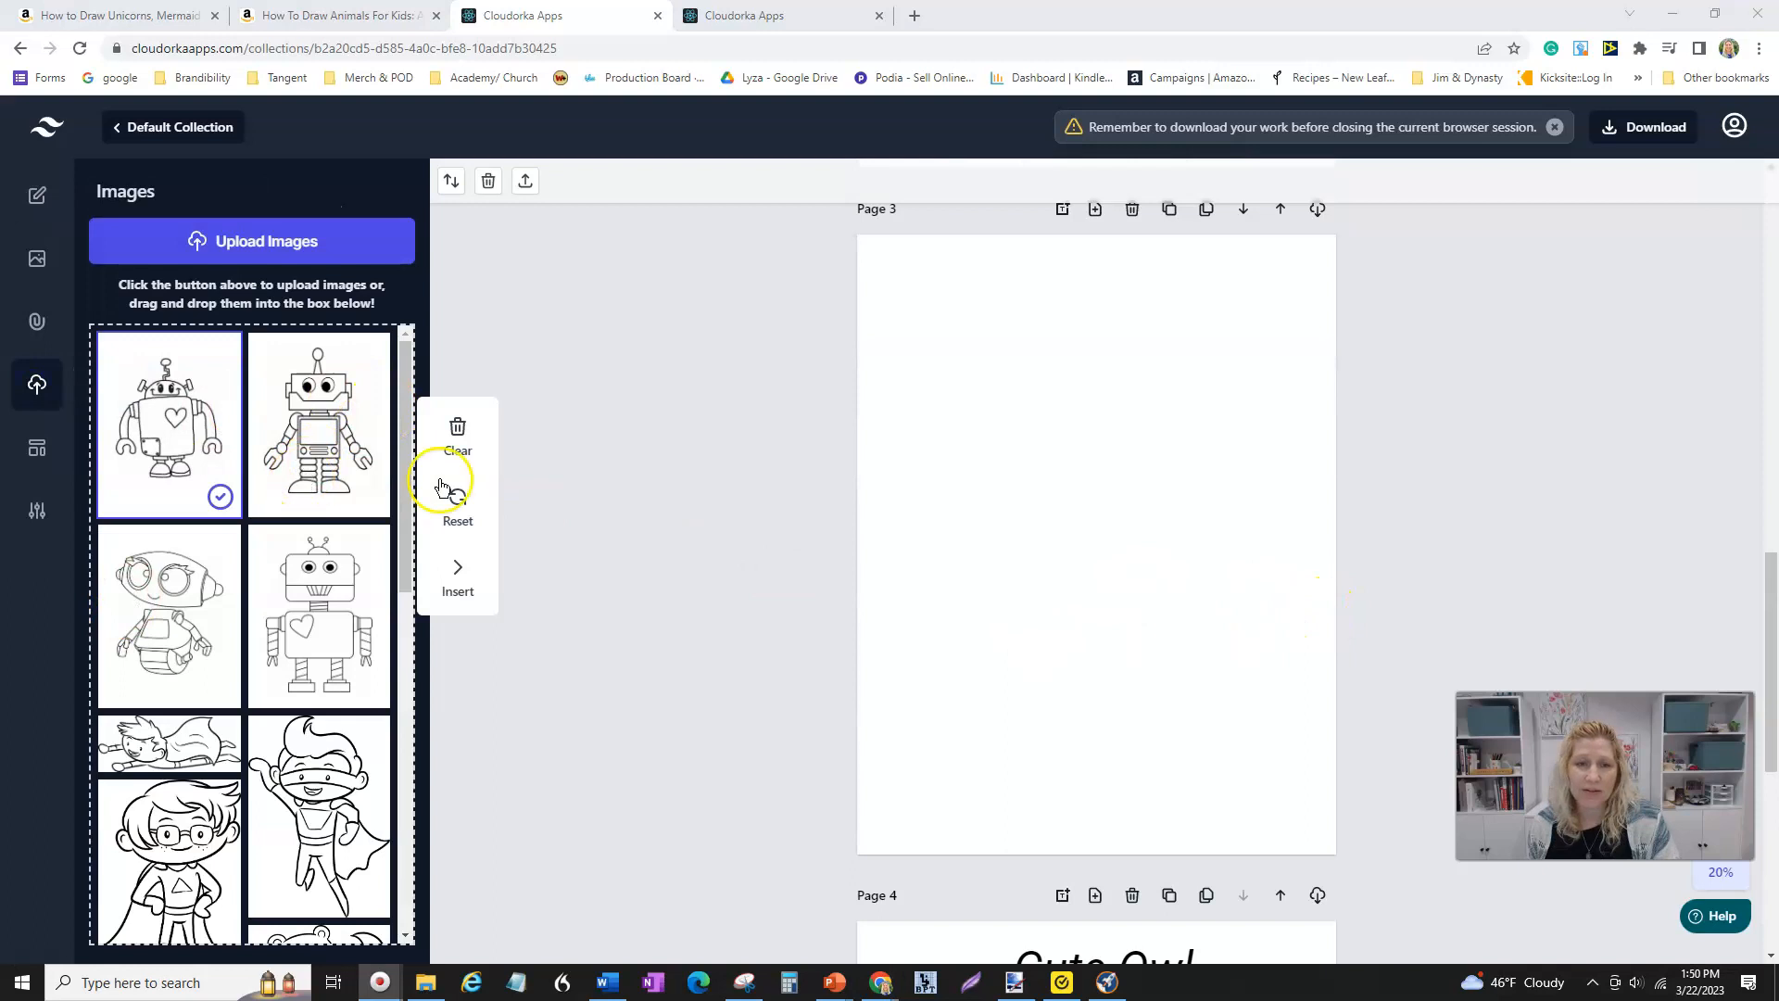
click(160, 449)
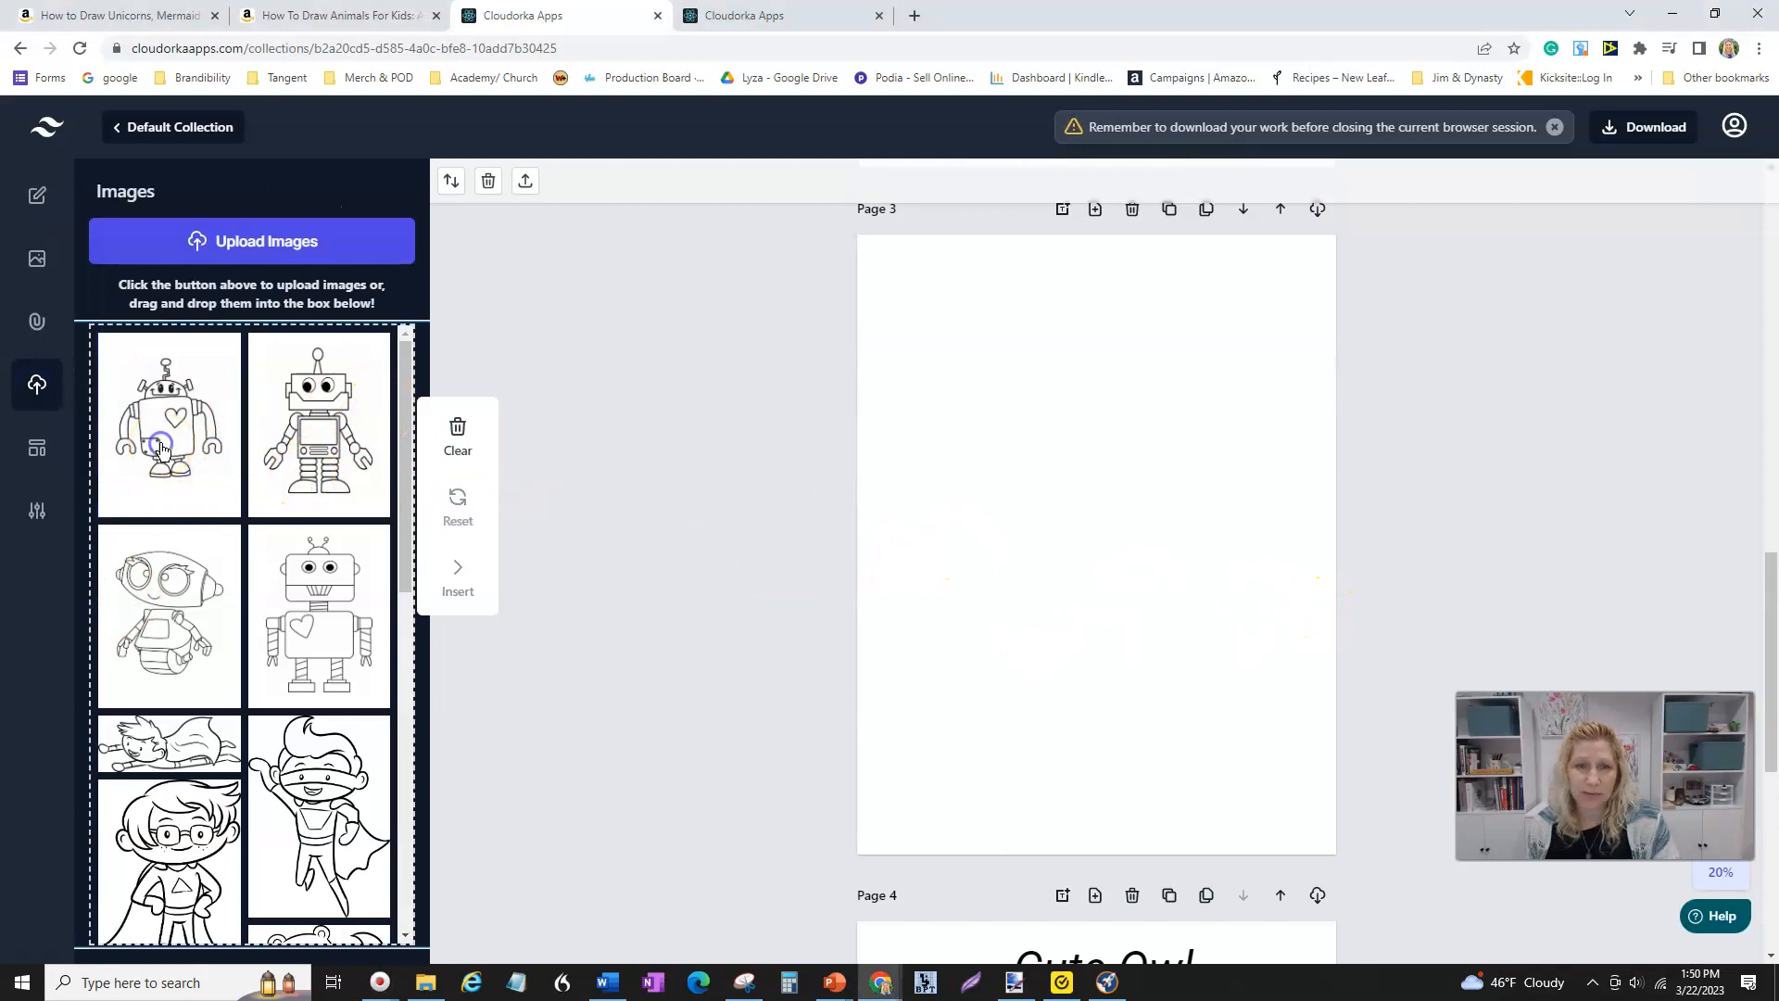
click(160, 448)
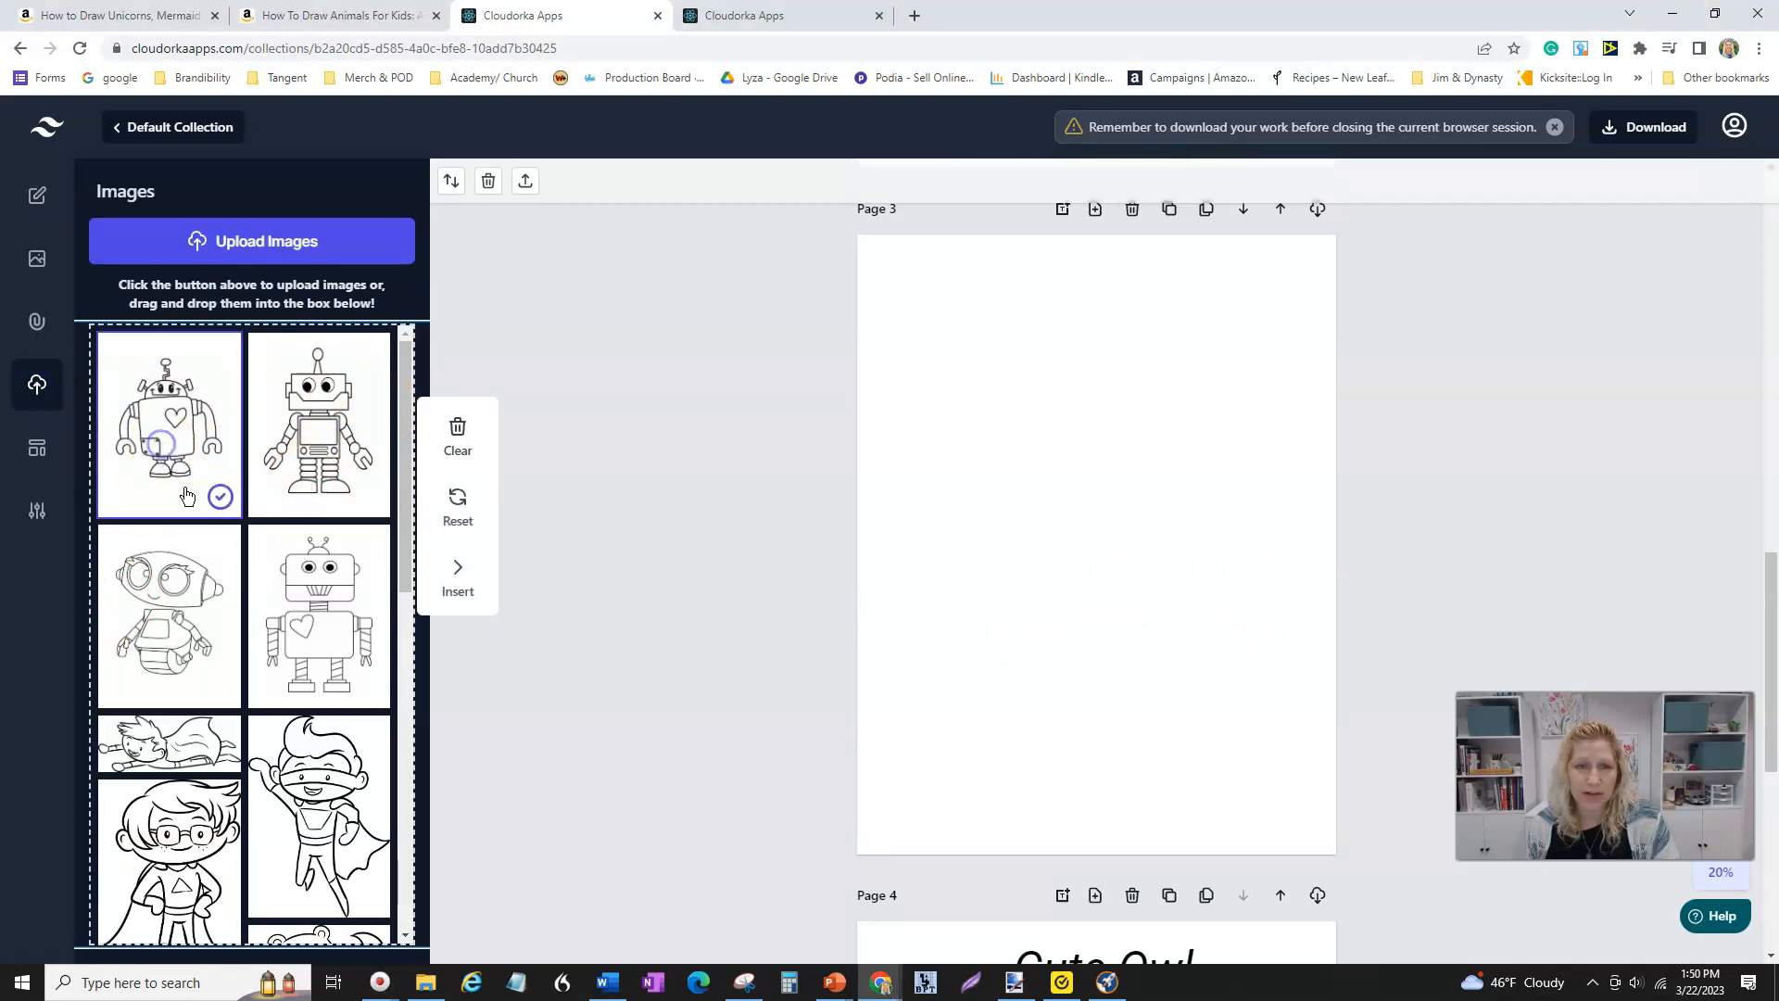
click(458, 574)
- Add a text box above the robot on Page 3 and enter Trace
scroll(1211, 615, up, 10)
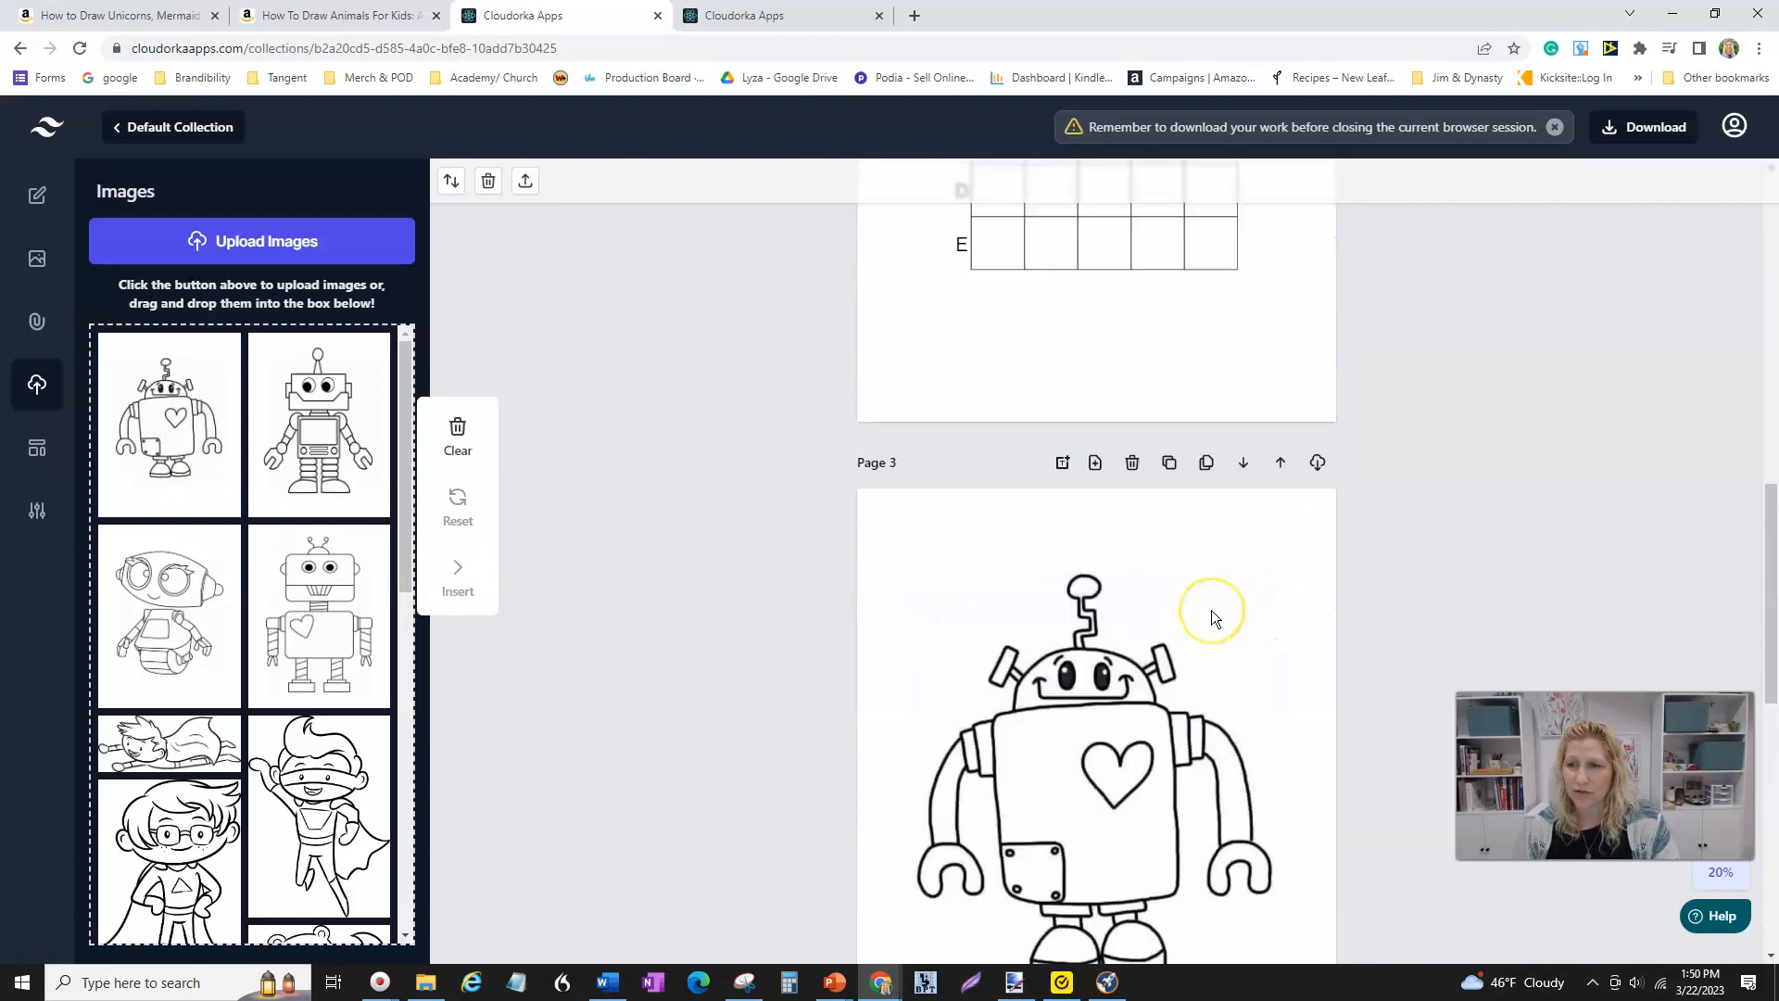
scroll(1210, 609, up, 5)
click(1118, 553)
scroll(1113, 669, down, 6)
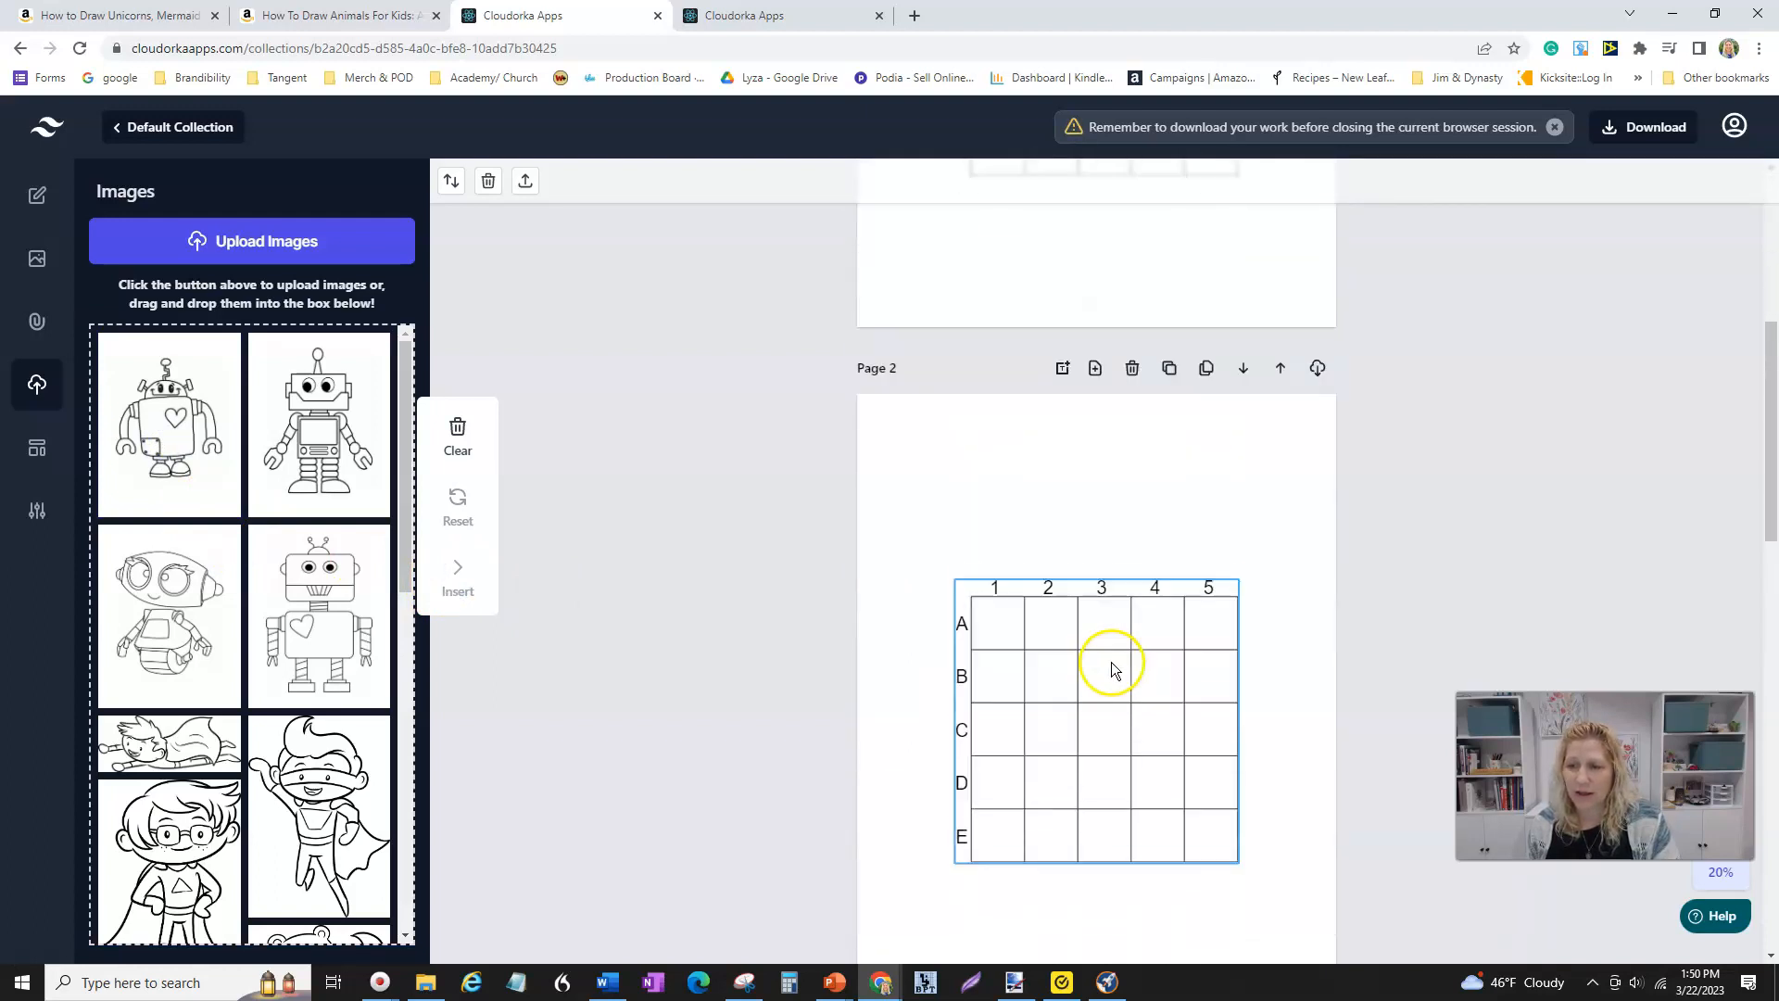
scroll(1166, 635, down, 7)
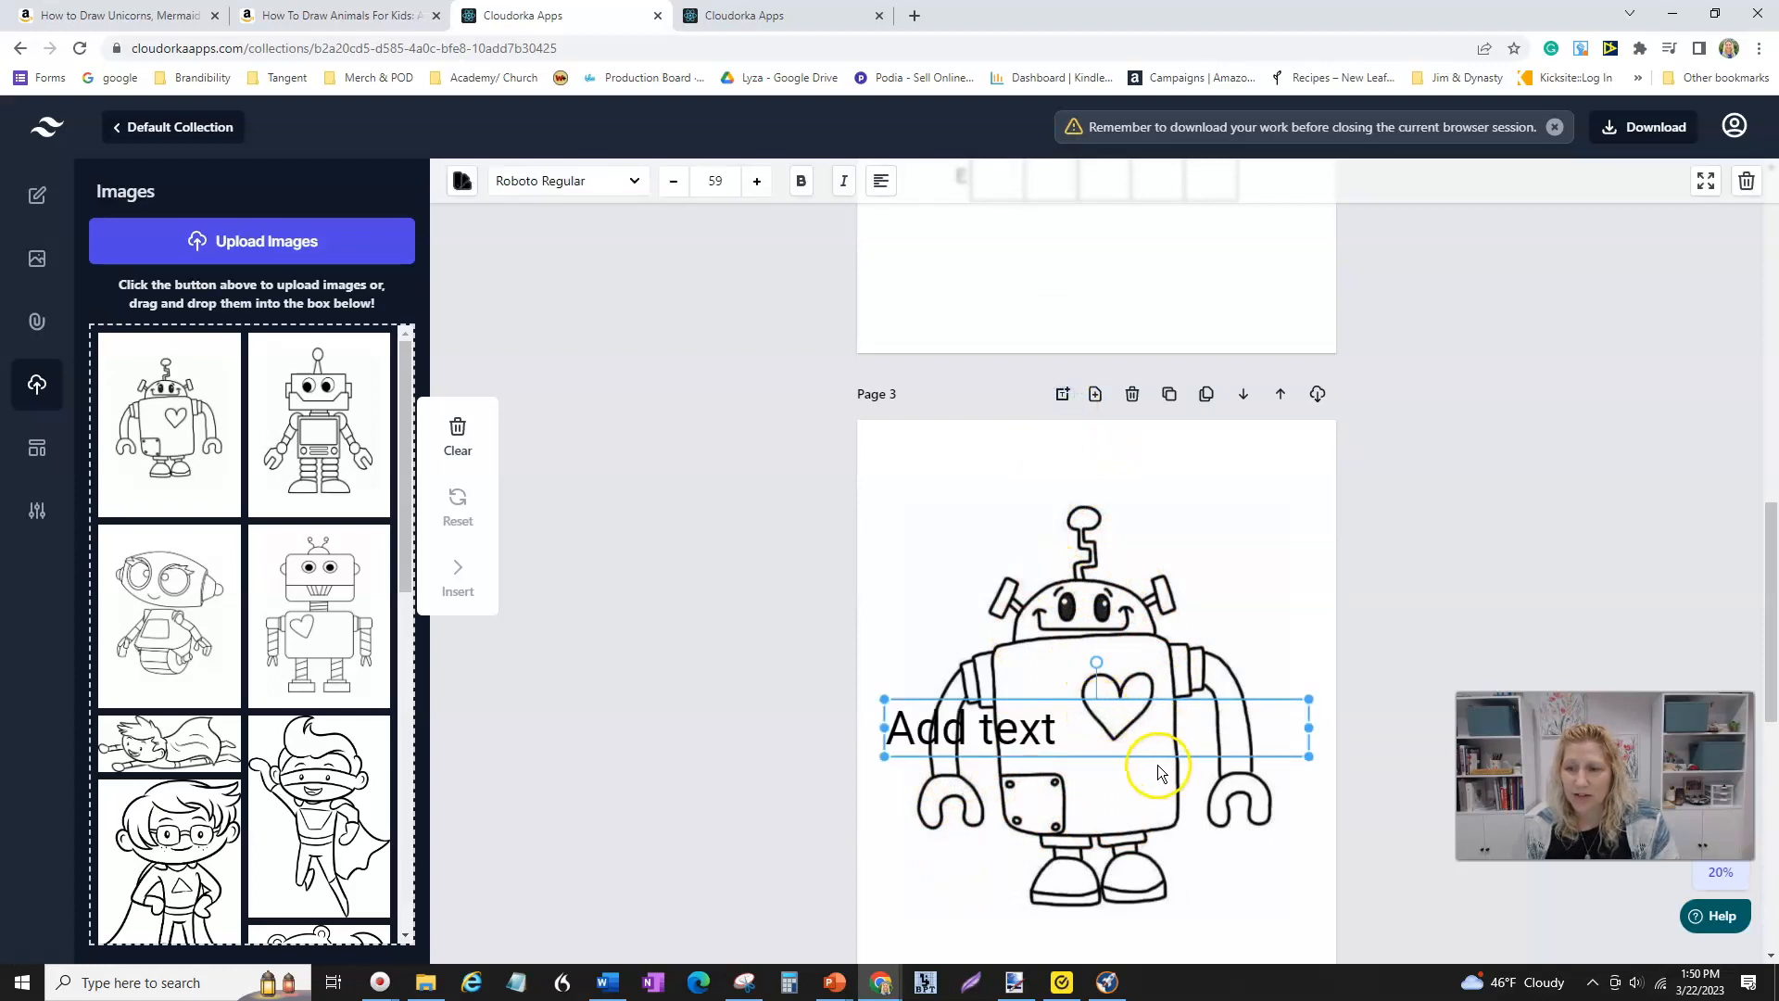
drag(1137, 758, 872, 480)
click(1067, 472)
click(873, 480)
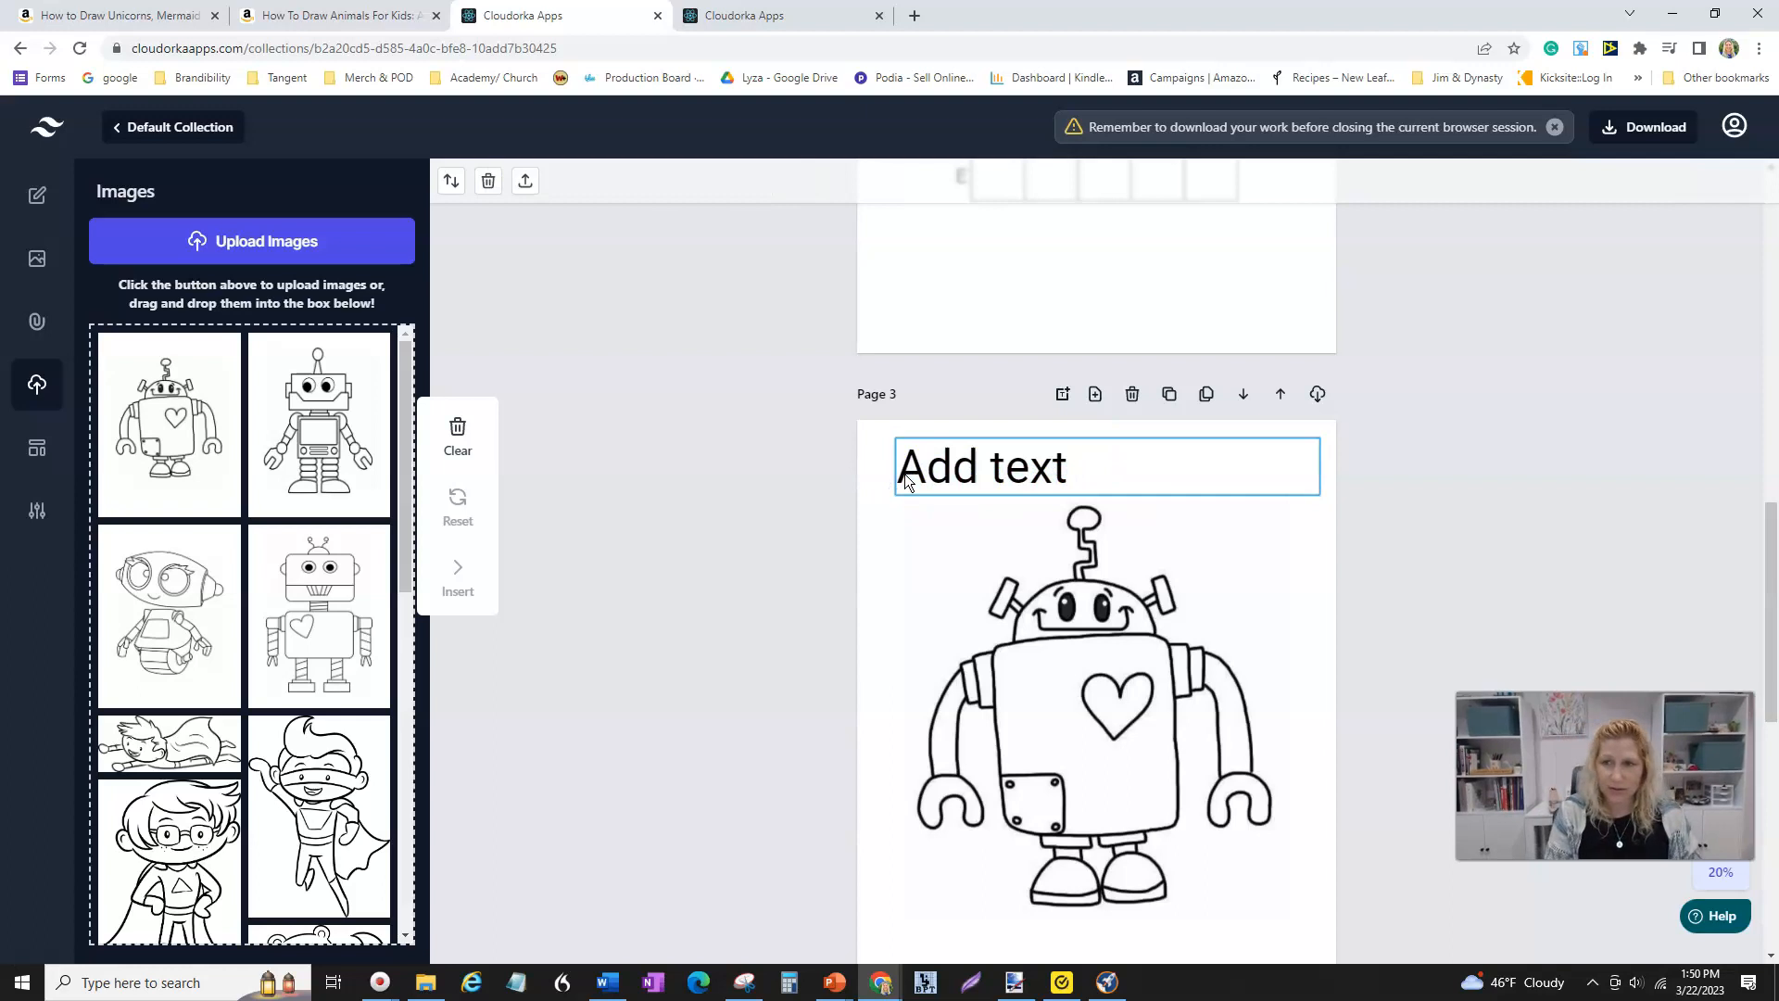
click(1003, 463)
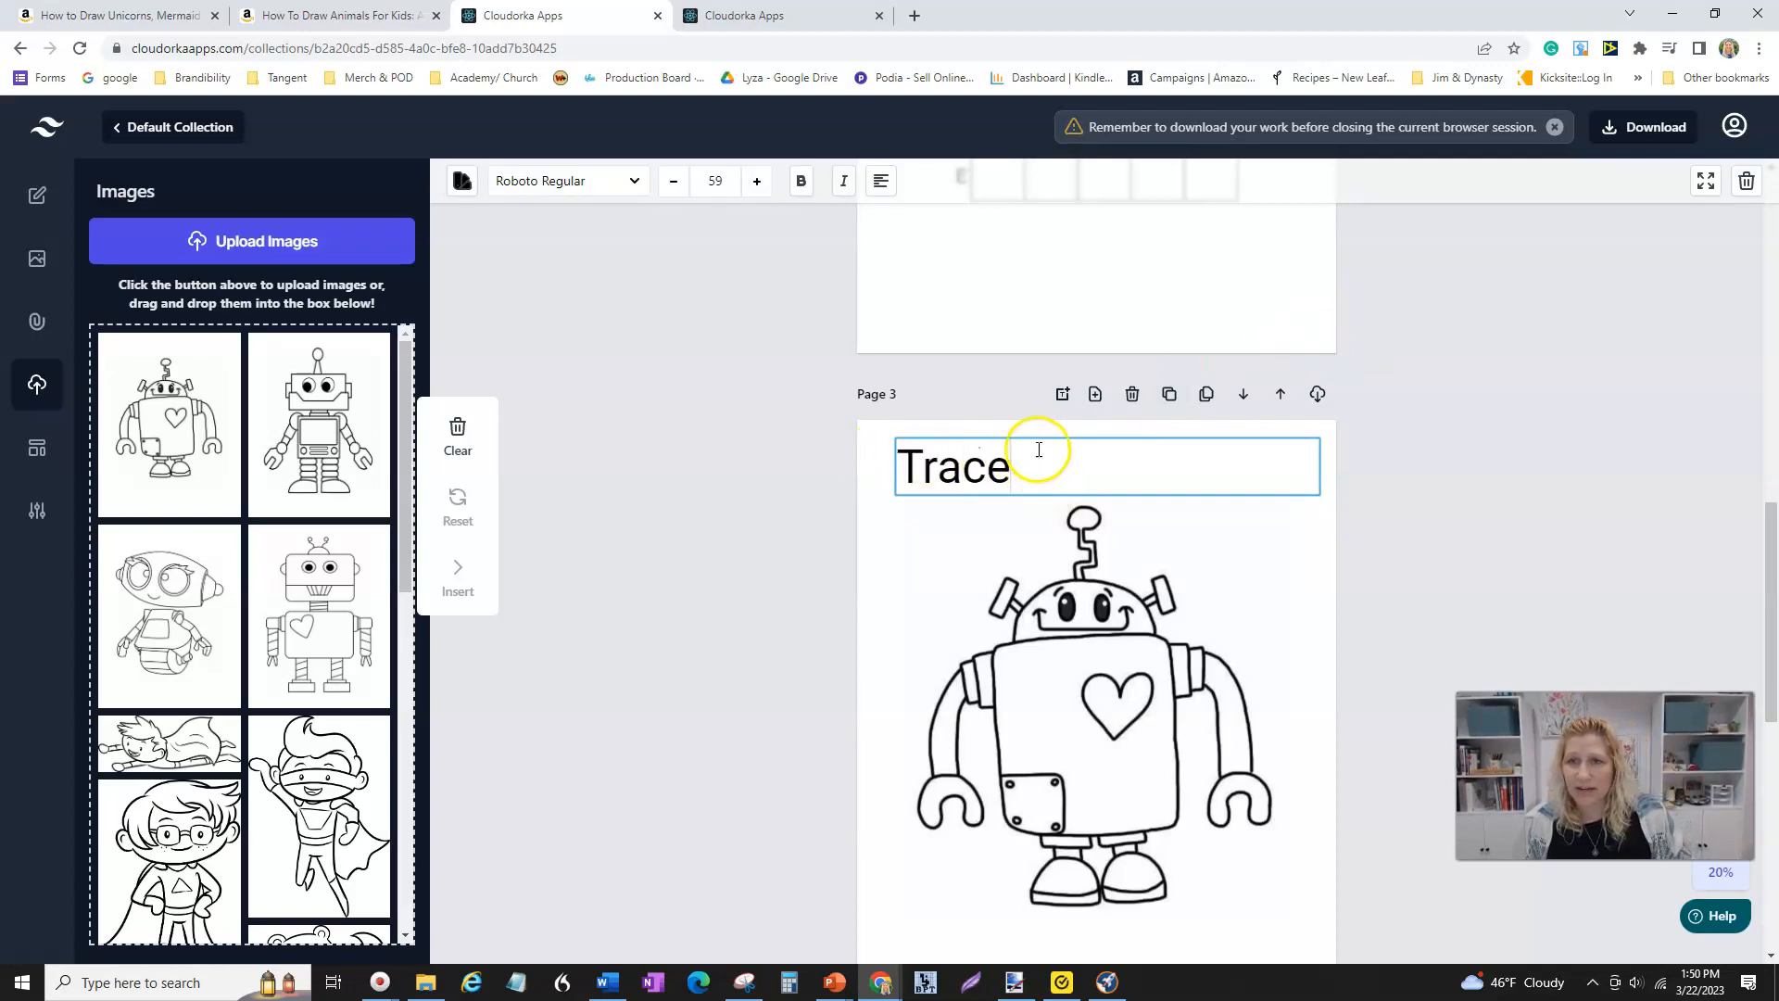
- Center-align the heading text and change it to Trace This
click(880, 182)
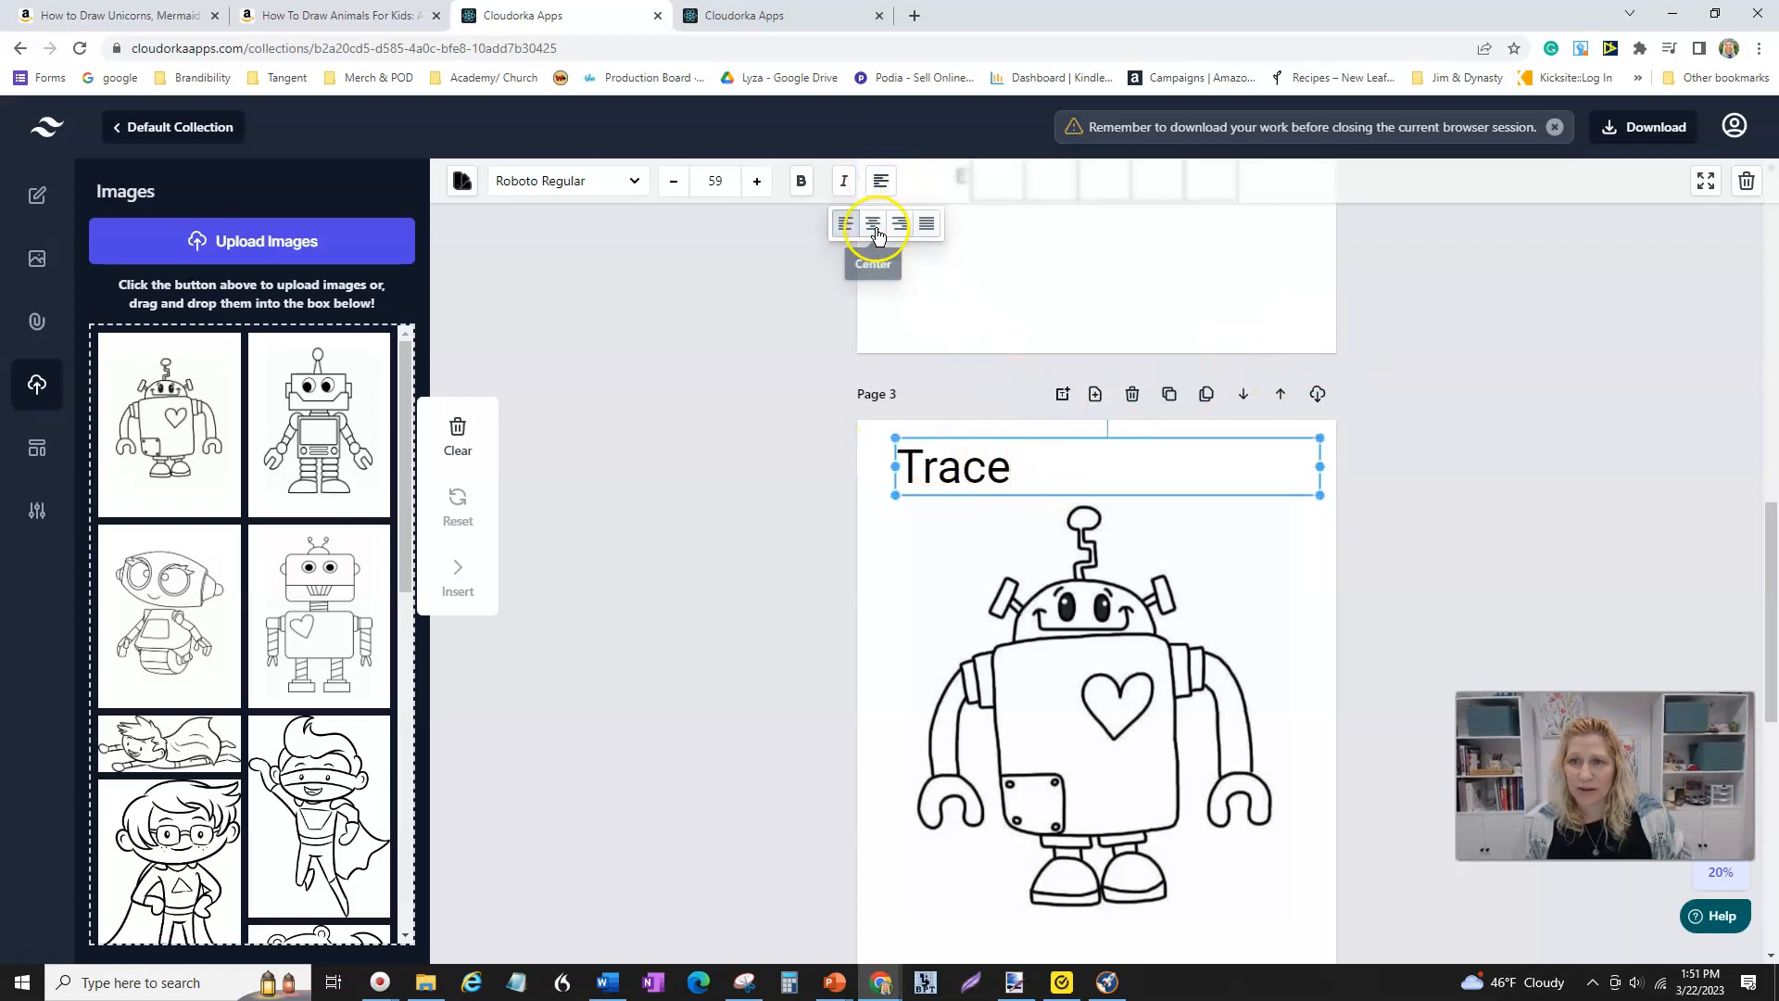
click(874, 225)
click(1175, 484)
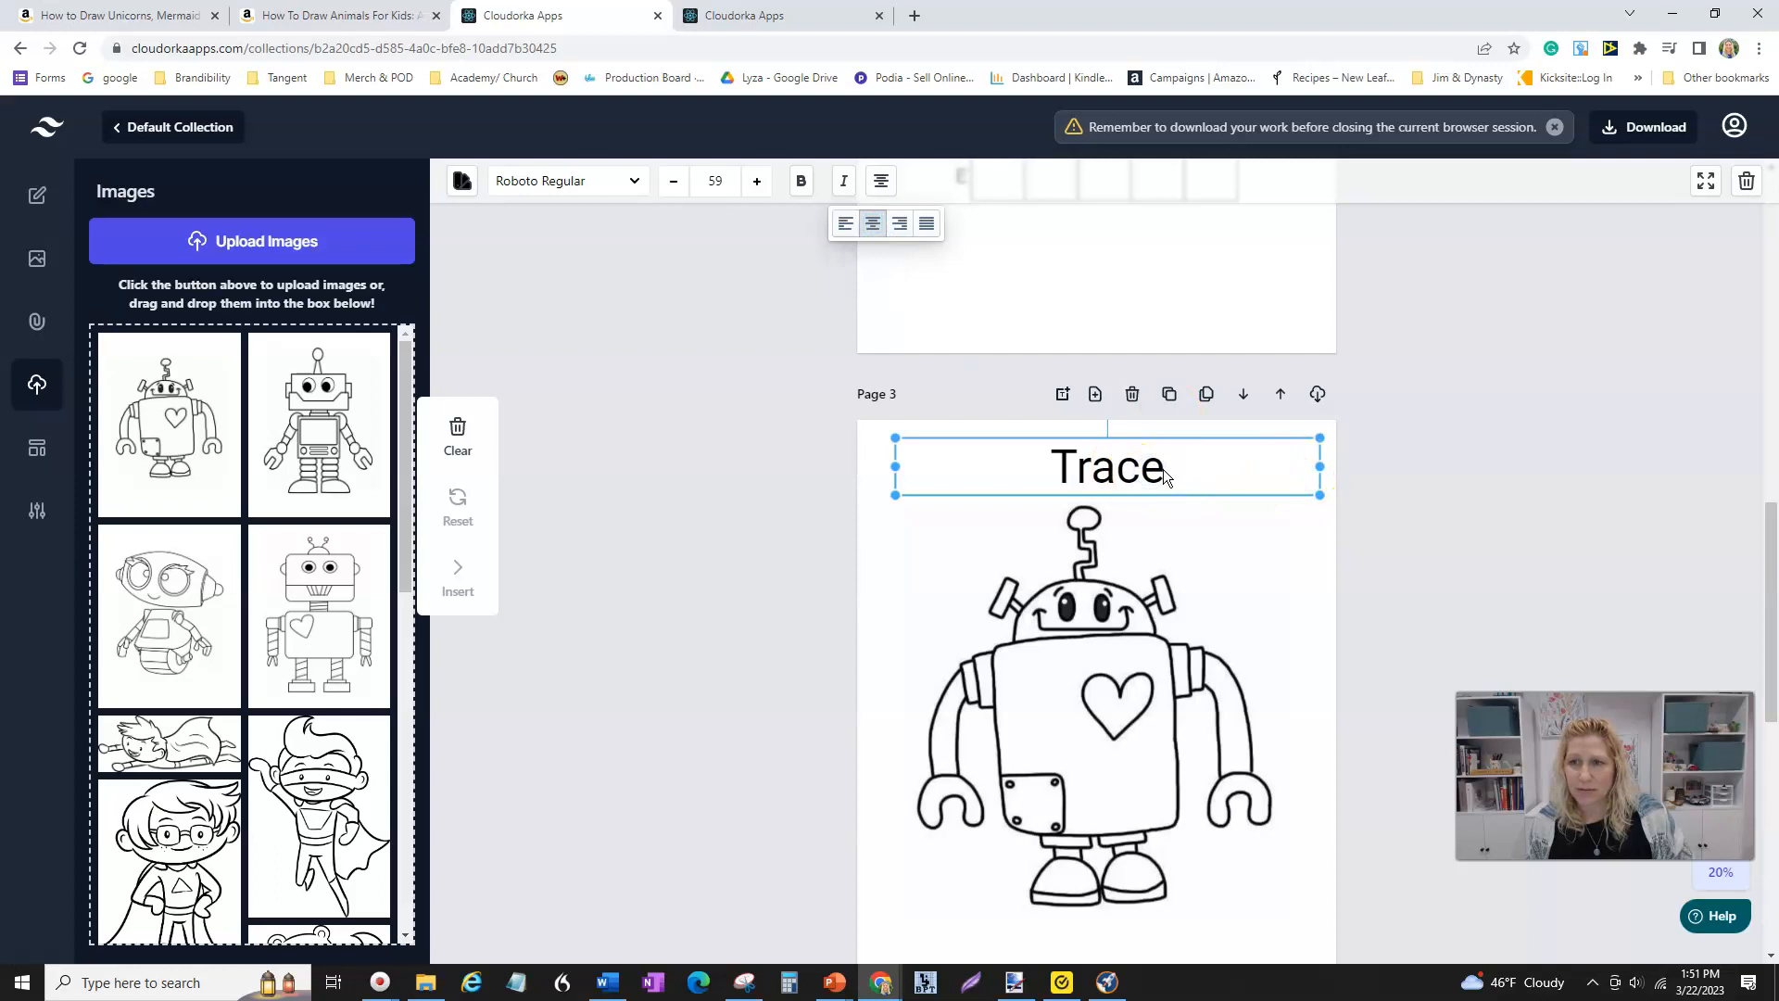
click(786, 509)
double_click(1113, 475)
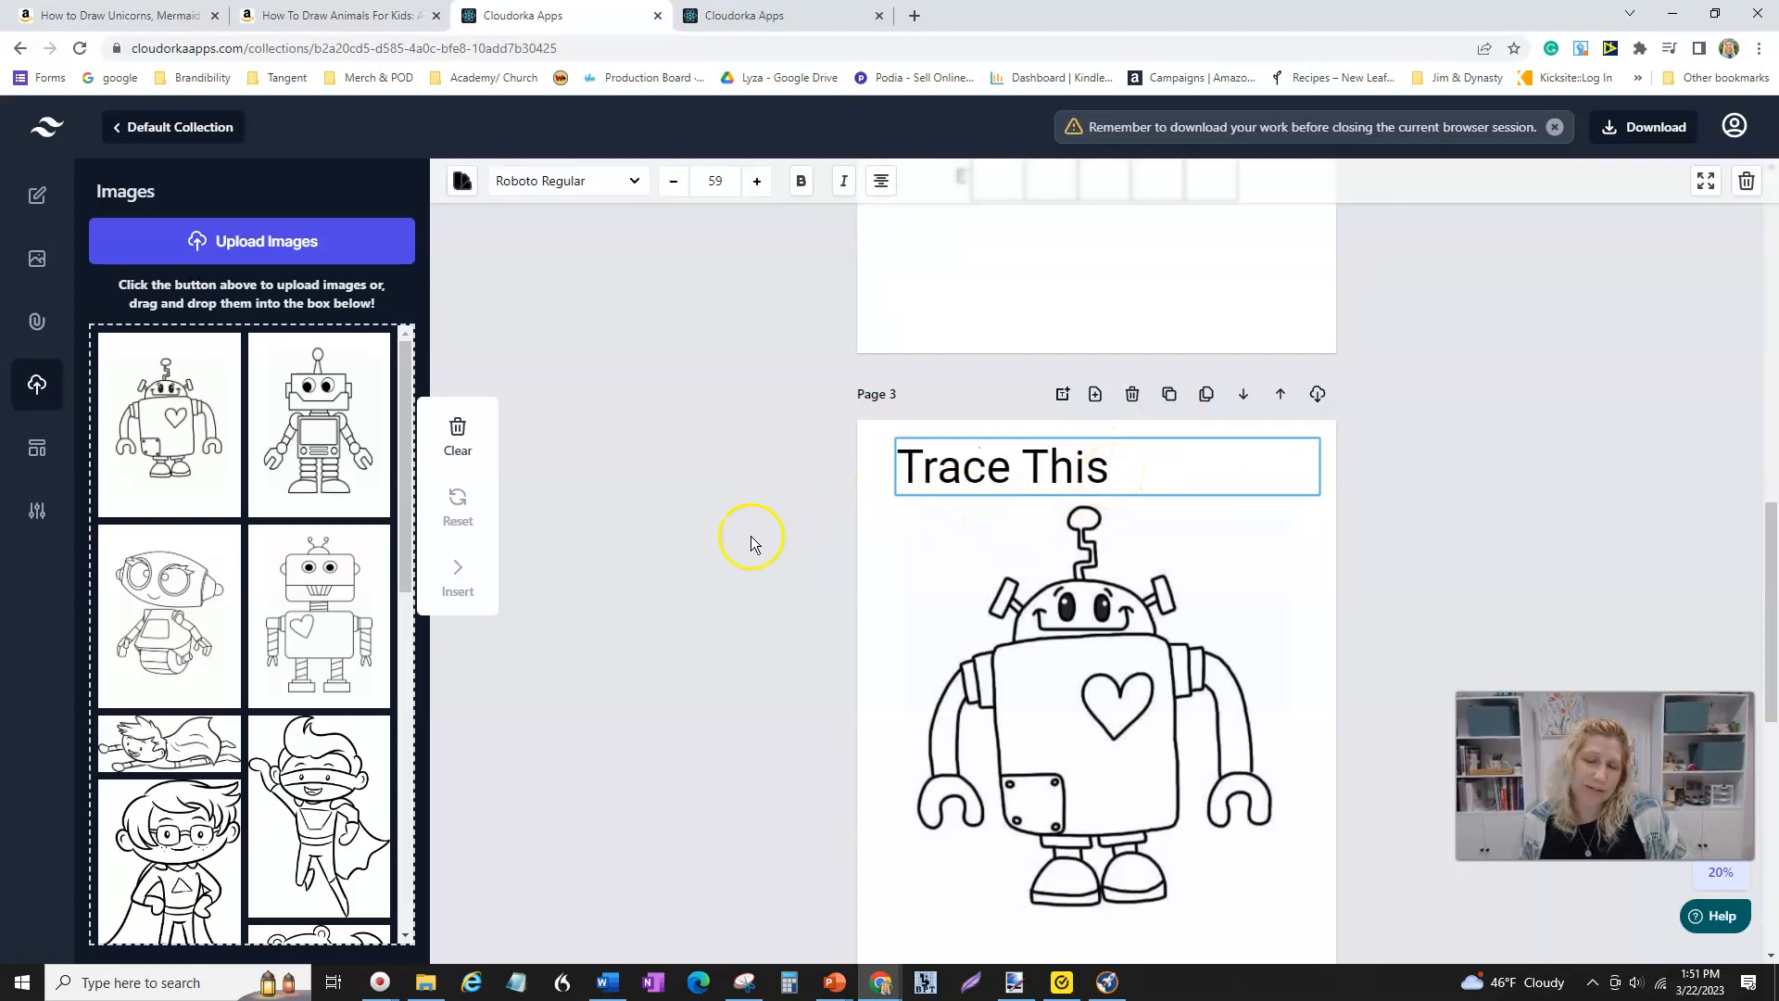
click(912, 520)
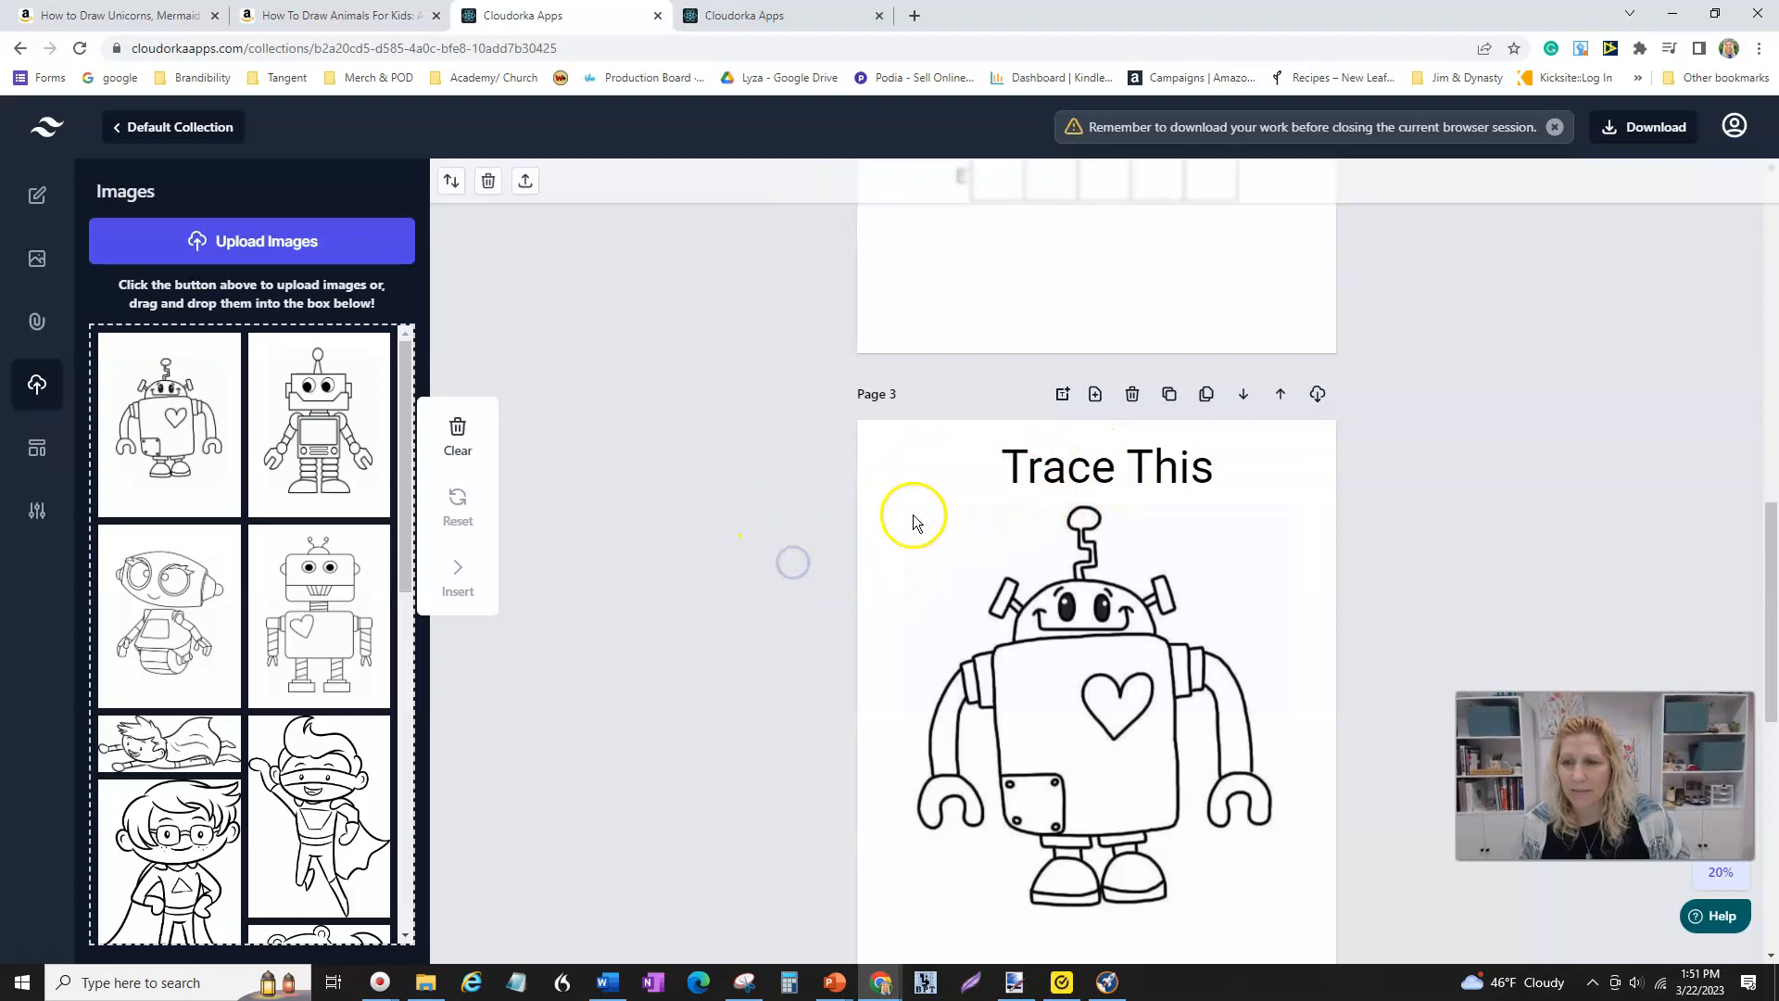
- Enlarge and reposition the robot image on Page 3 so it sits centred below the Trace This heading
scroll(1171, 708, down, 1)
drag(1171, 709, 1121, 648)
drag(864, 382, 966, 553)
drag(1171, 665, 1099, 588)
scroll(1153, 603, up, 1)
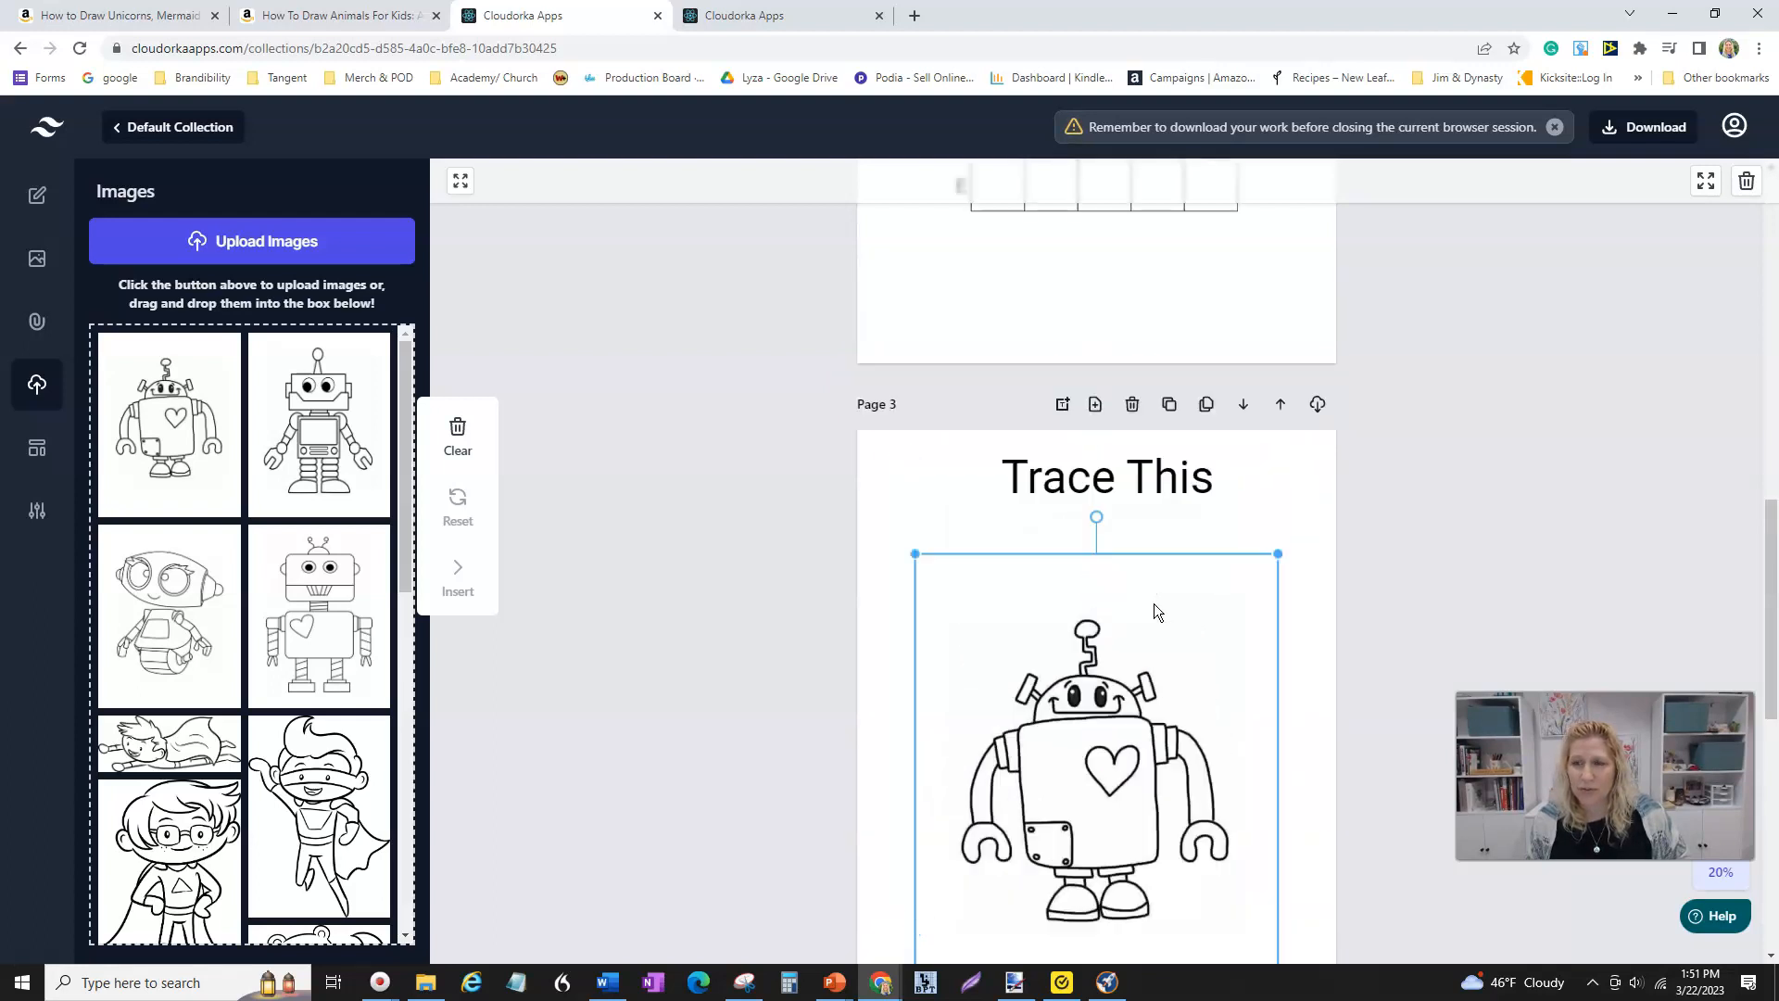
- Open the Image In Grid settings of the Page 1 robot grid and scroll through its options
scroll(1154, 603, up, 15)
right_click(1172, 665)
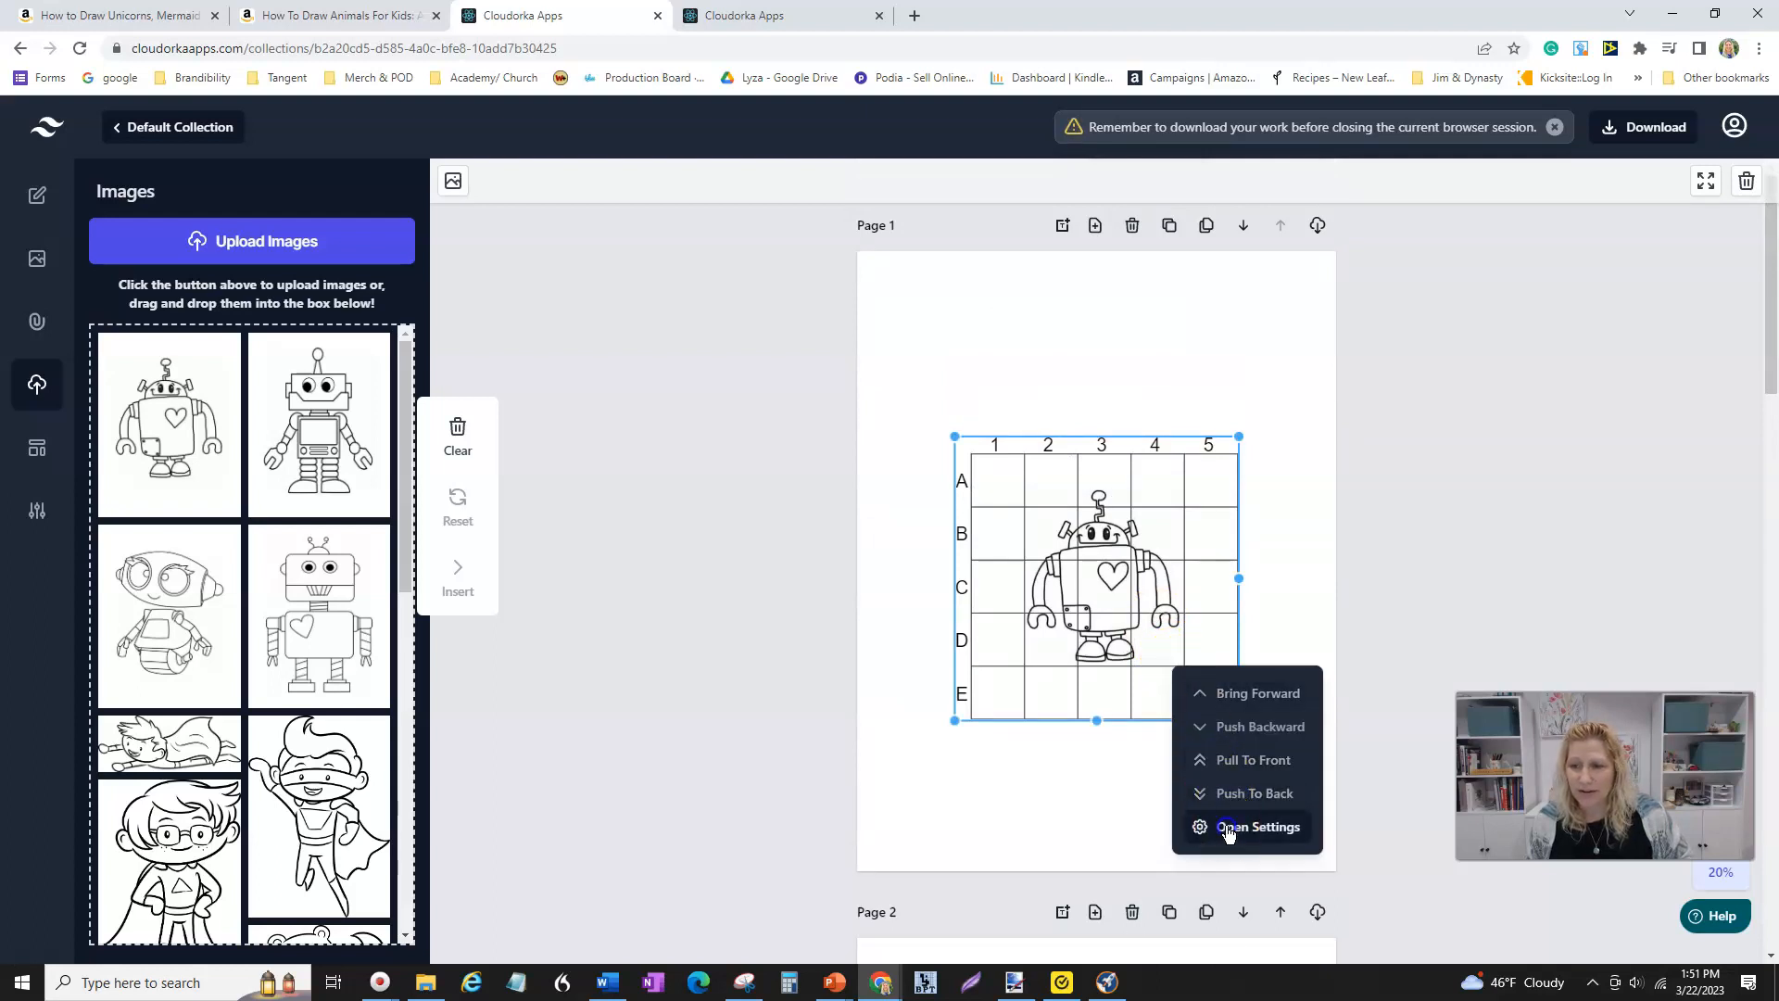
click(1228, 827)
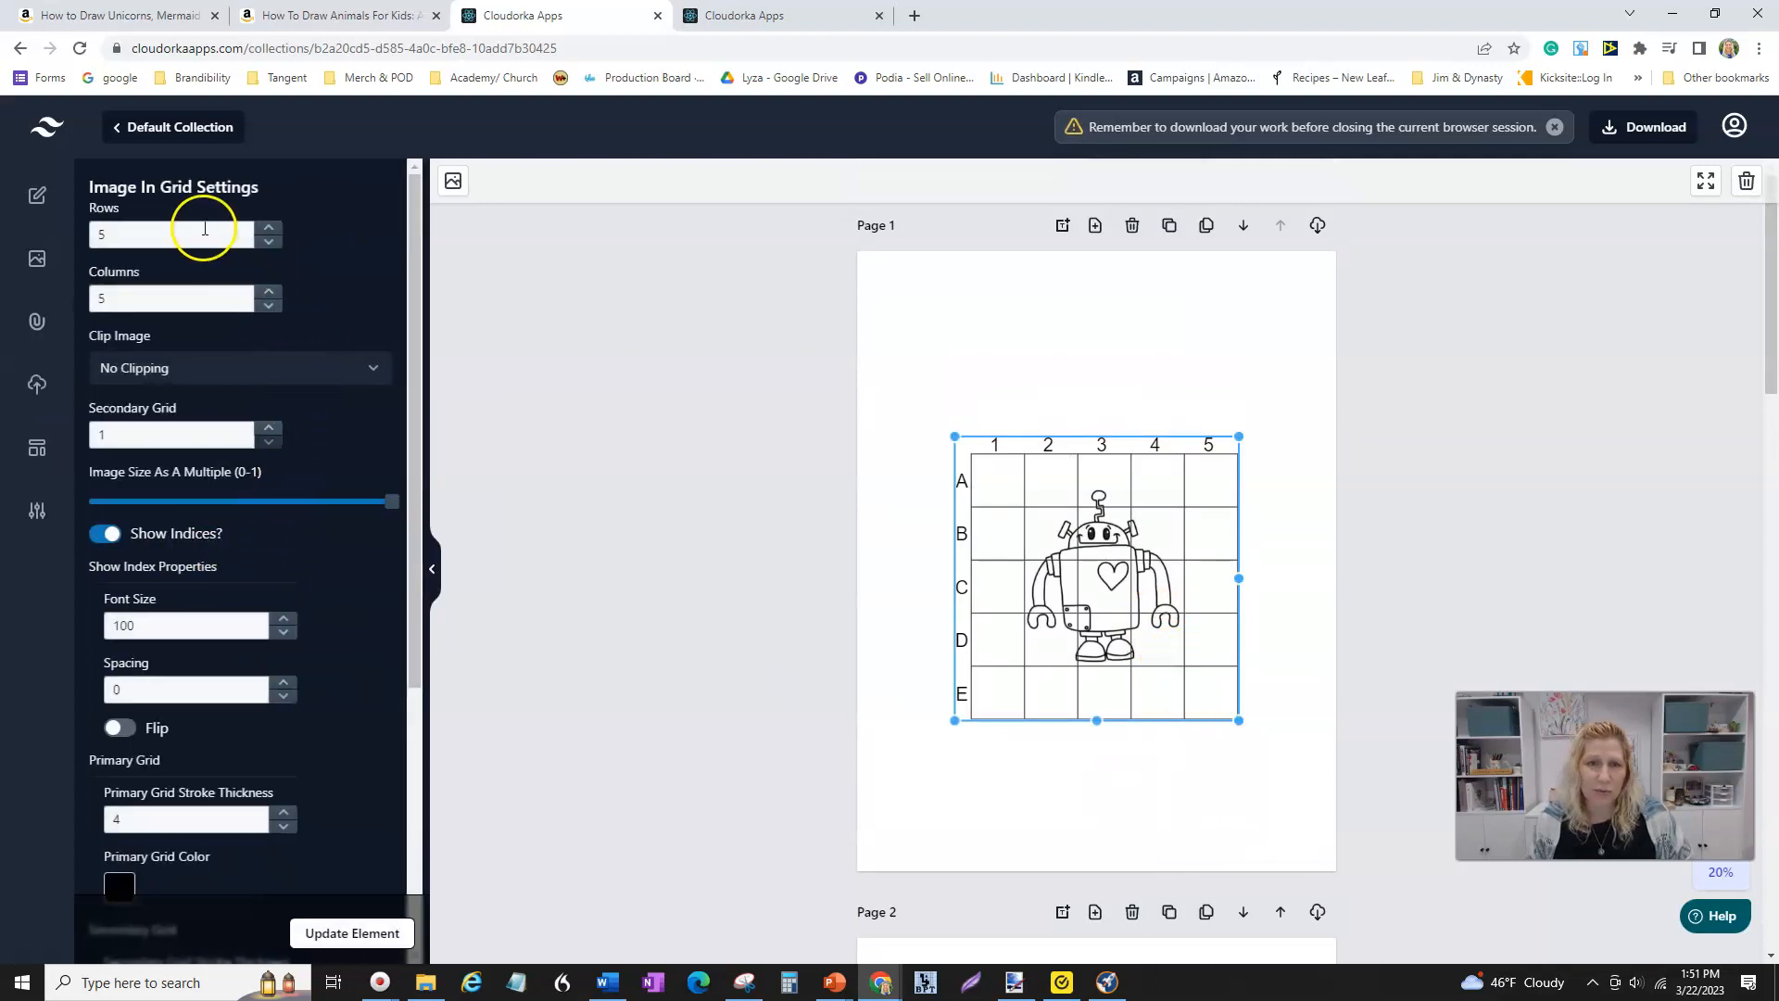
scroll(206, 582, down, 1)
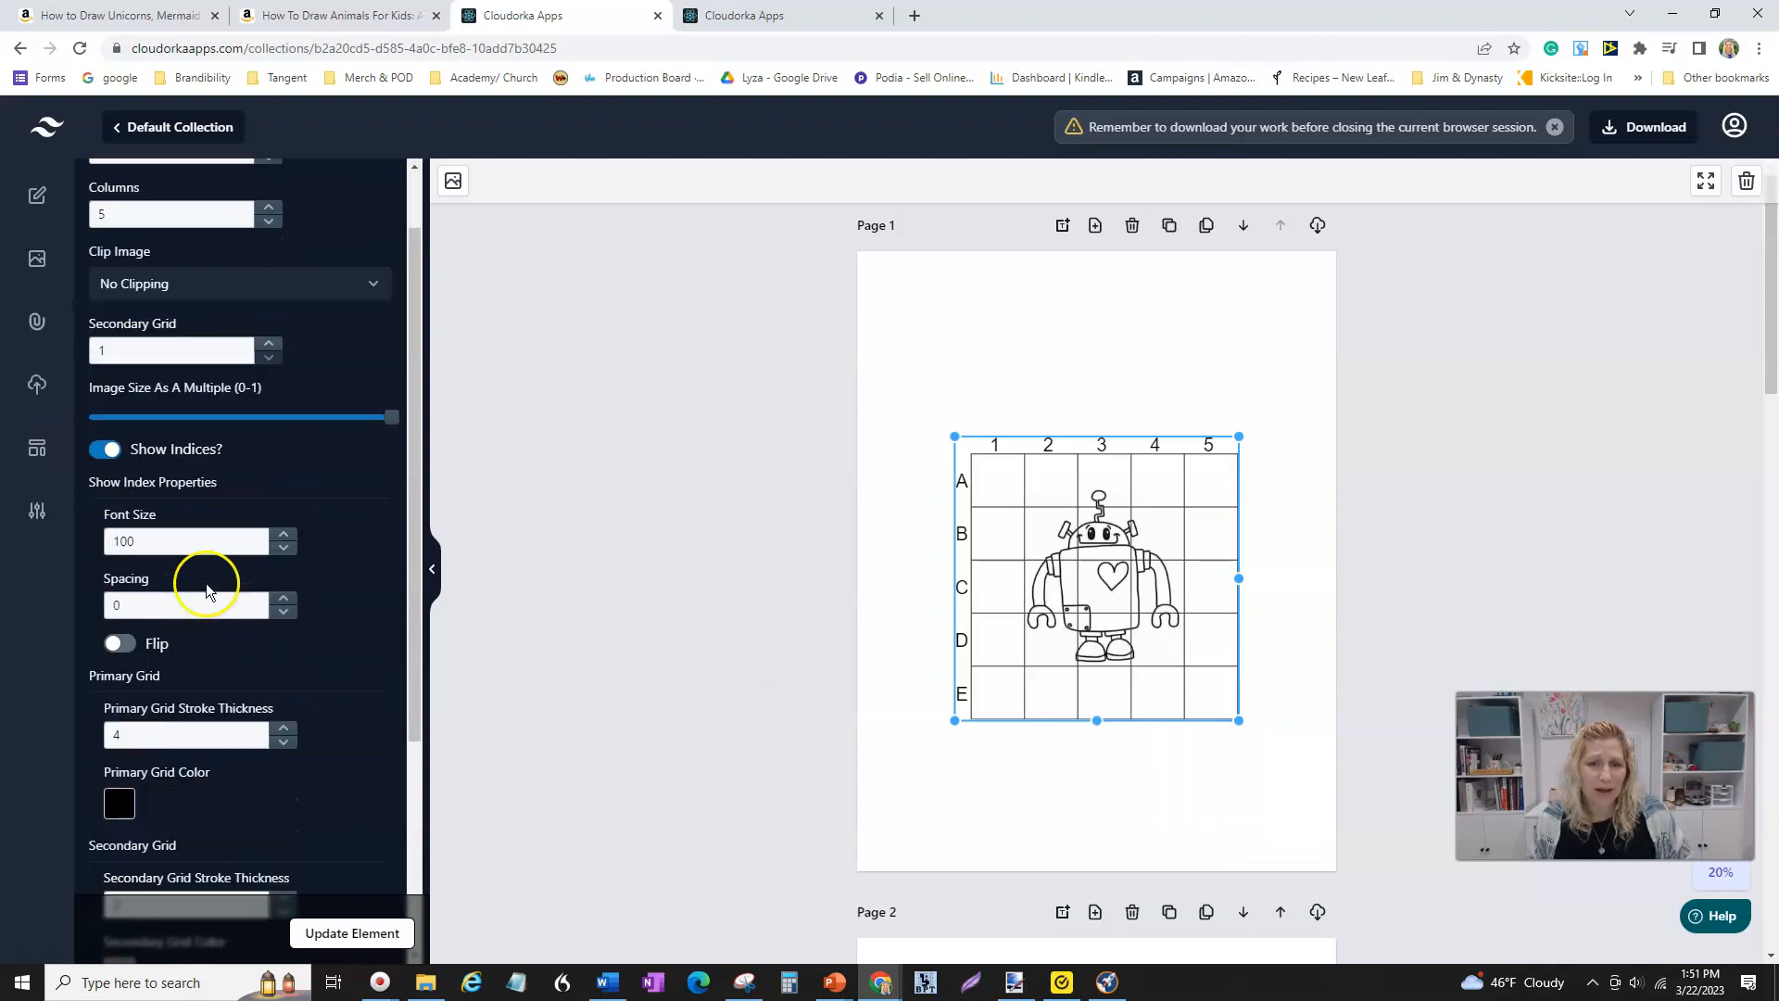
scroll(205, 582, down, 2)
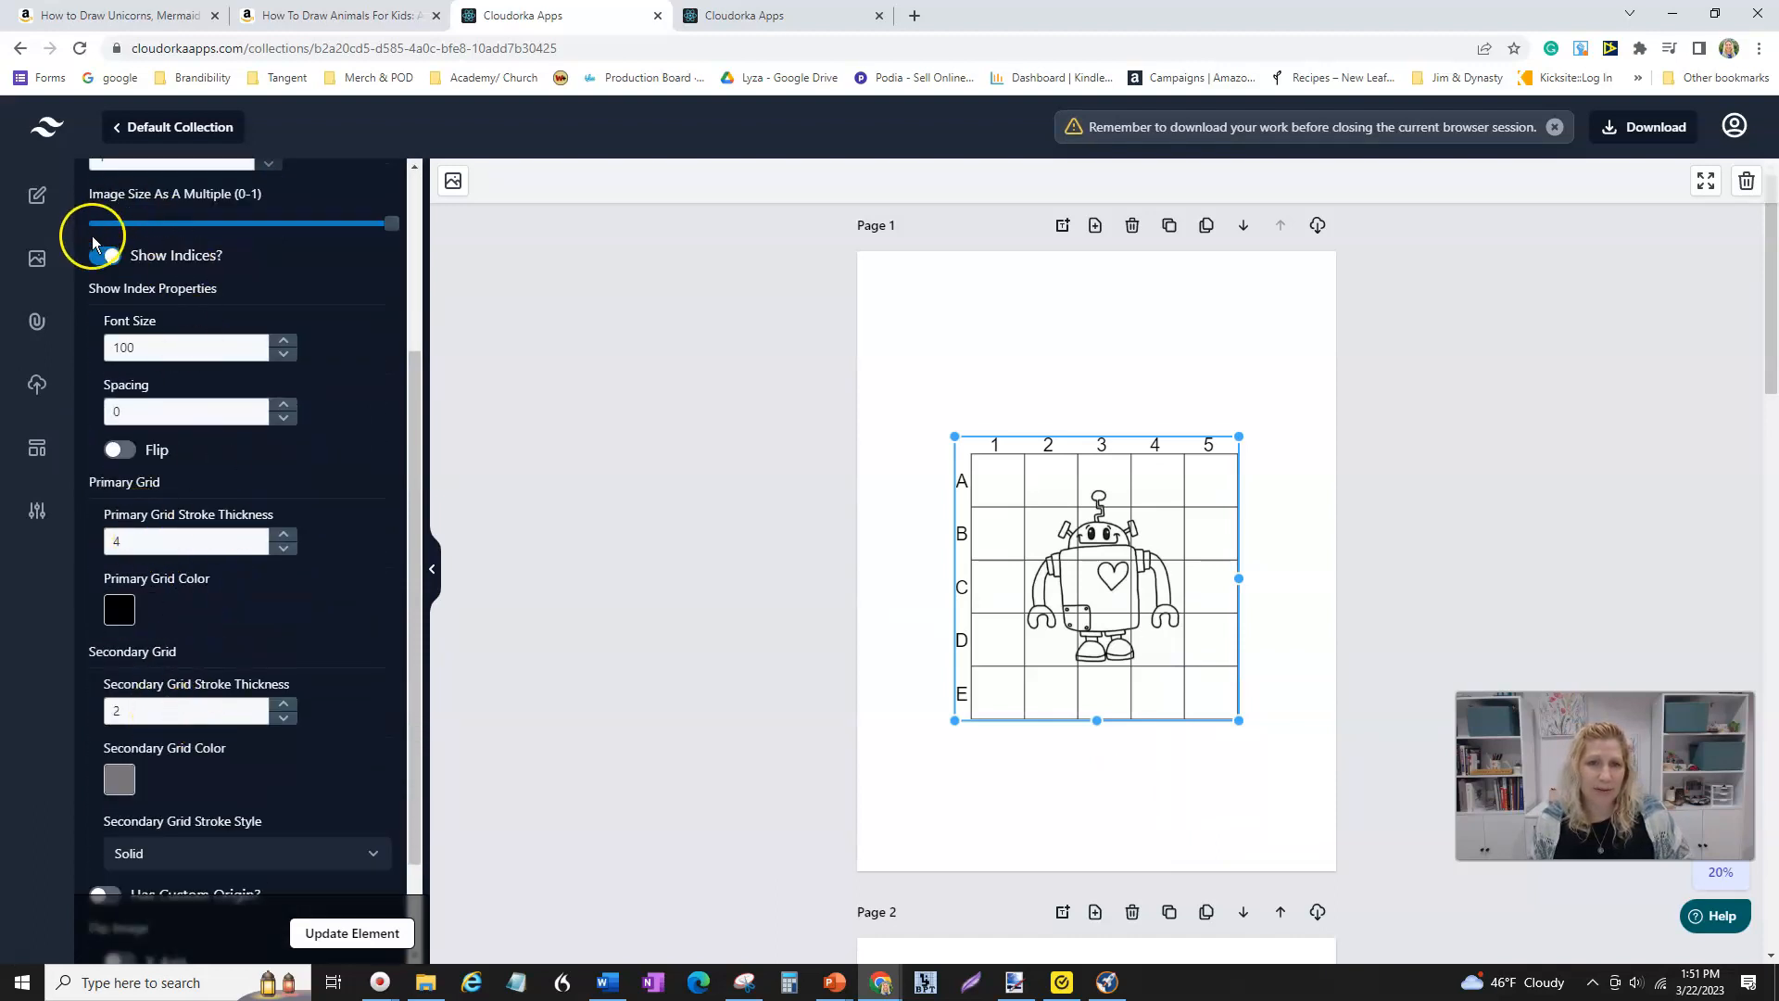
scroll(247, 711, down, 1)
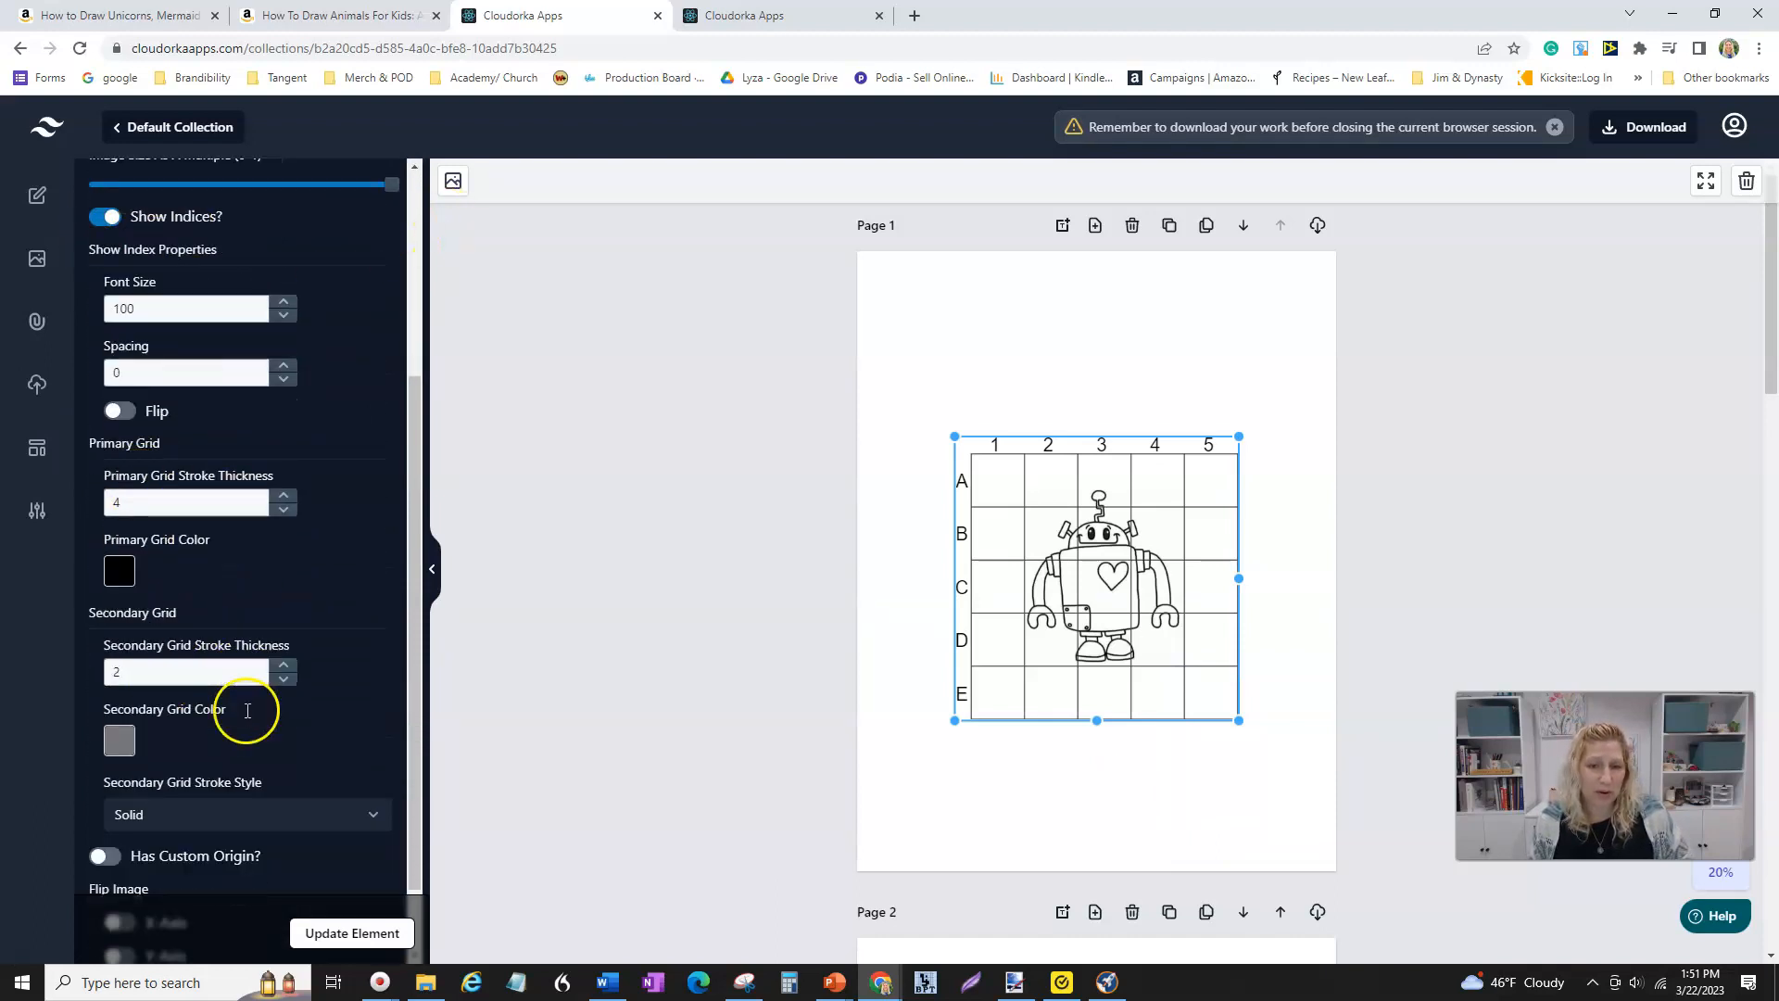
scroll(247, 711, down, 1)
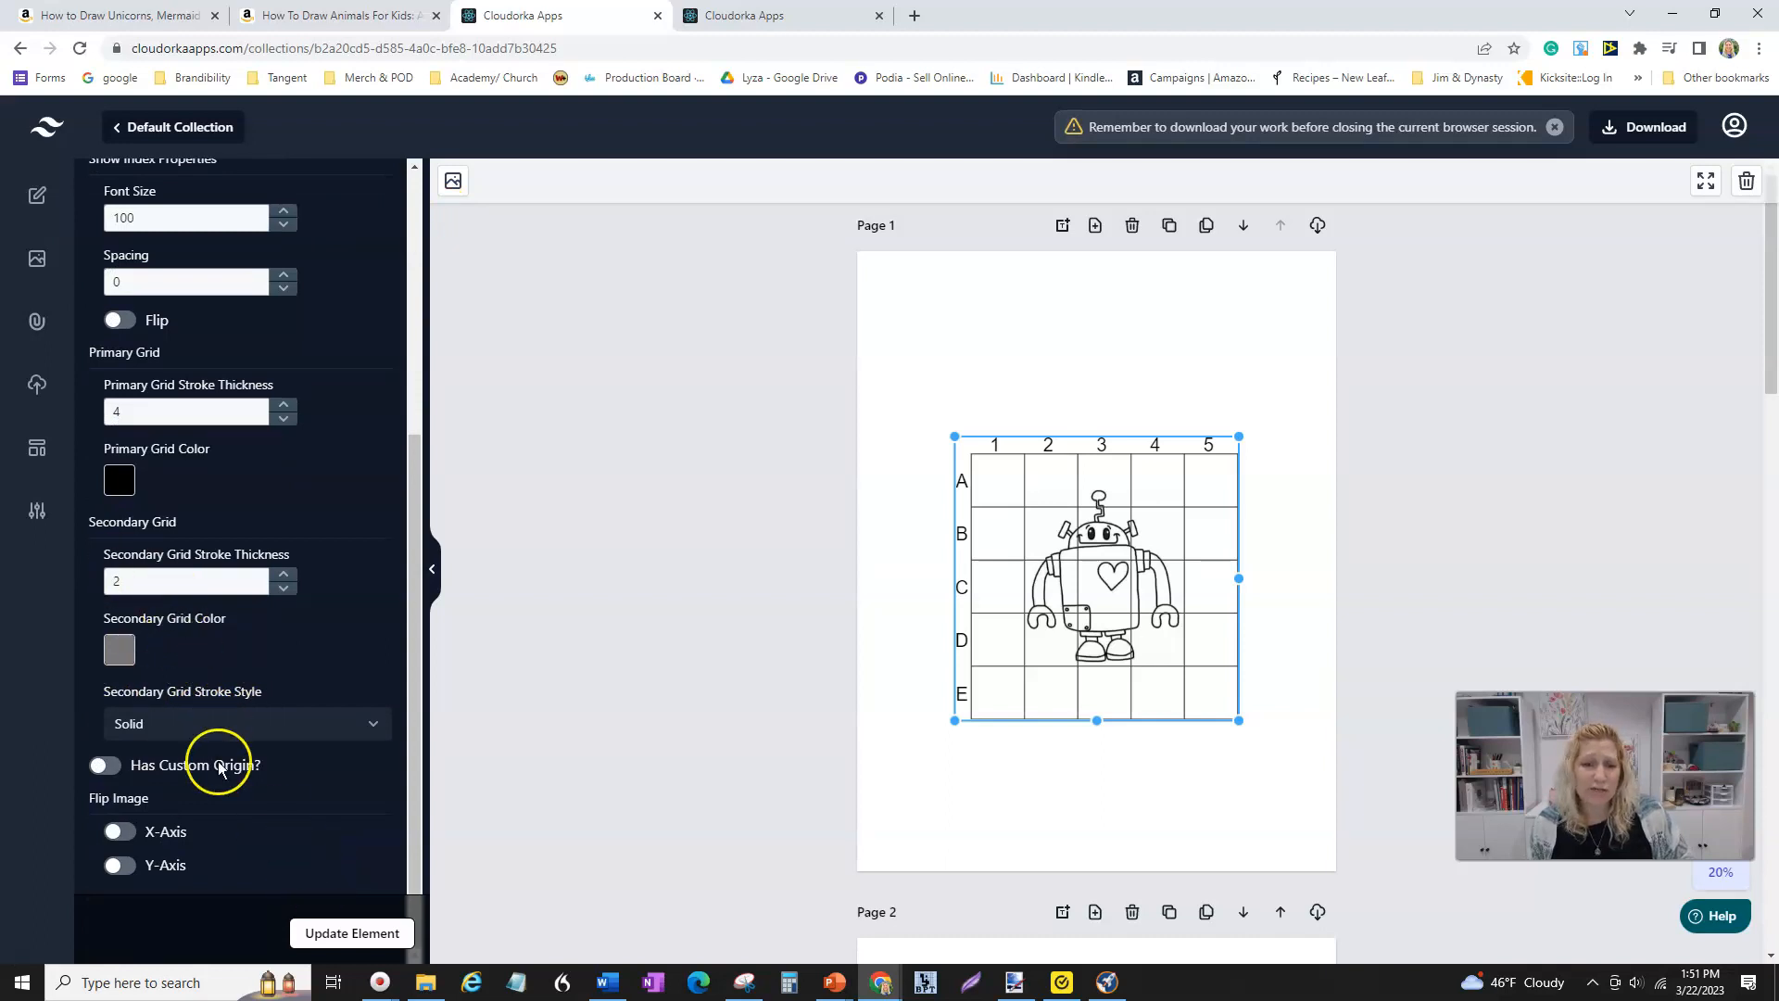
scroll(261, 654, up, 5)
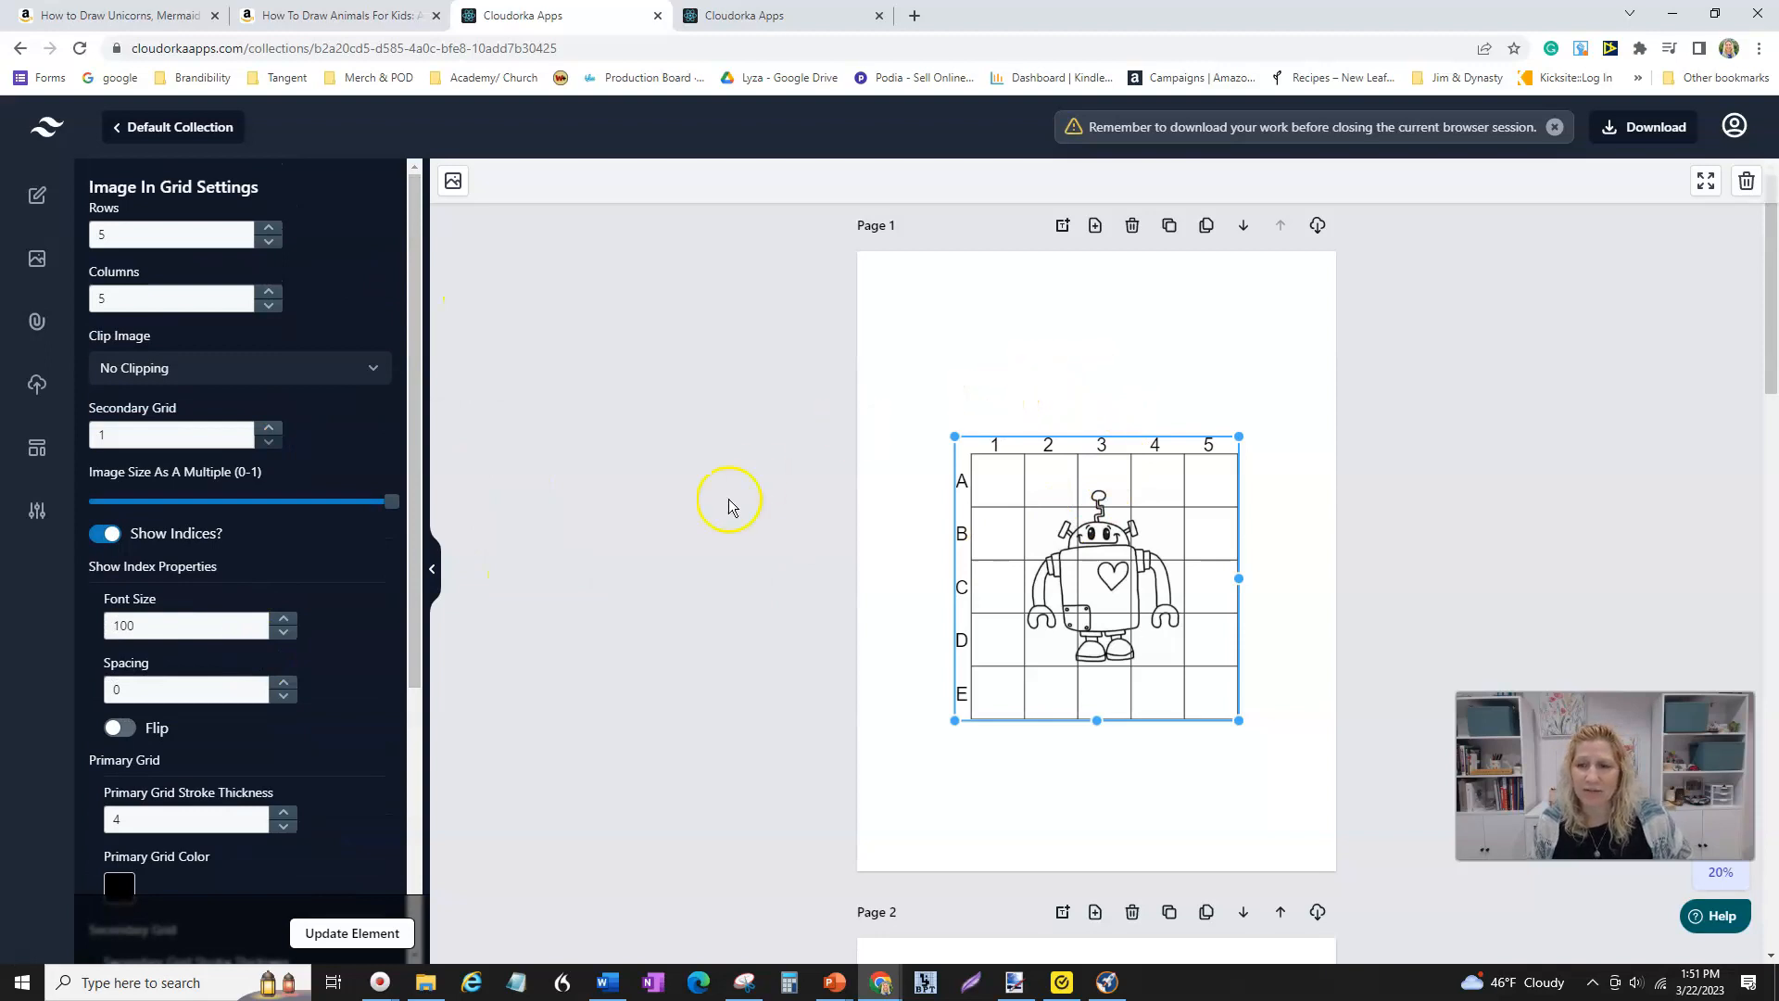
- Scroll through the pages to review the indexed grid, blank grid and Trace This pages
scroll(1082, 600, down, 7)
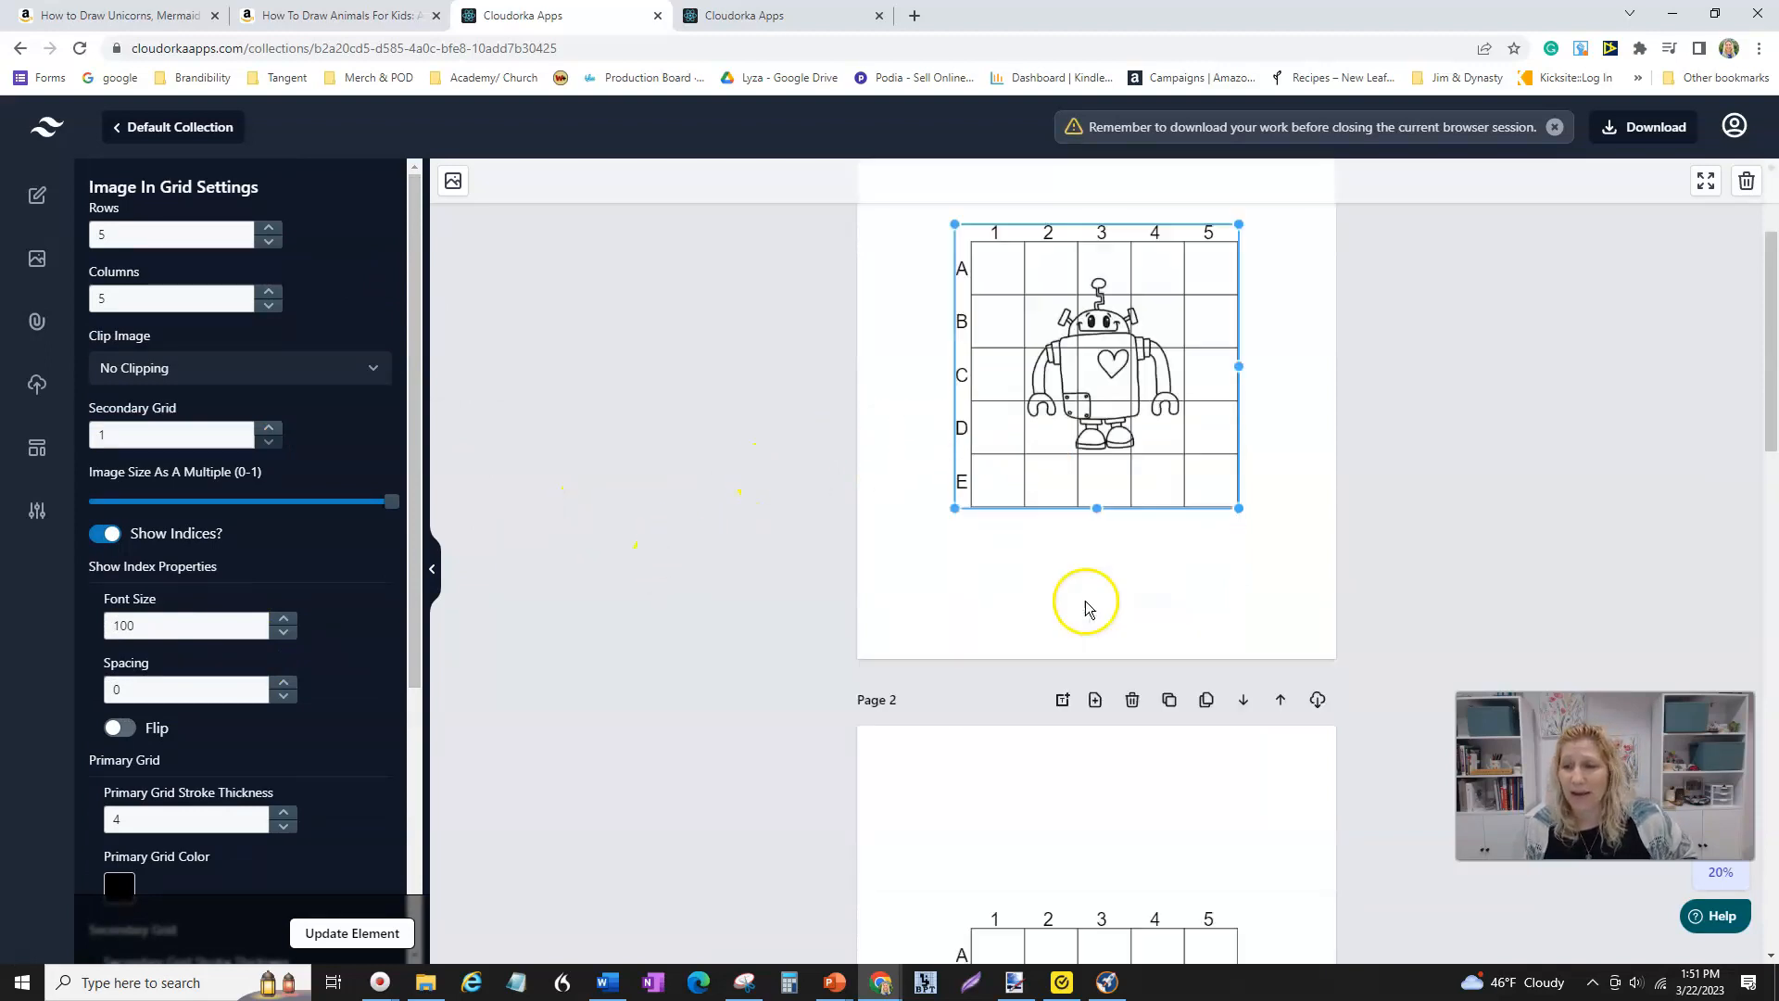
scroll(1088, 608, down, 7)
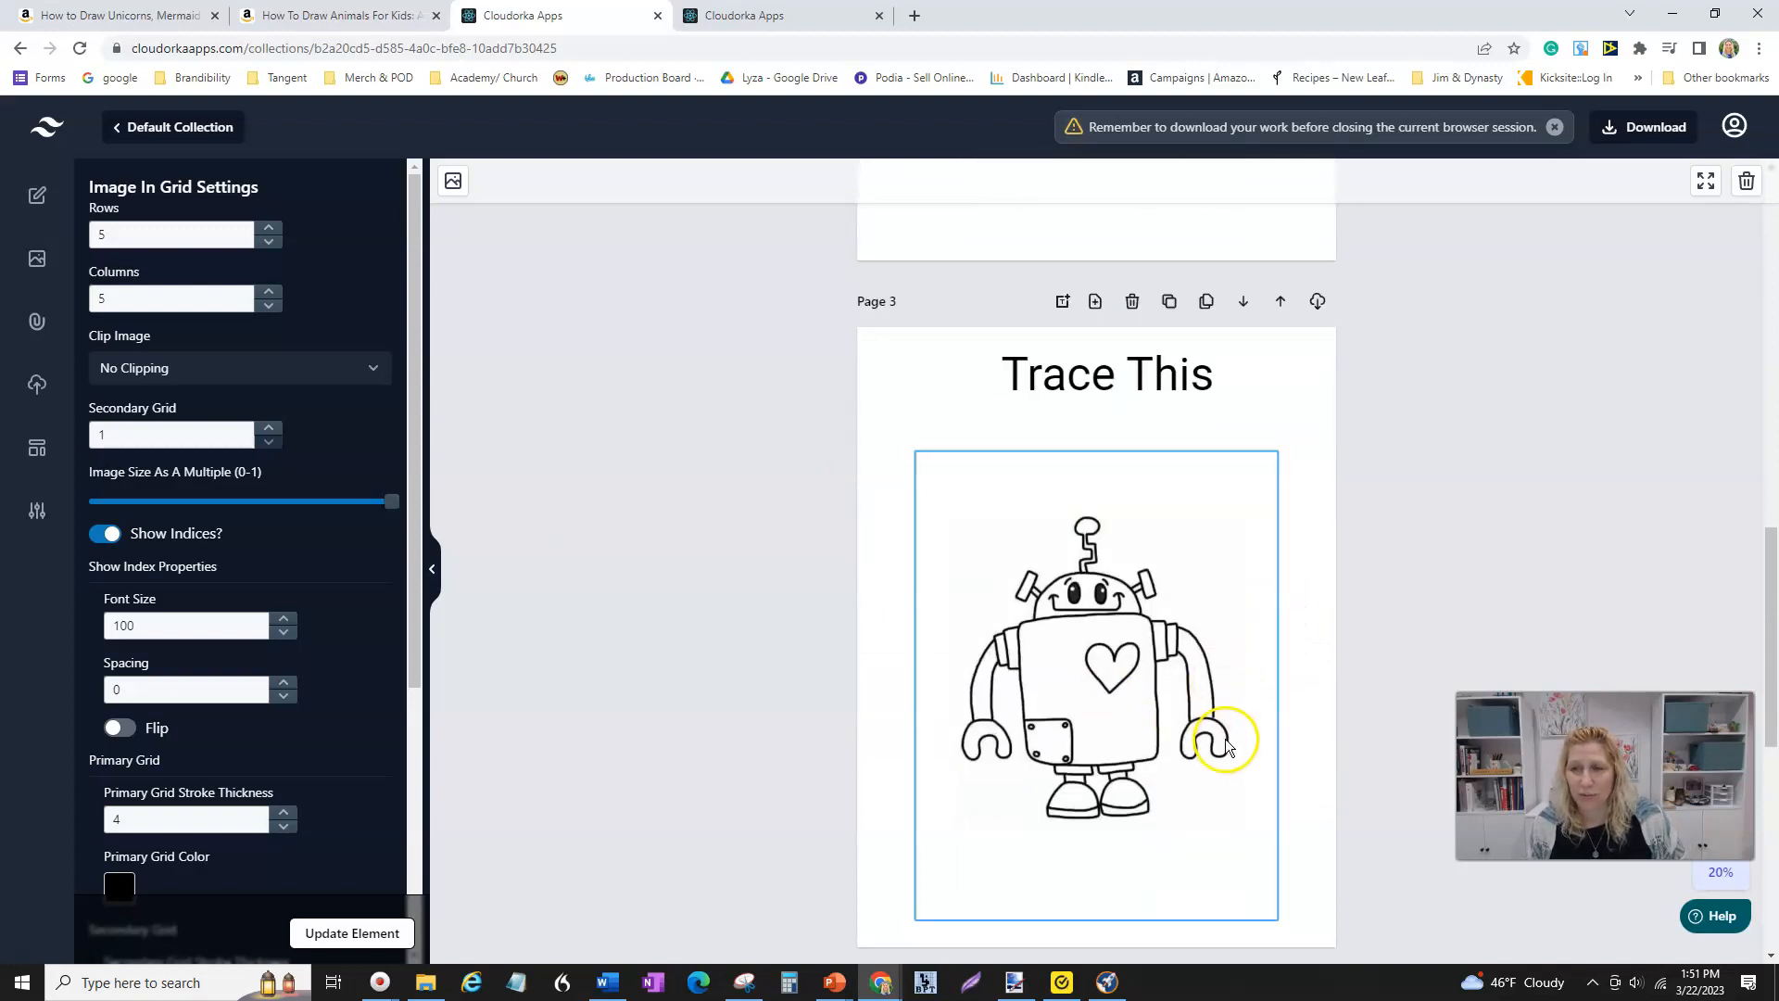
scroll(1223, 732, up, 5)
scroll(1223, 726, up, 9)
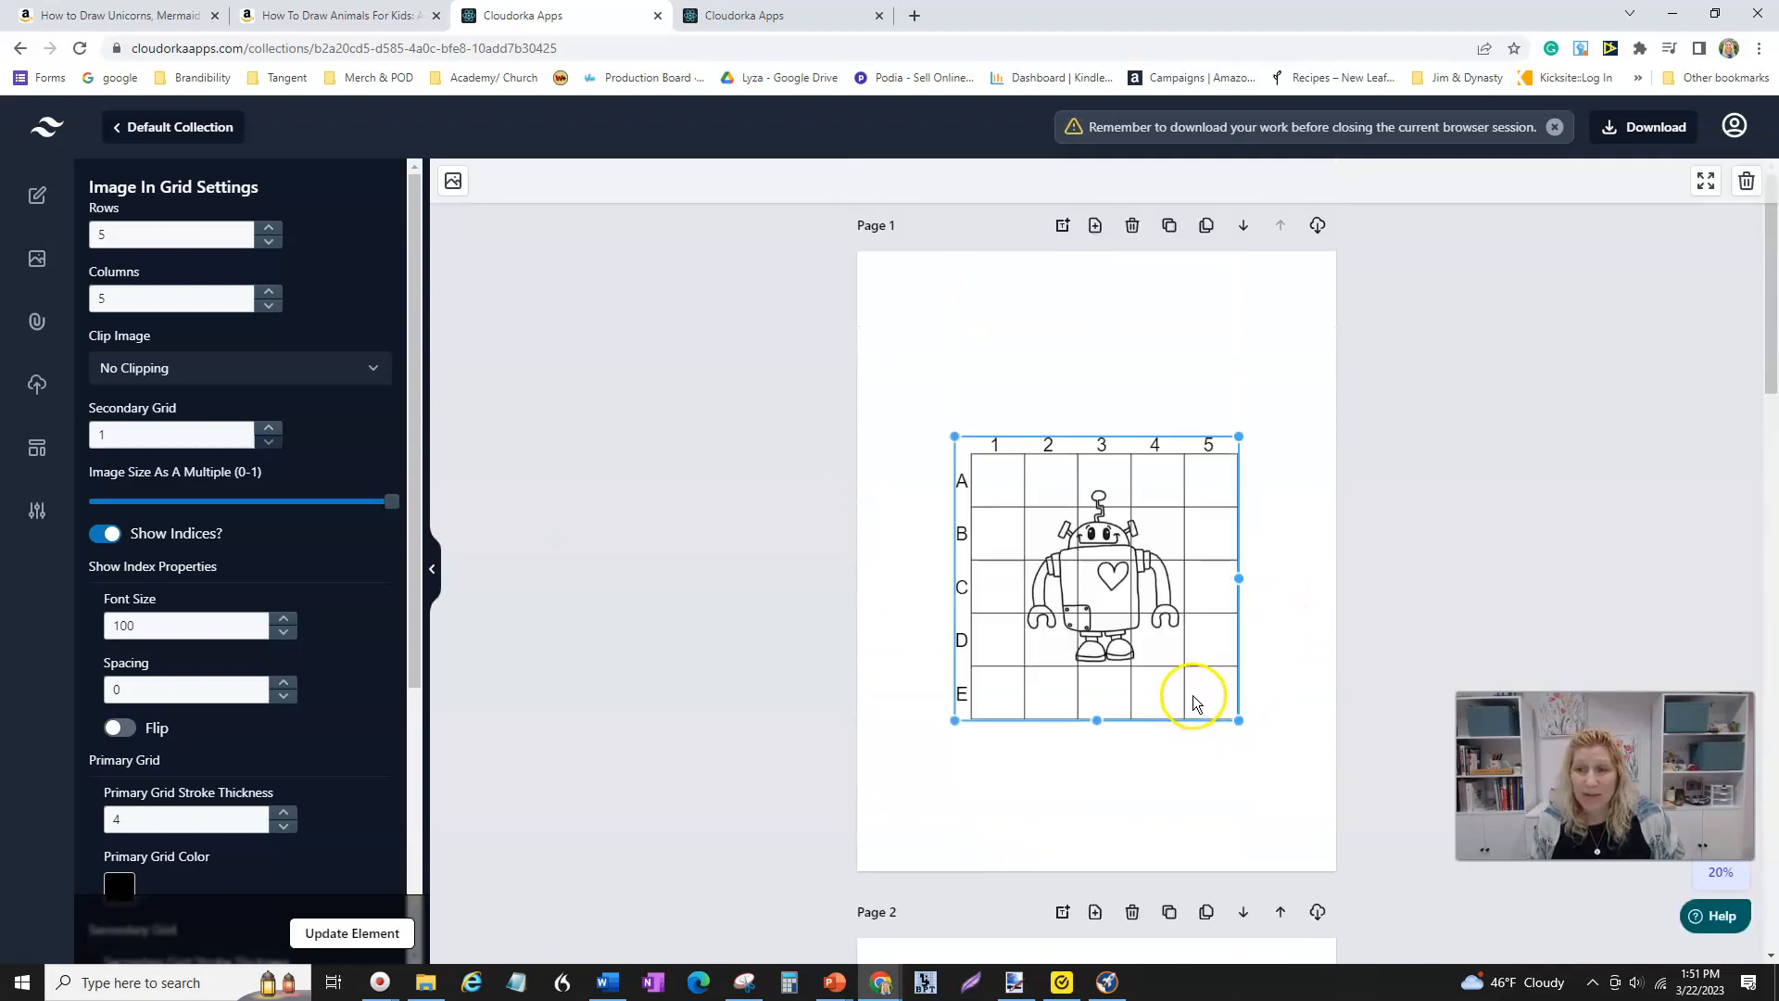
scroll(1192, 698, down, 7)
scroll(1192, 714, down, 11)
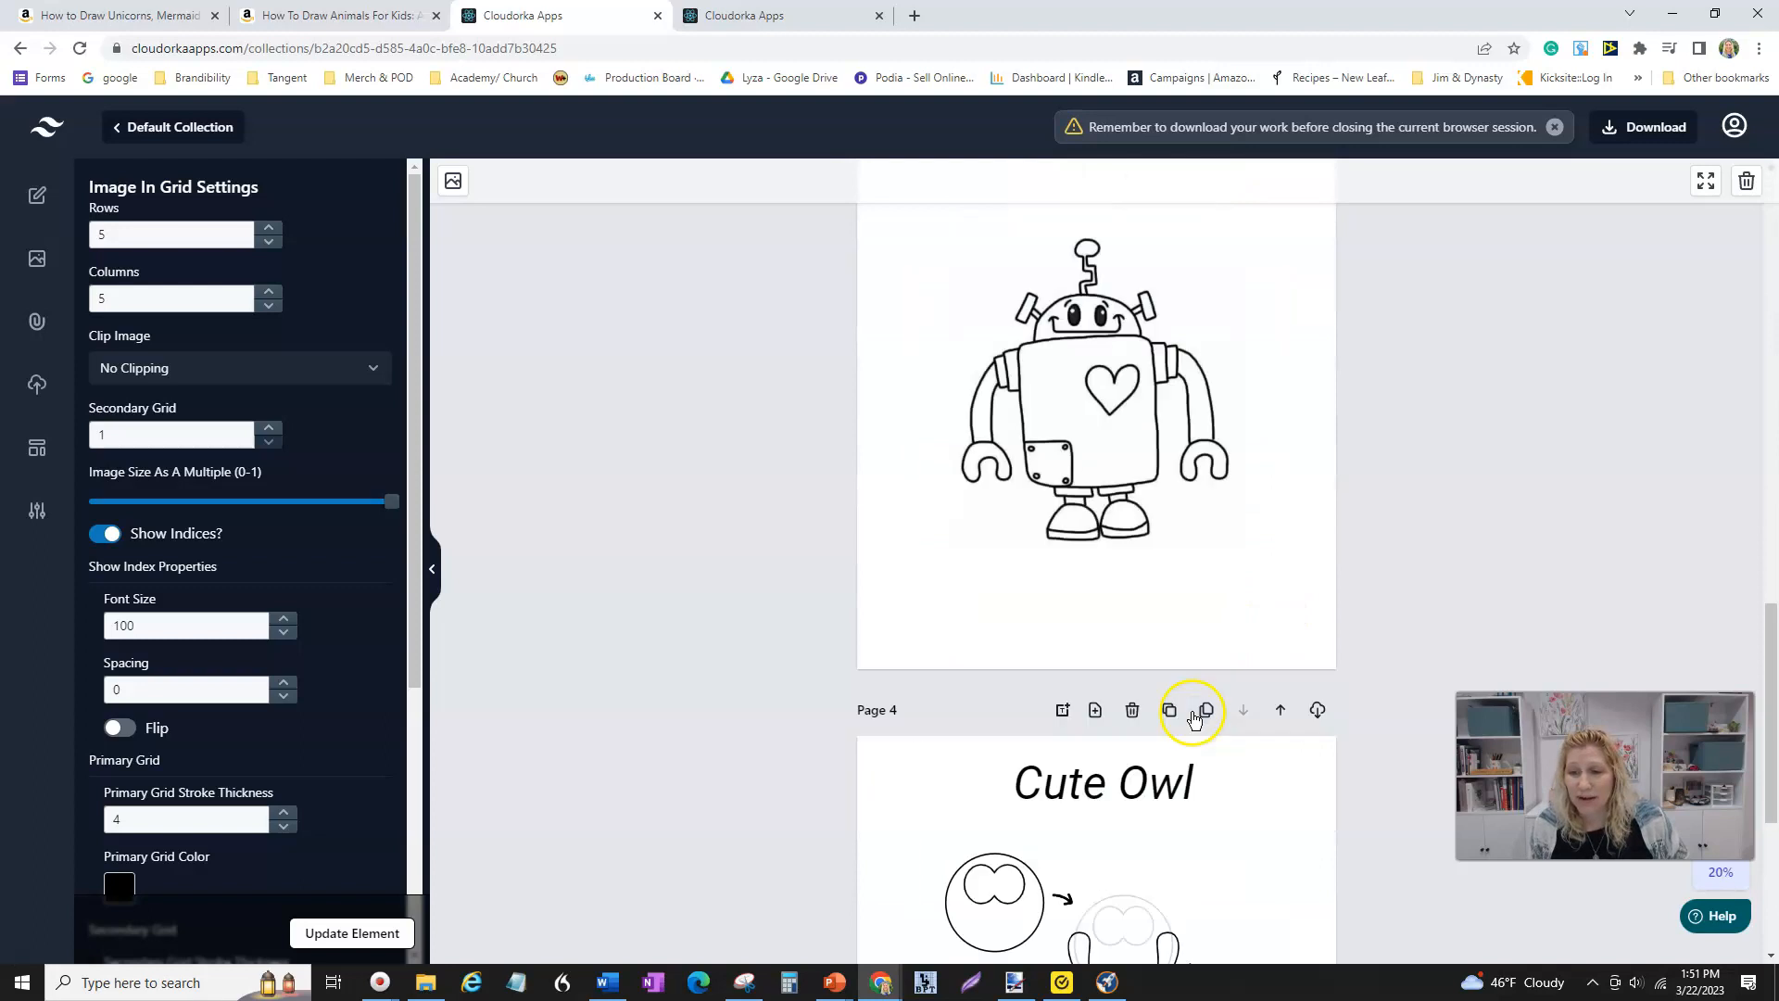
scroll(1191, 718, up, 2)
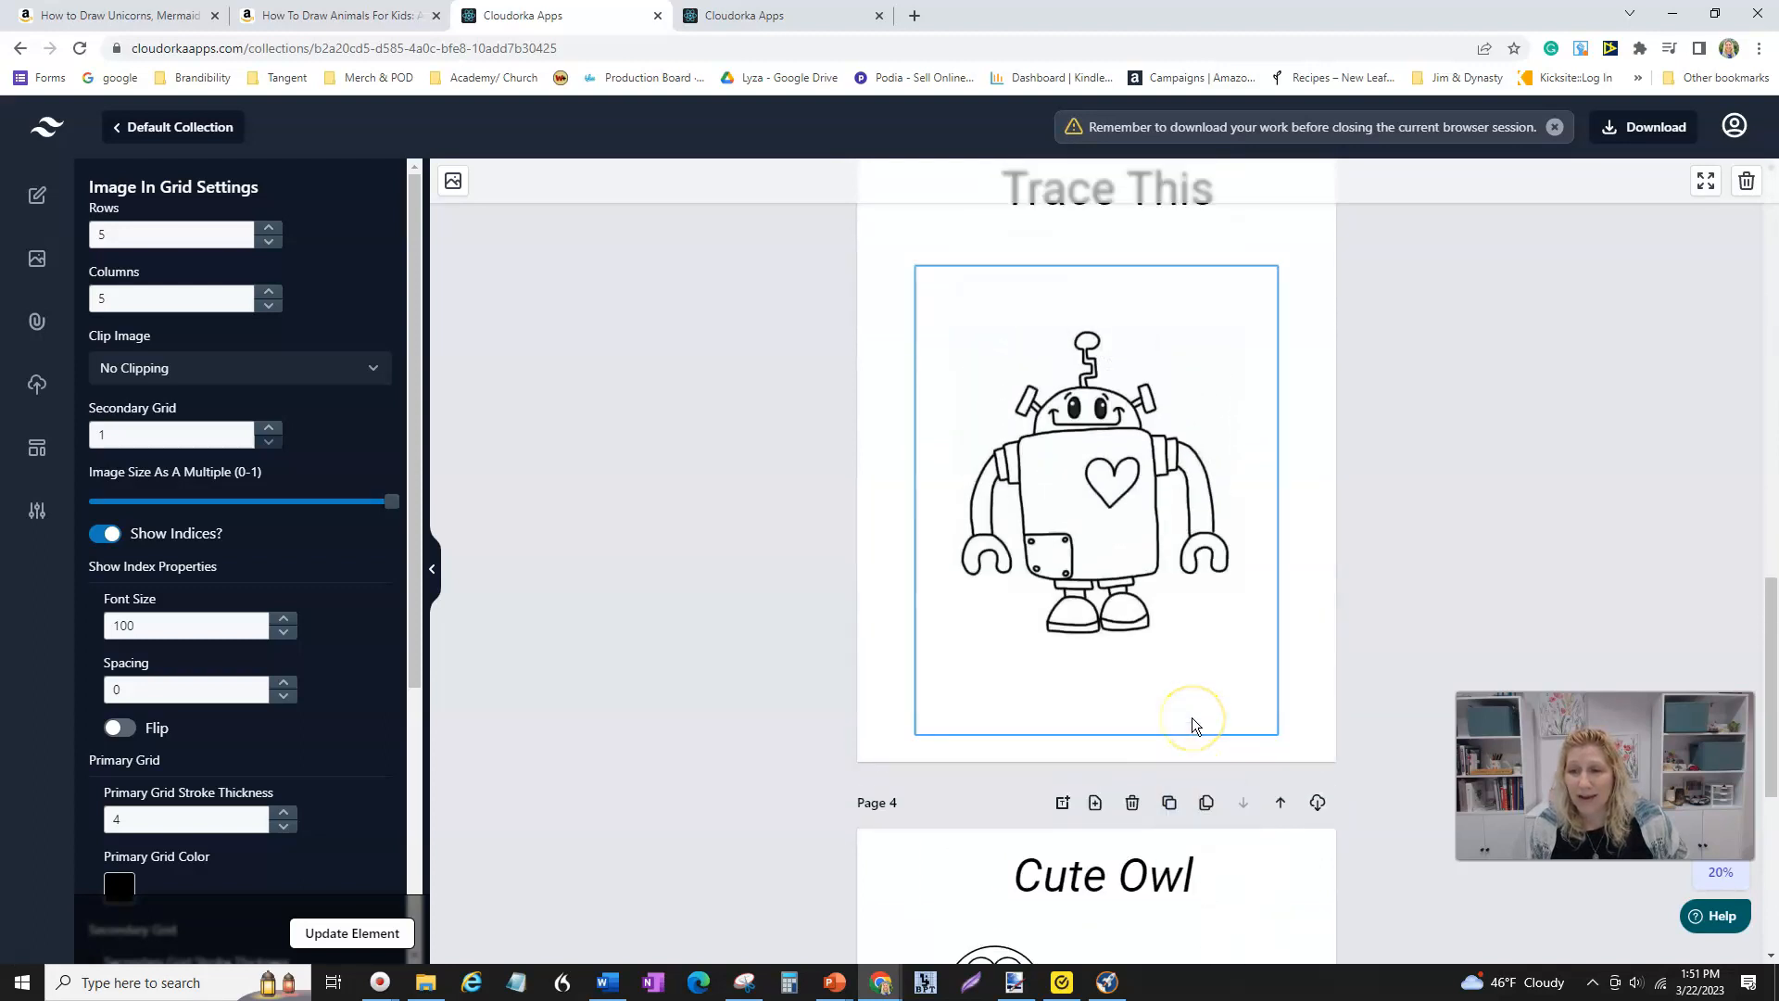
scroll(1137, 736, up, 1)
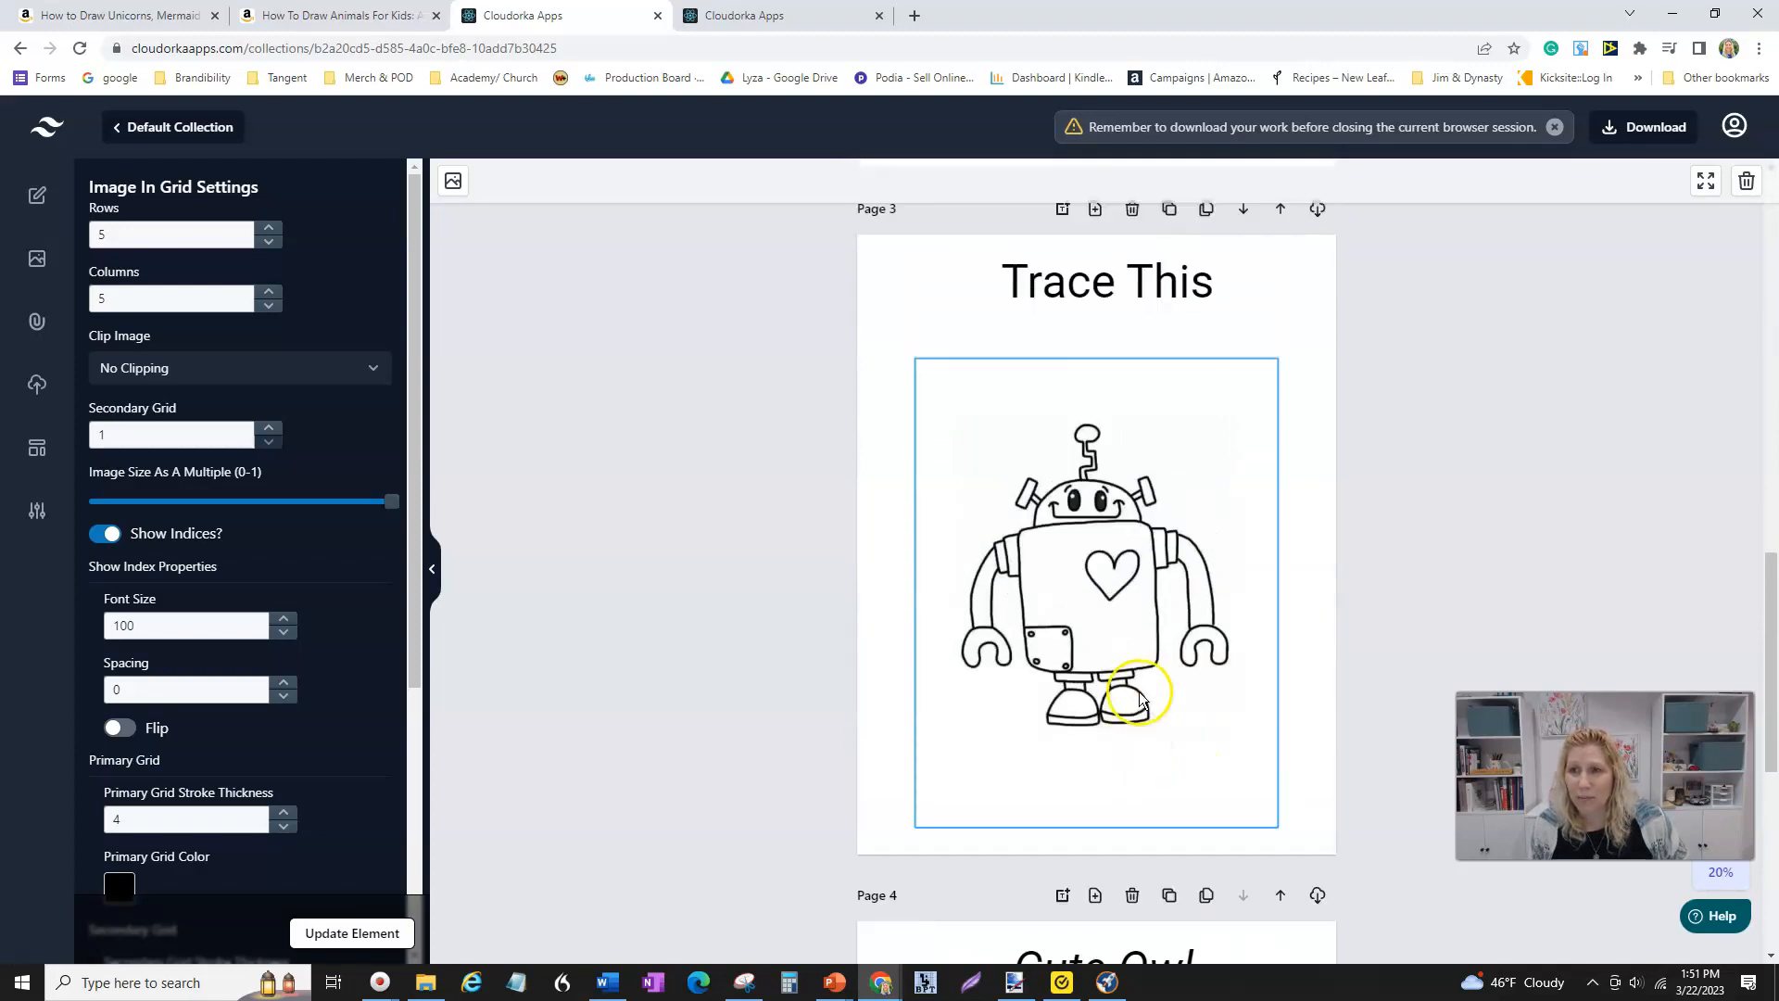
click(1121, 828)
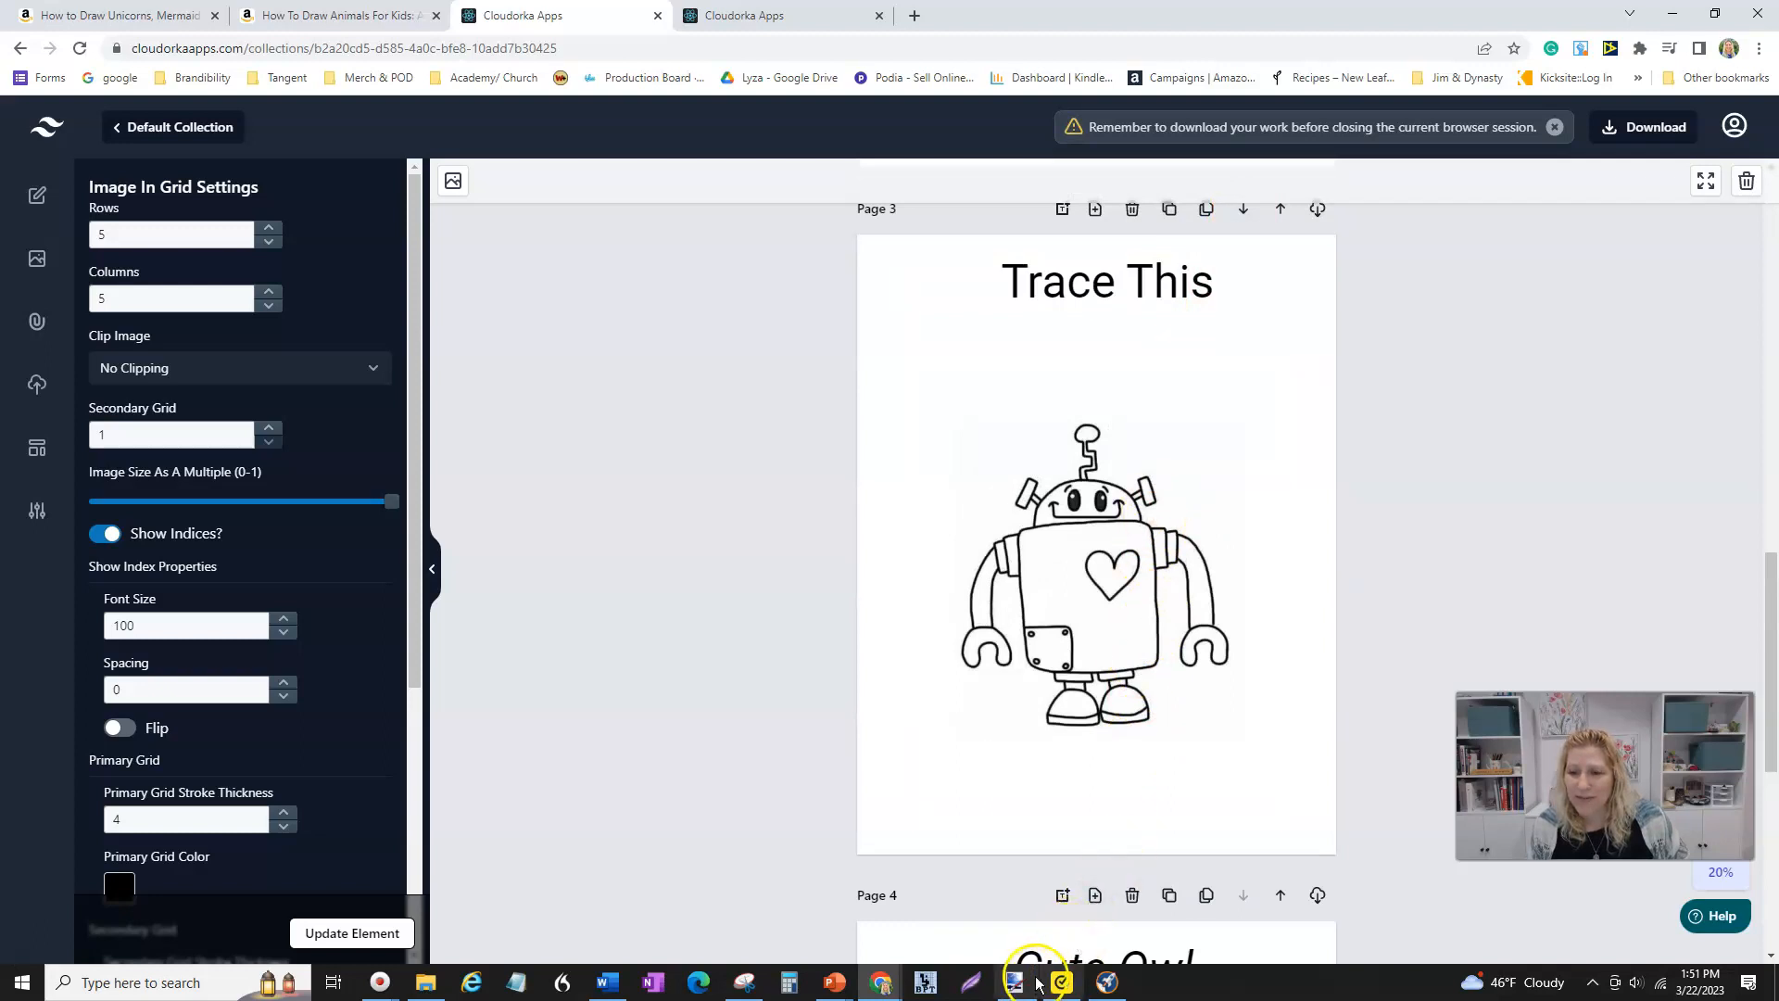
scroll(1154, 310, up, 1)
scroll(1126, 356, up, 1)
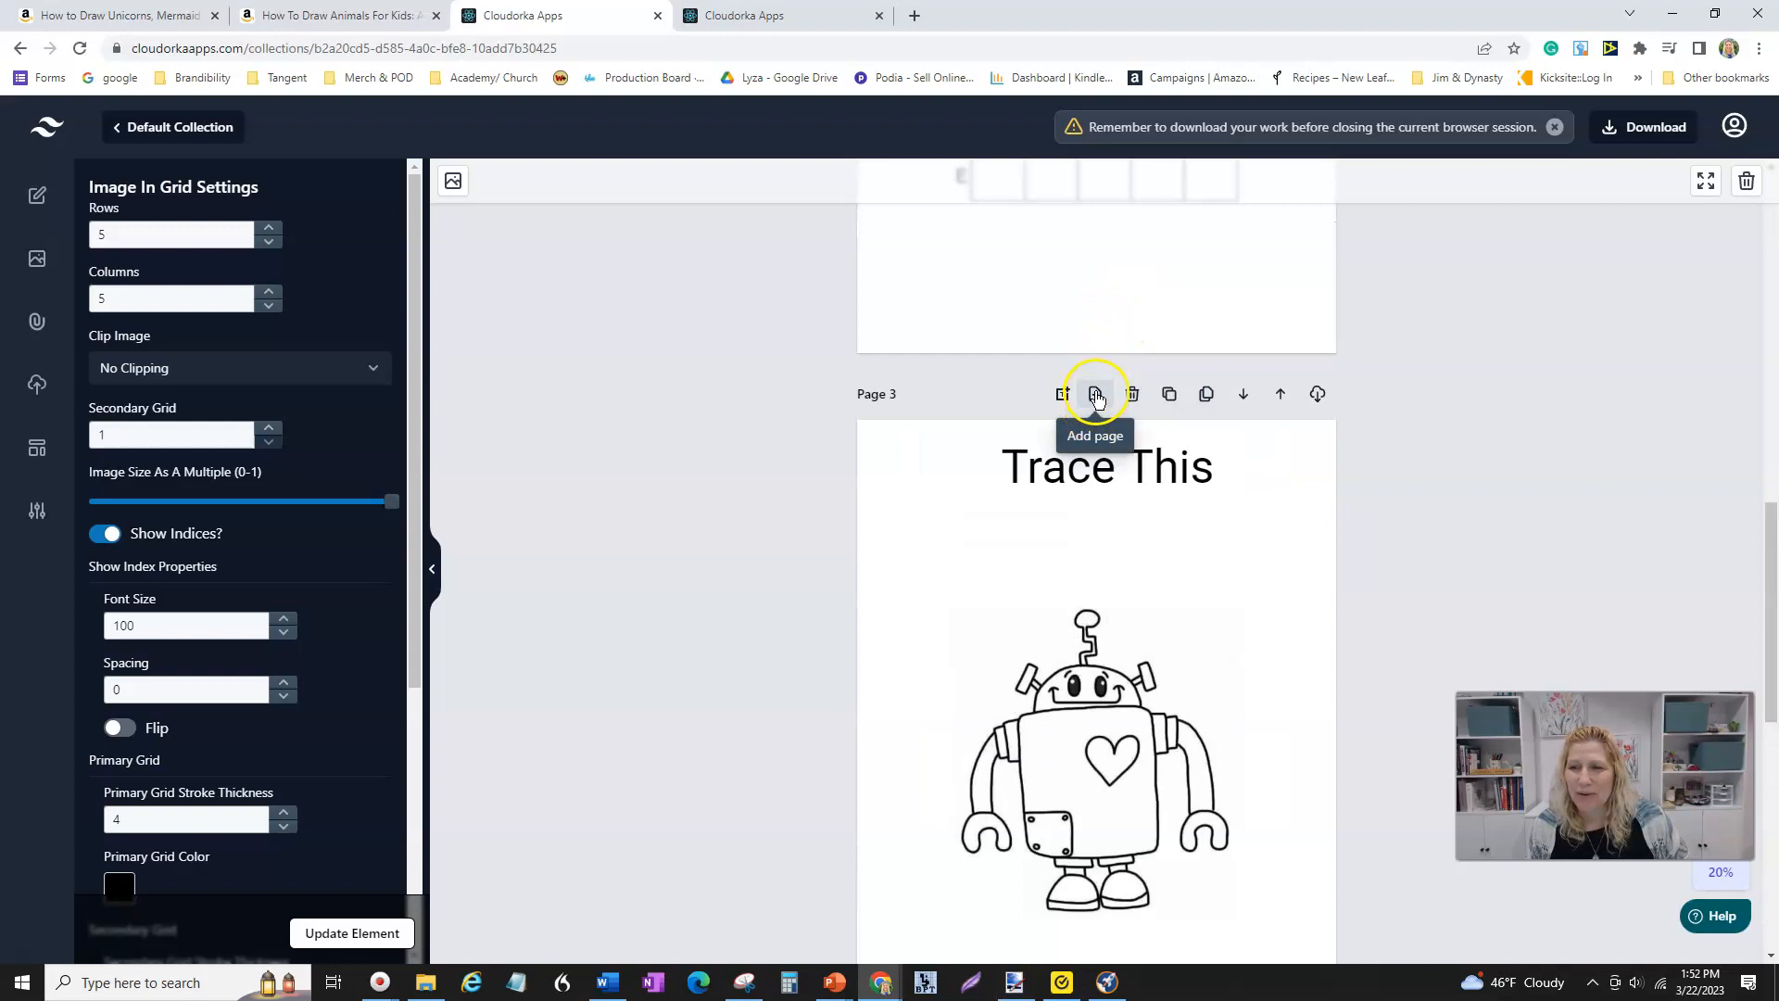
scroll(1099, 528, down, 8)
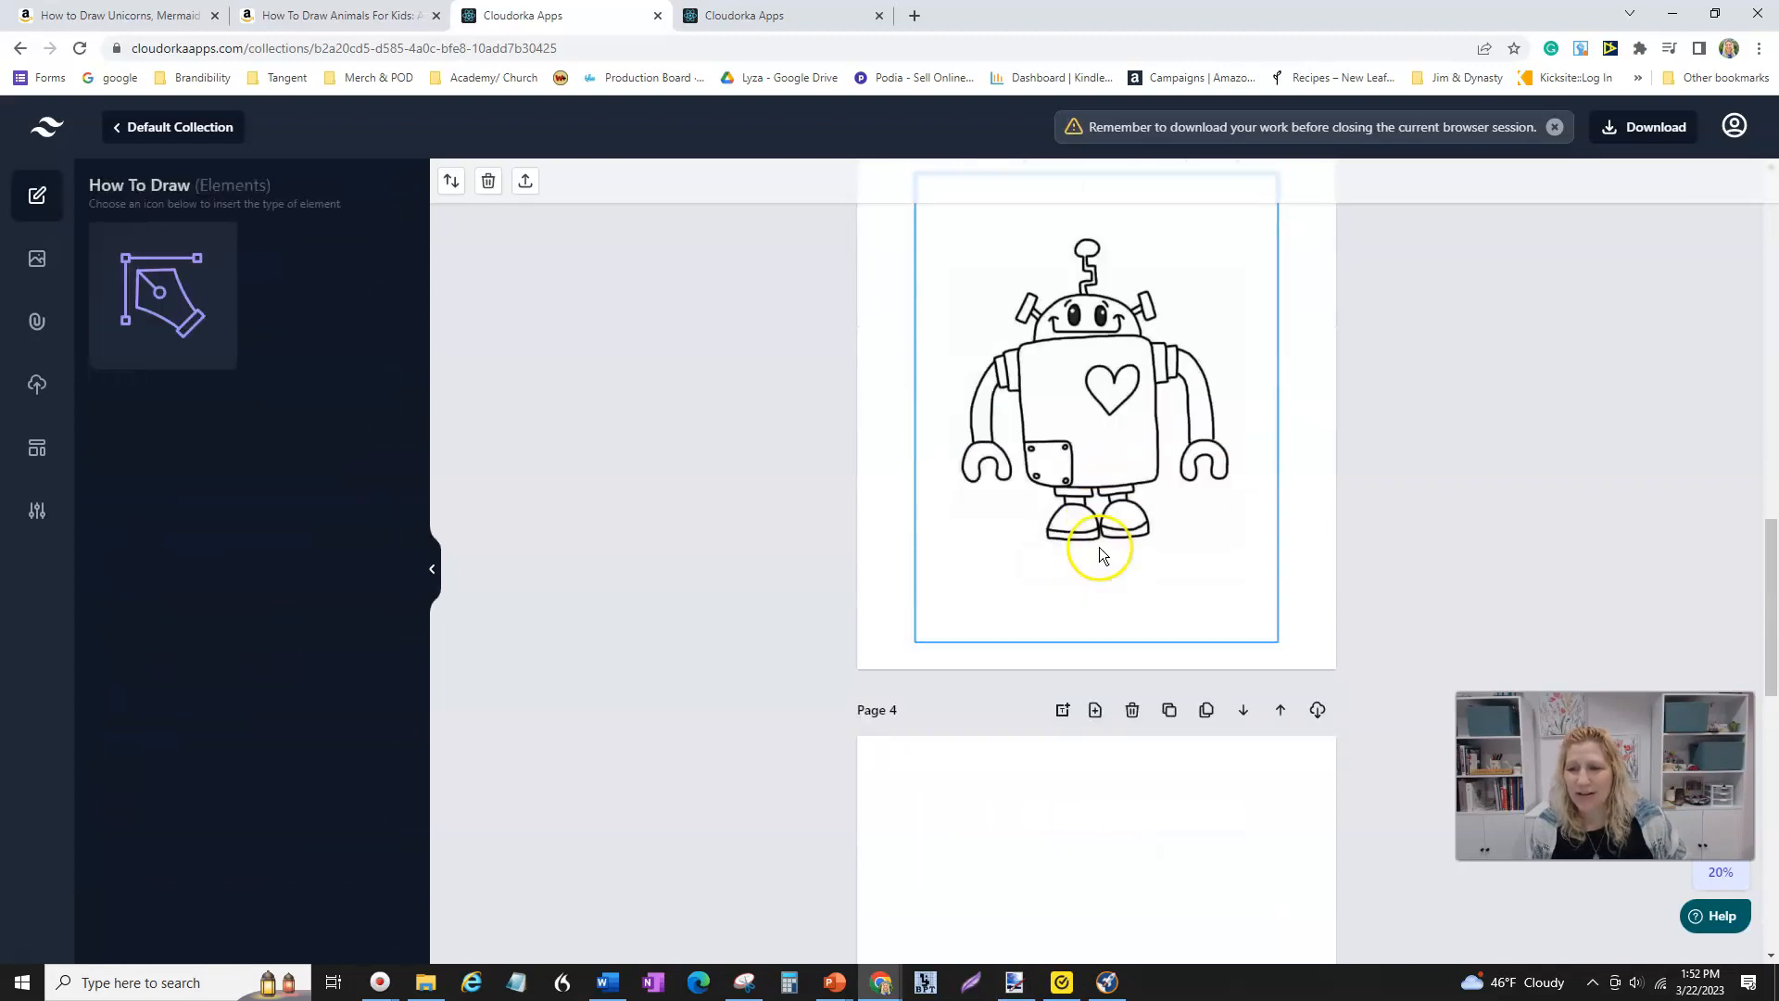
scroll(1098, 551, down, 1)
- Add a How To Draw grid element on Page 4 and replace its picture with the round-eyed robot upload
click(147, 278)
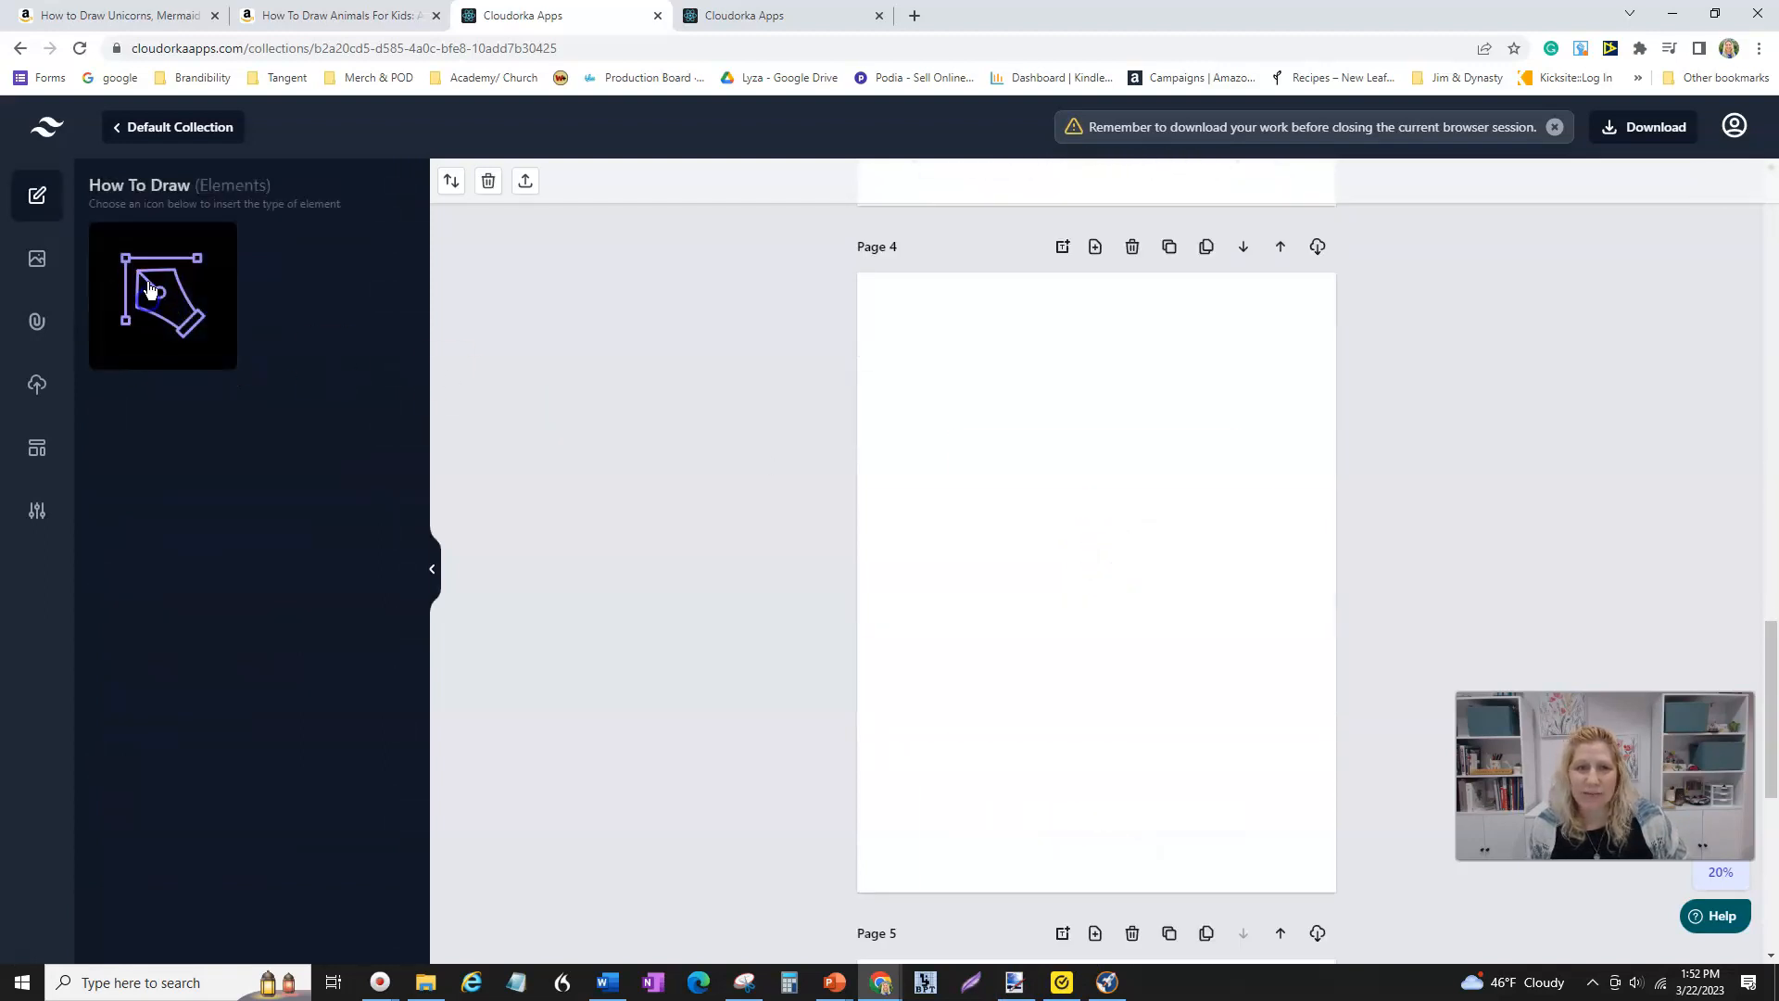
click(41, 375)
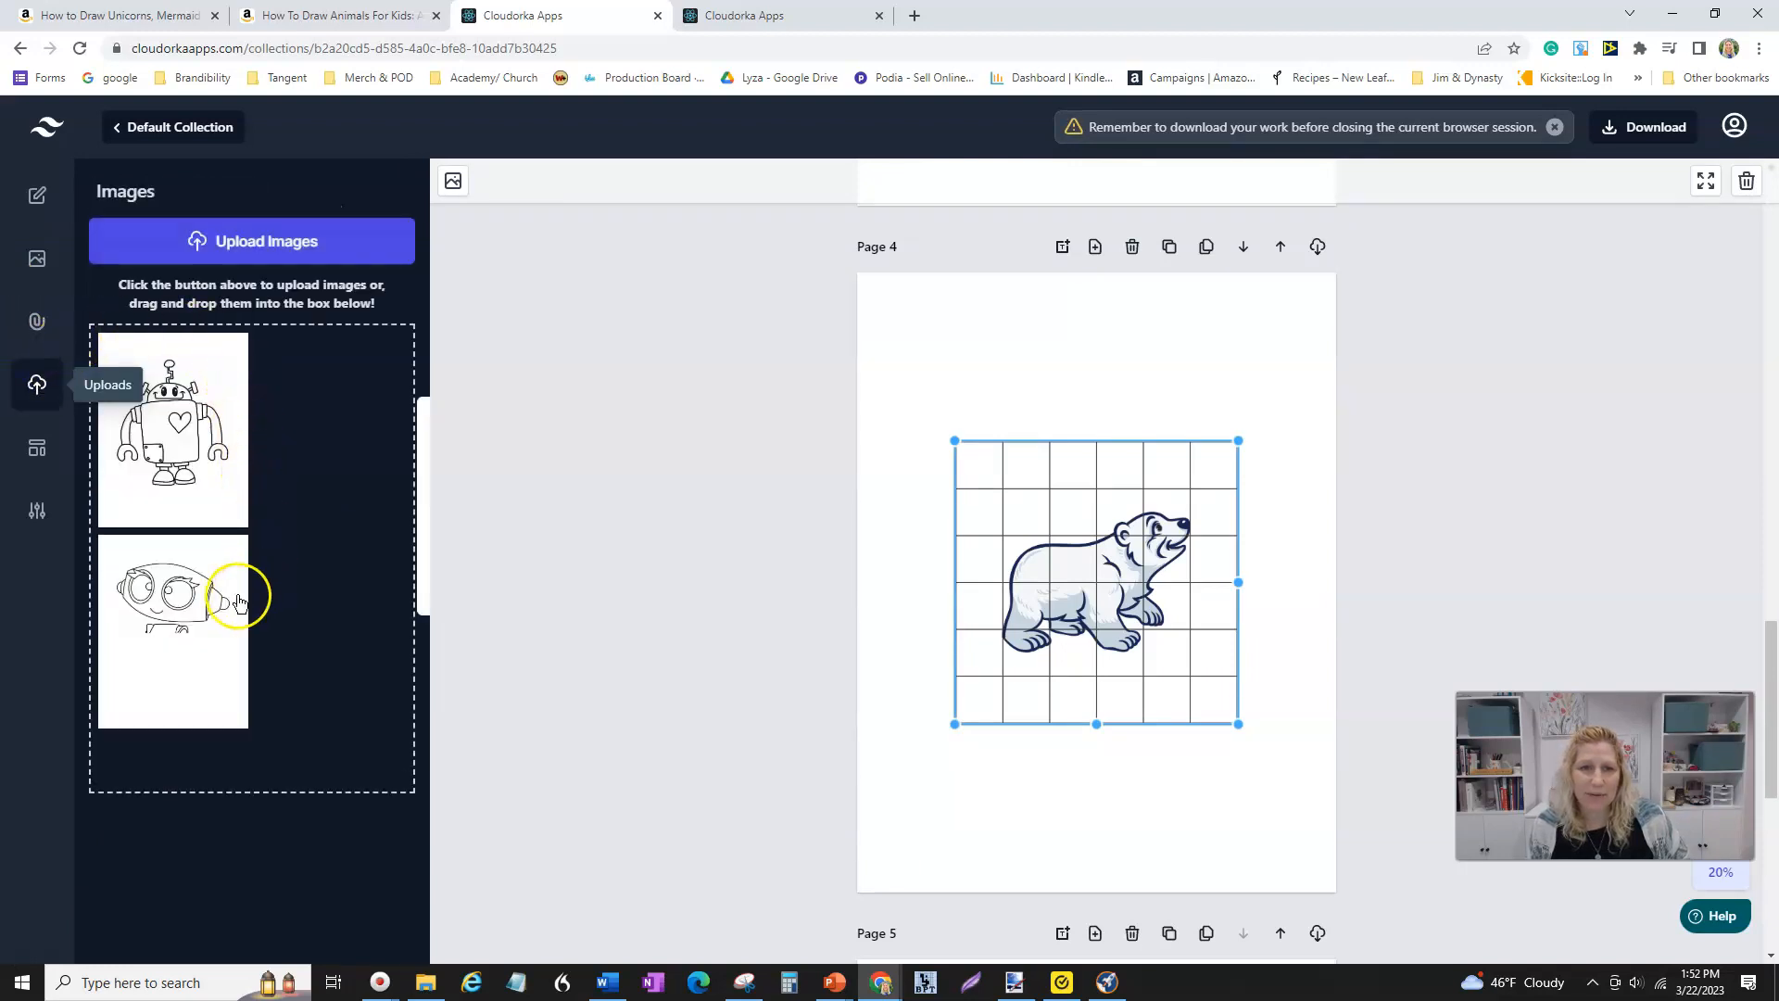
click(170, 621)
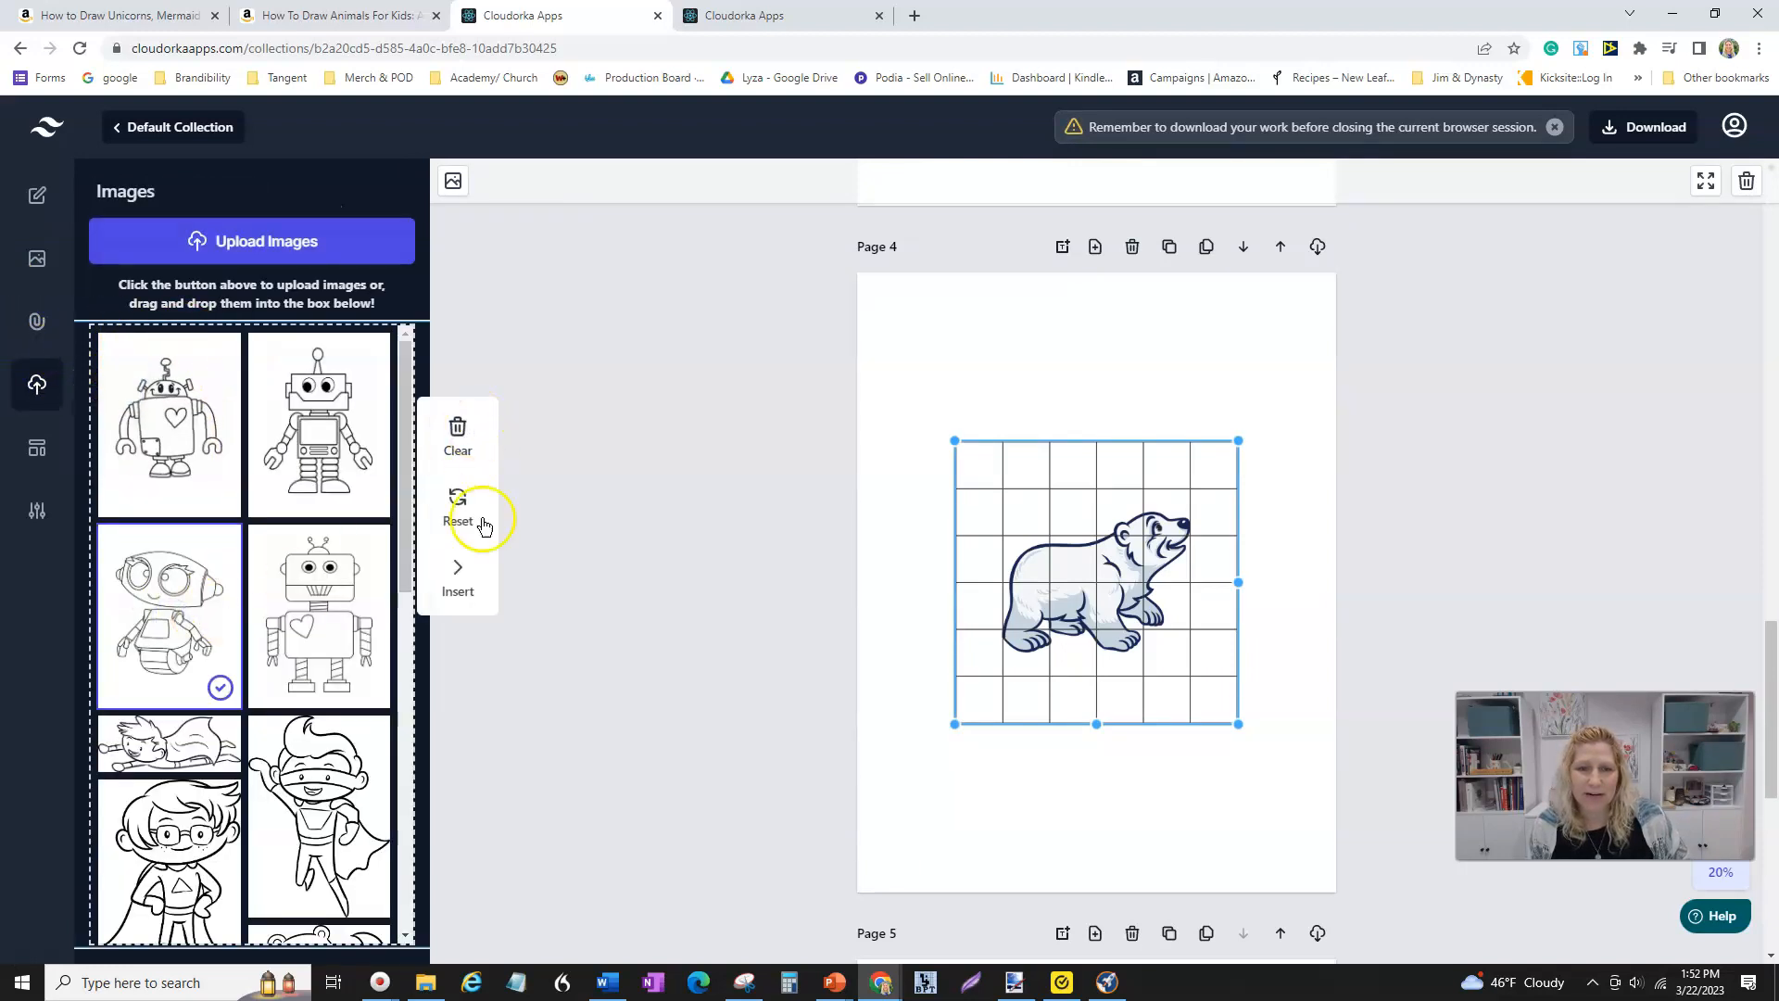
click(456, 570)
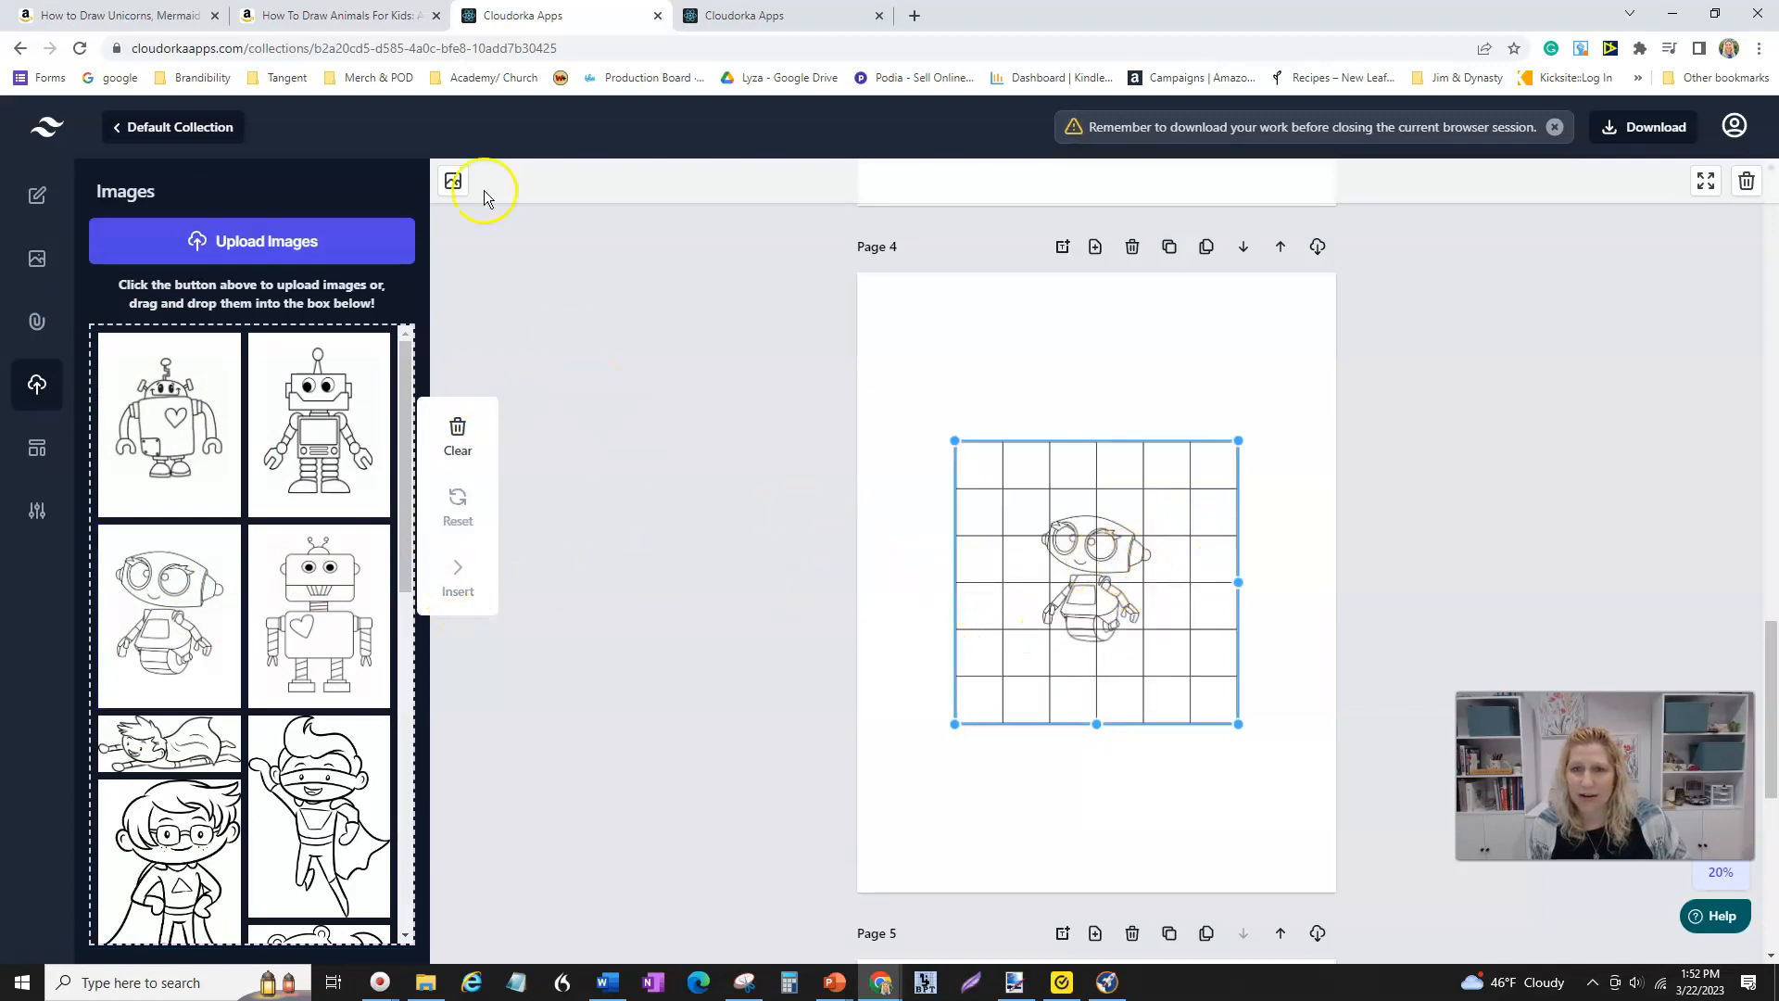
- Open the Page 4 grid's settings and set the image size multiple slider to its maximum
click(34, 194)
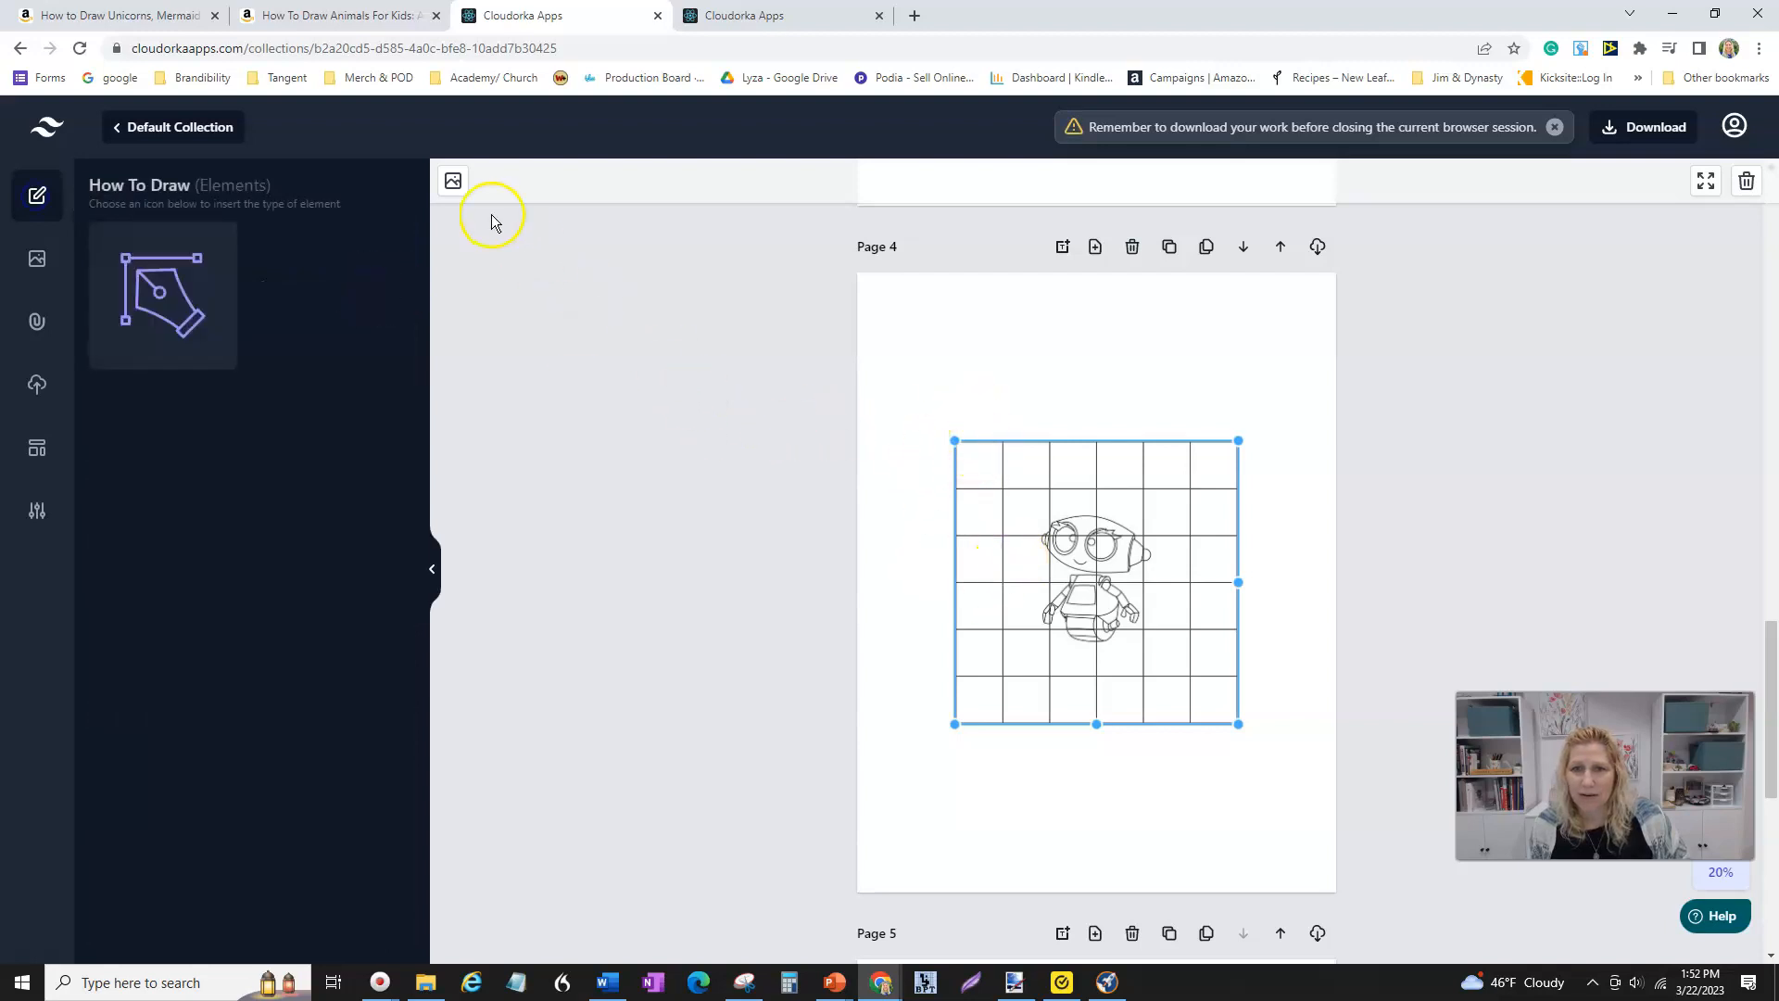
right_click(1062, 470)
click(1166, 639)
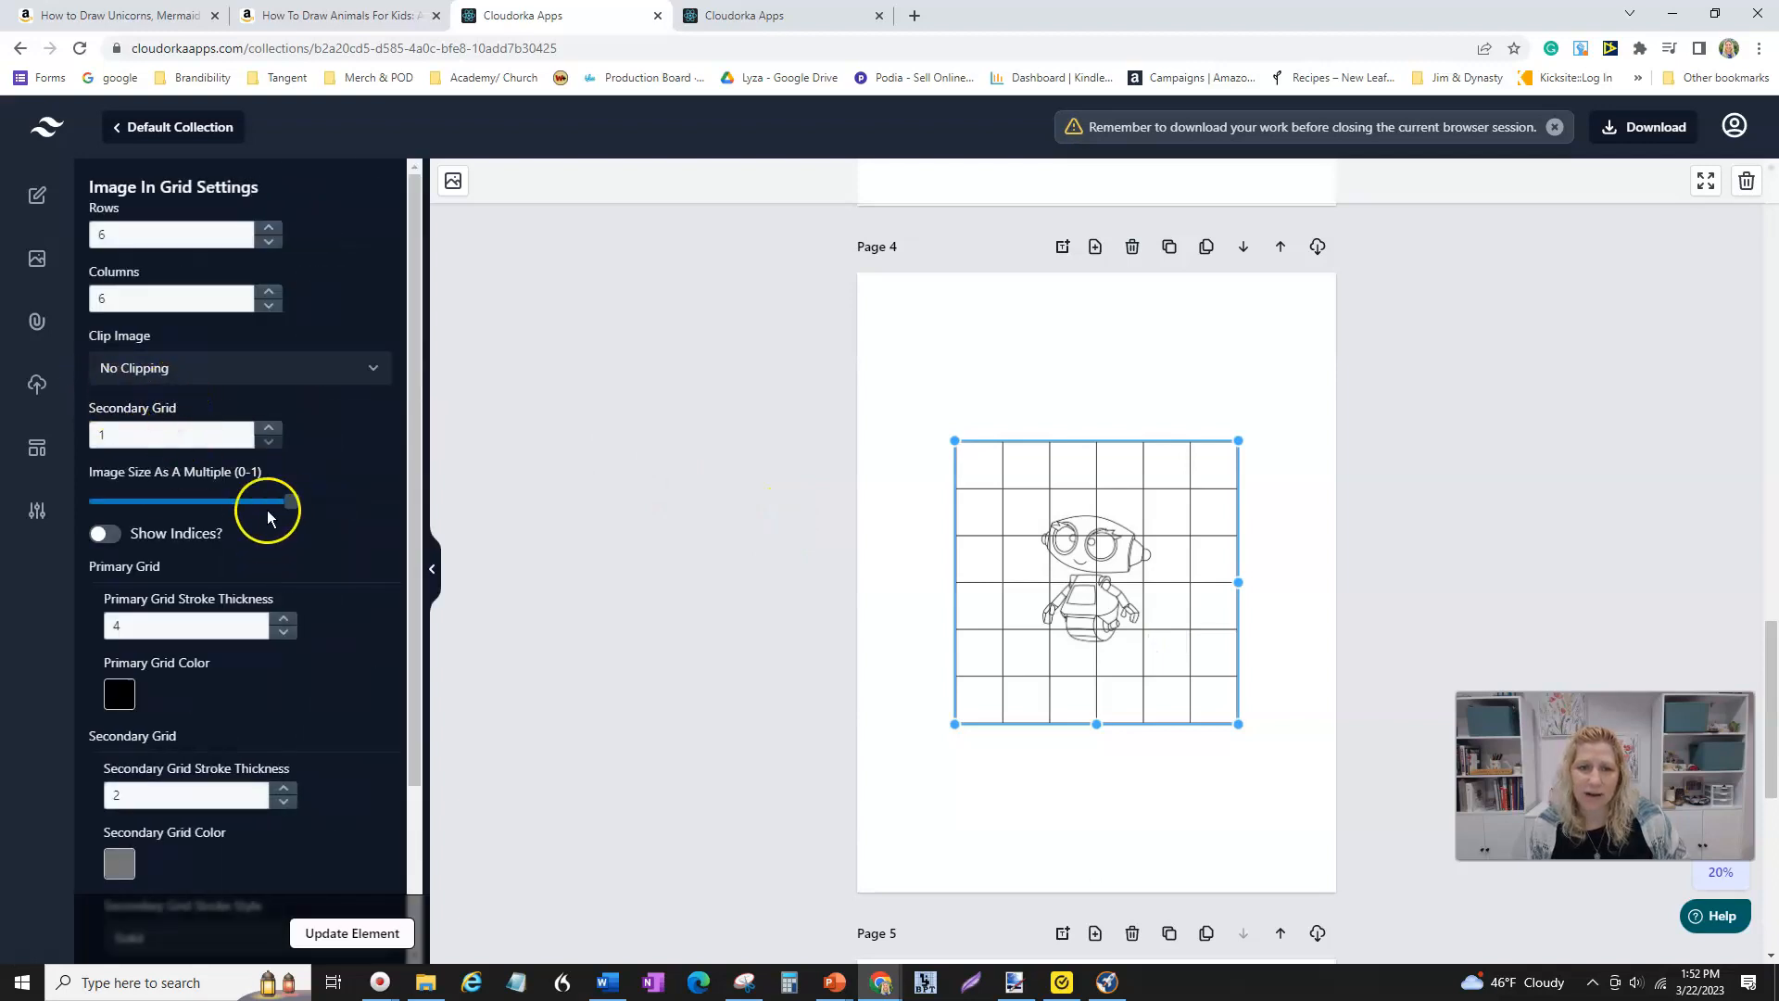
drag(291, 500, 382, 517)
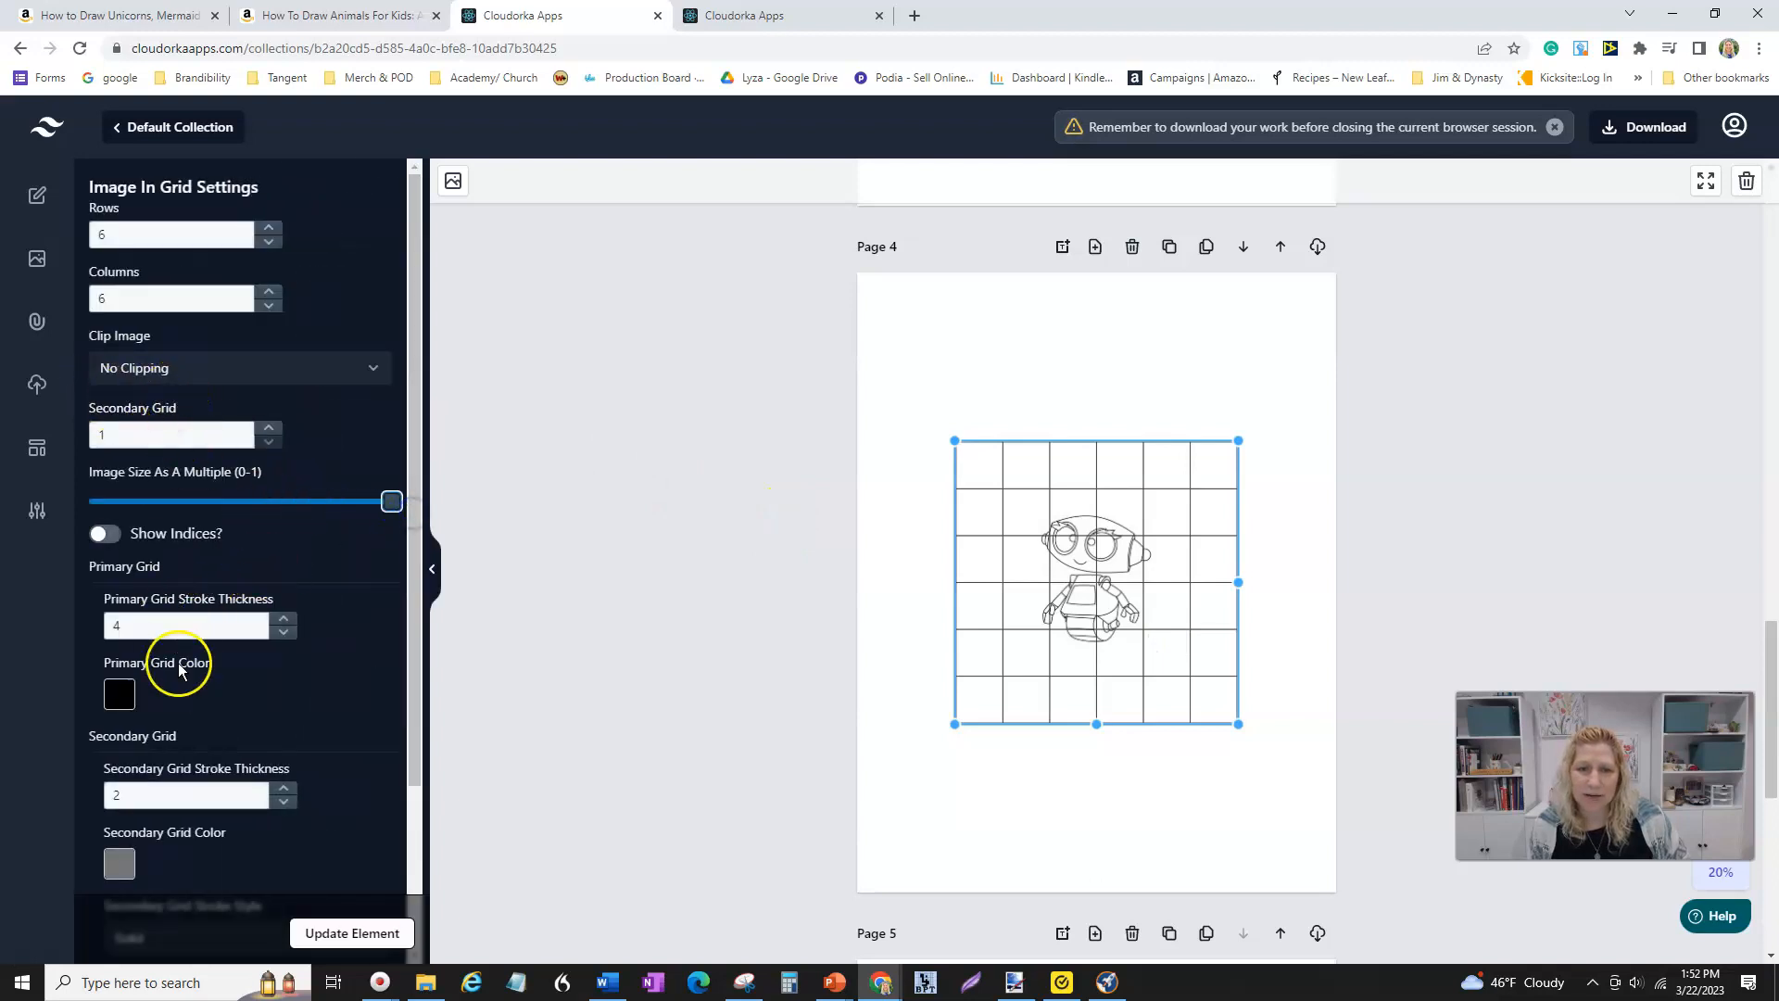
- Set the Page 4 grid to 4 rows and 4 columns, turn on Show Indices, and update the element
click(269, 242)
click(268, 228)
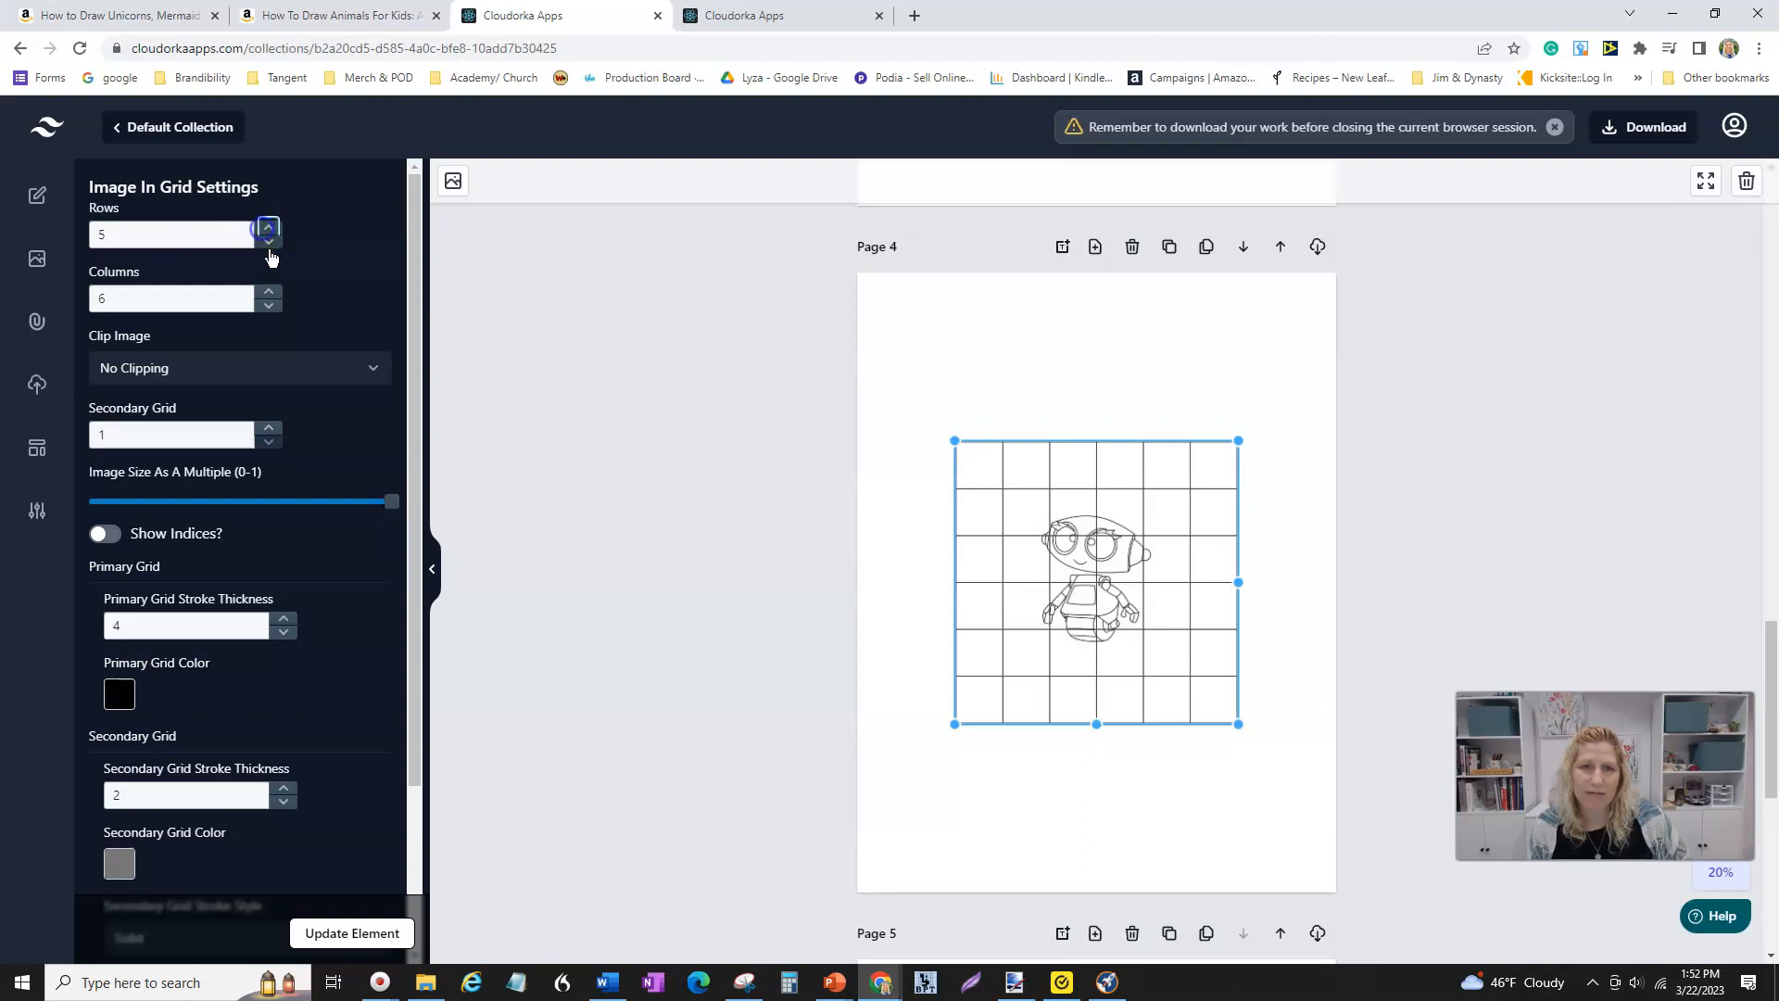
click(269, 306)
click(269, 307)
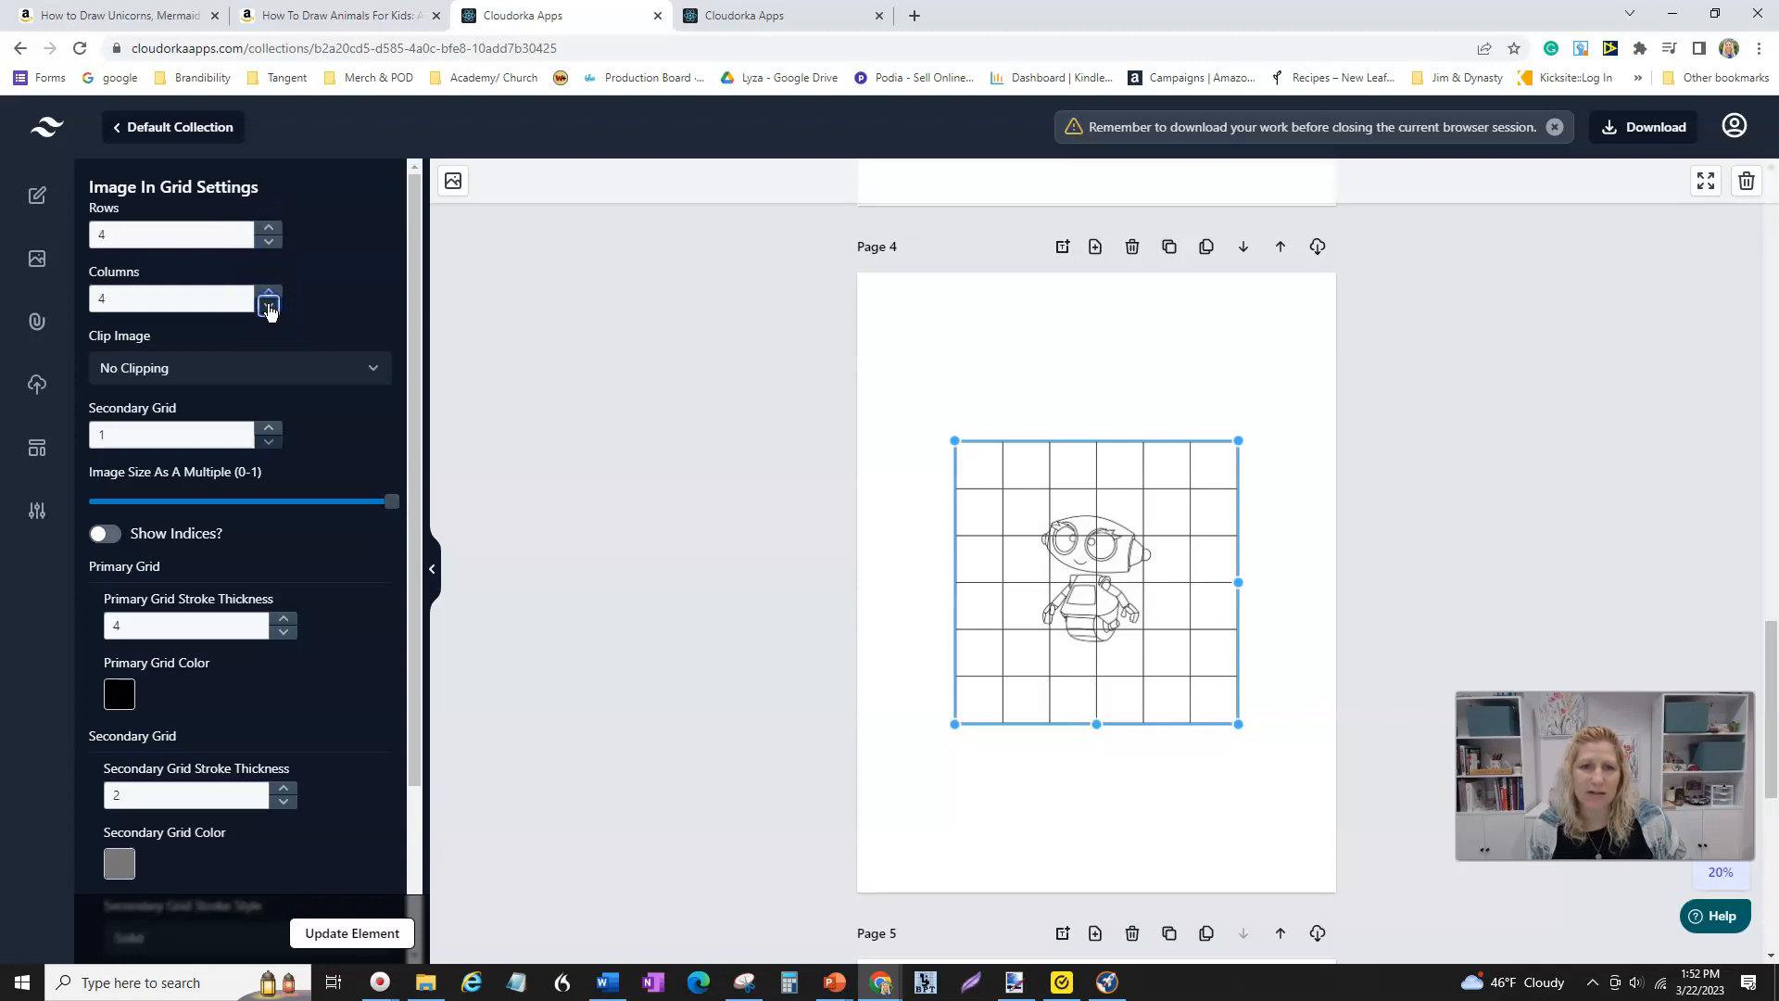
click(106, 535)
click(358, 931)
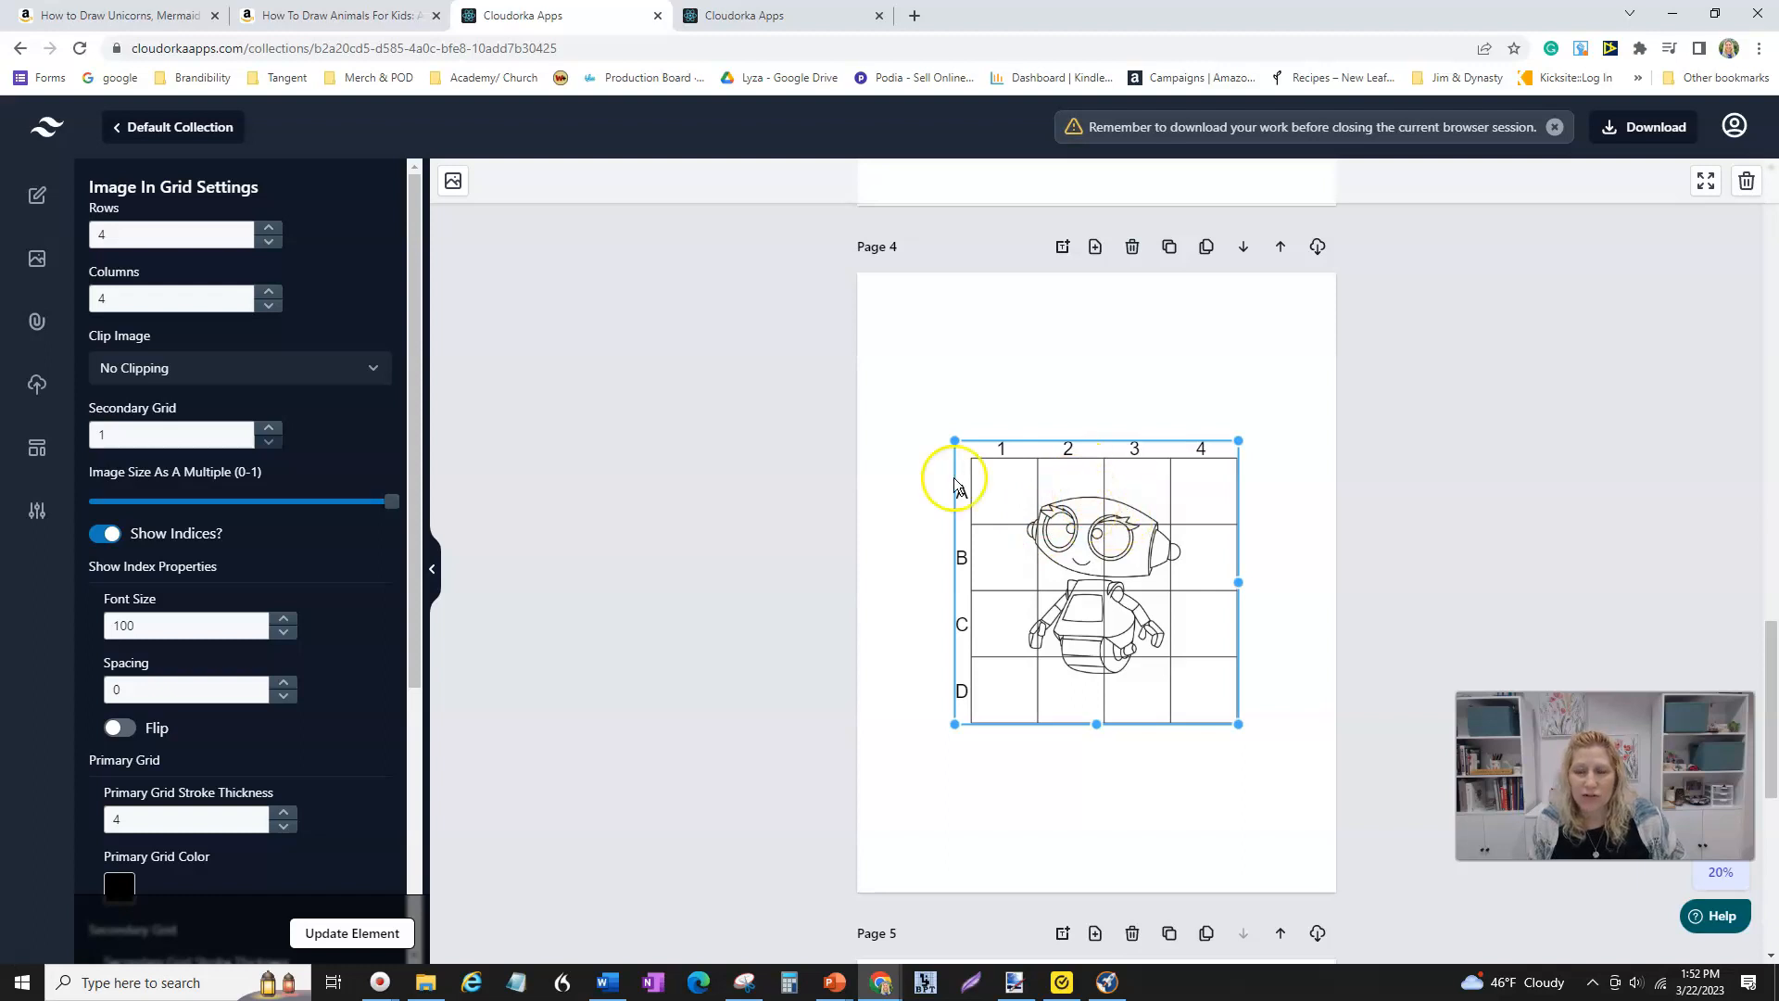
- Change the Page 4 grid to 6 rows and 6 columns and update the element
click(270, 243)
click(270, 229)
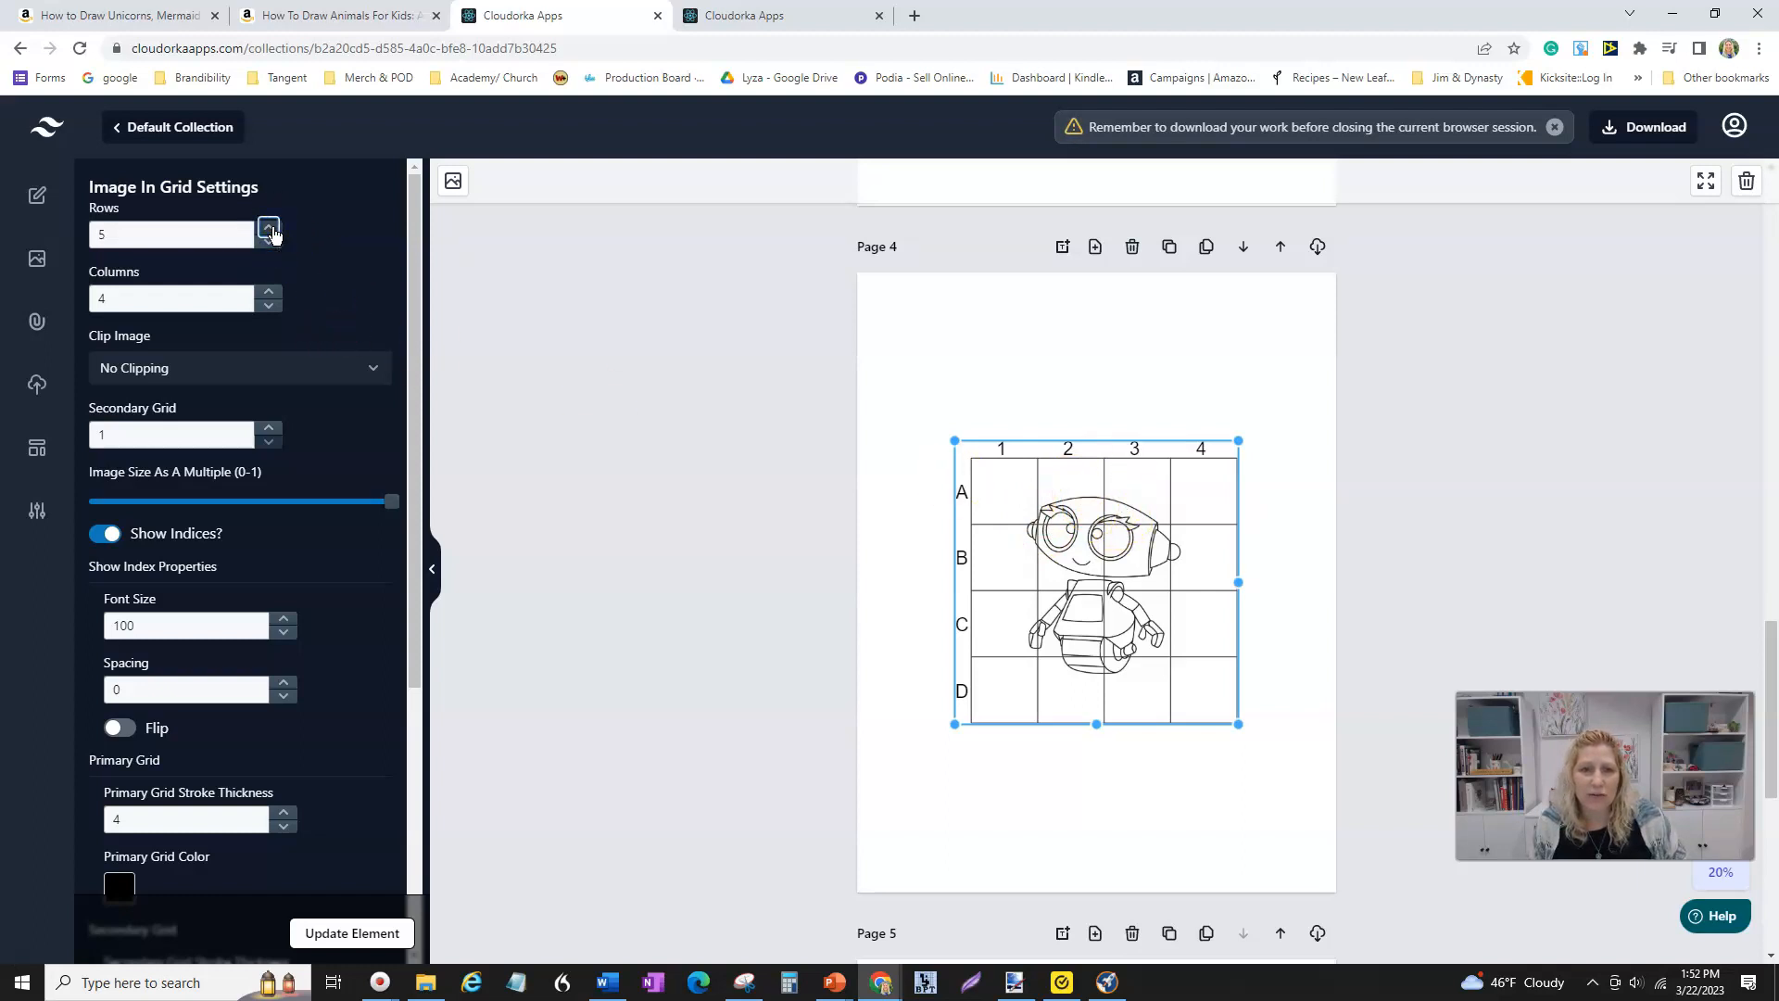
click(268, 293)
click(268, 228)
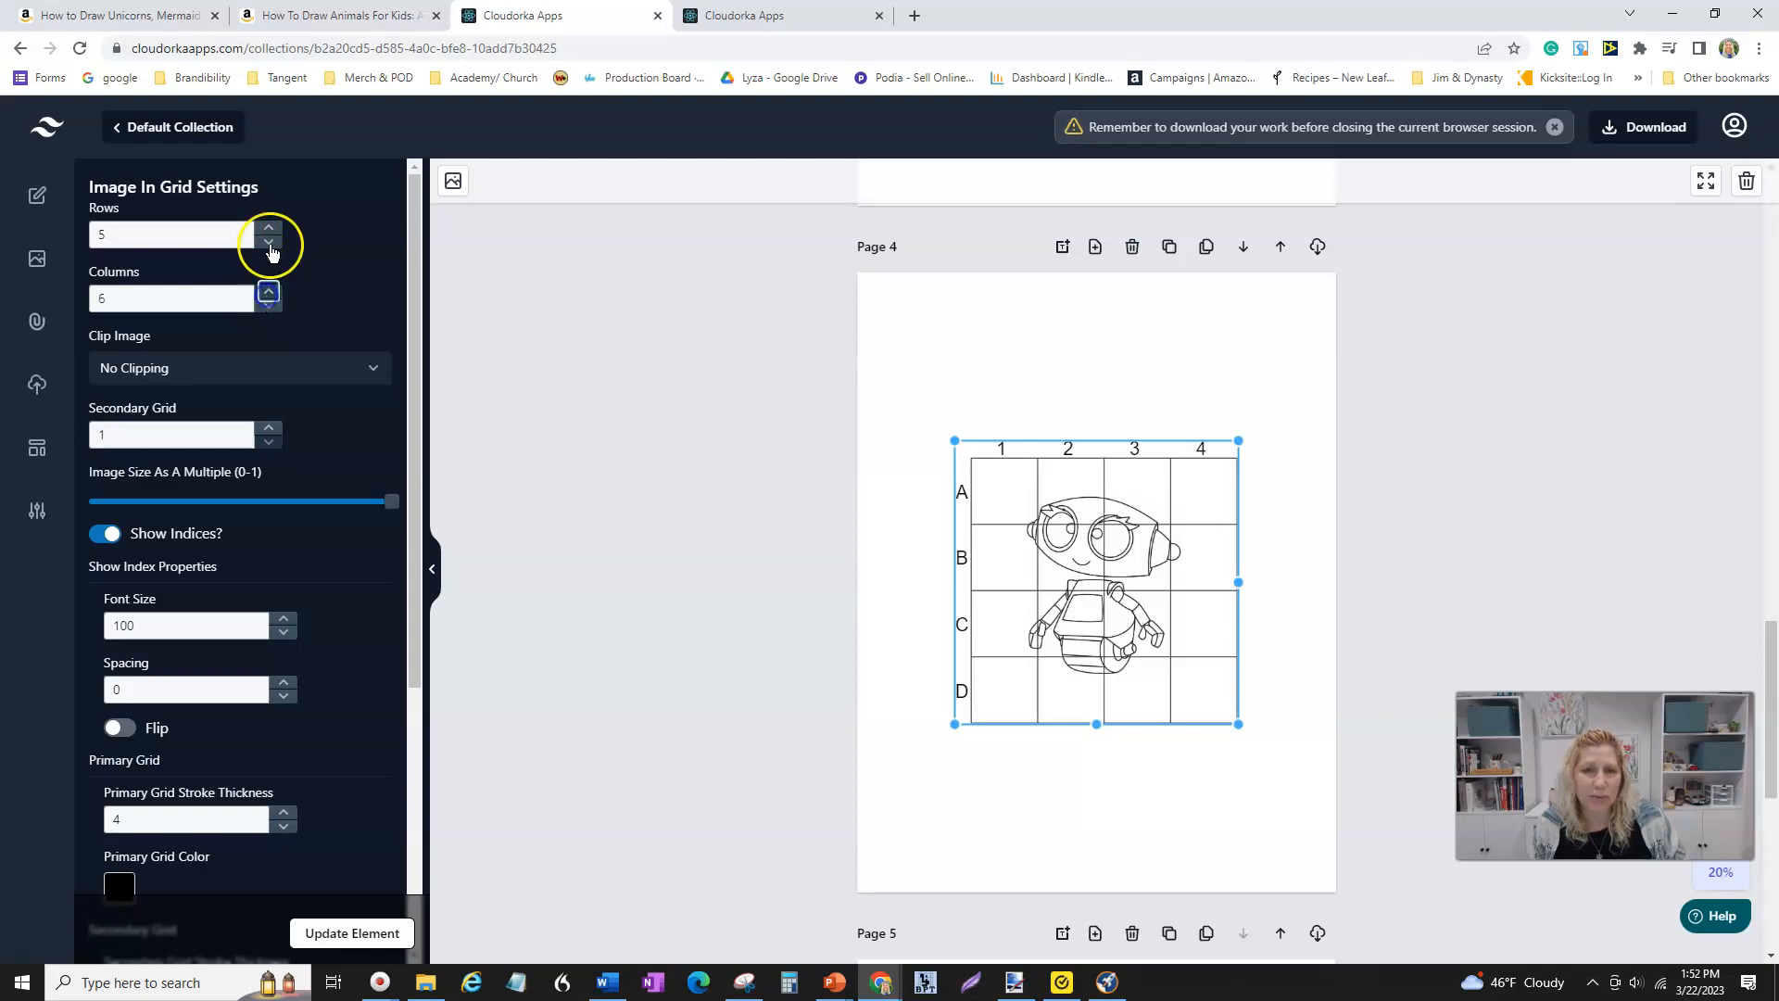
click(339, 934)
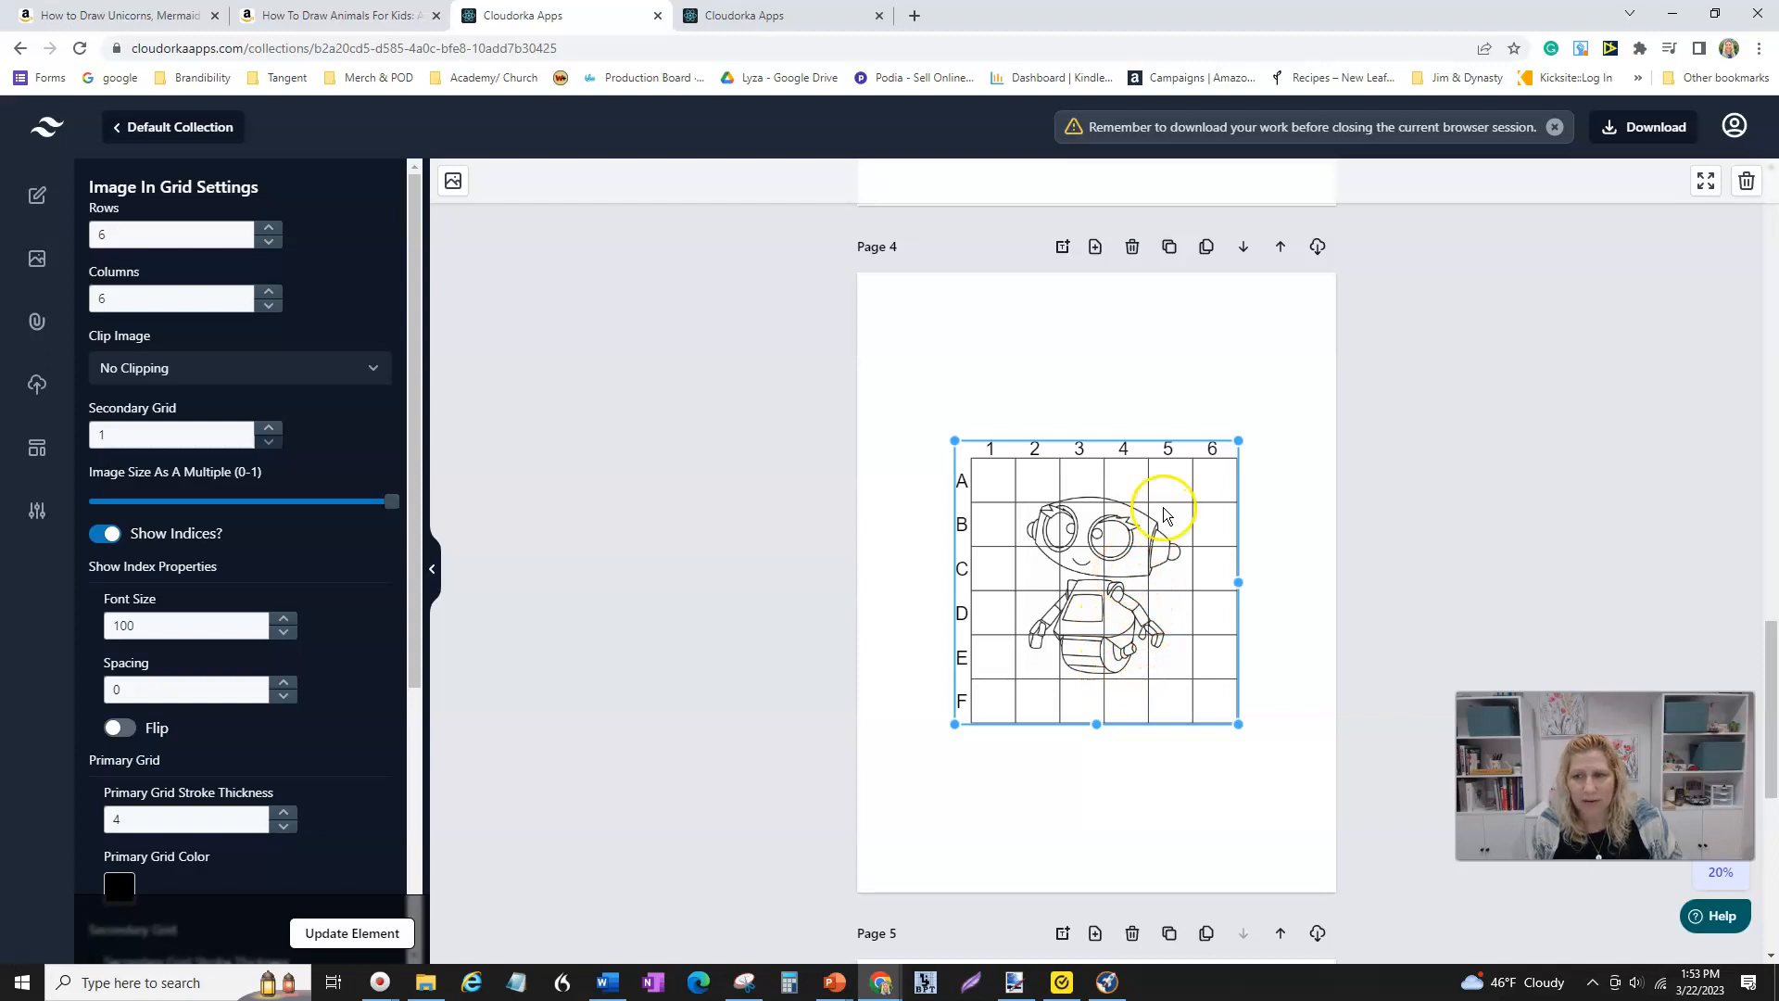
- Scroll through all pages to review the finished grid and tracing pages
scroll(1088, 624, up, 3)
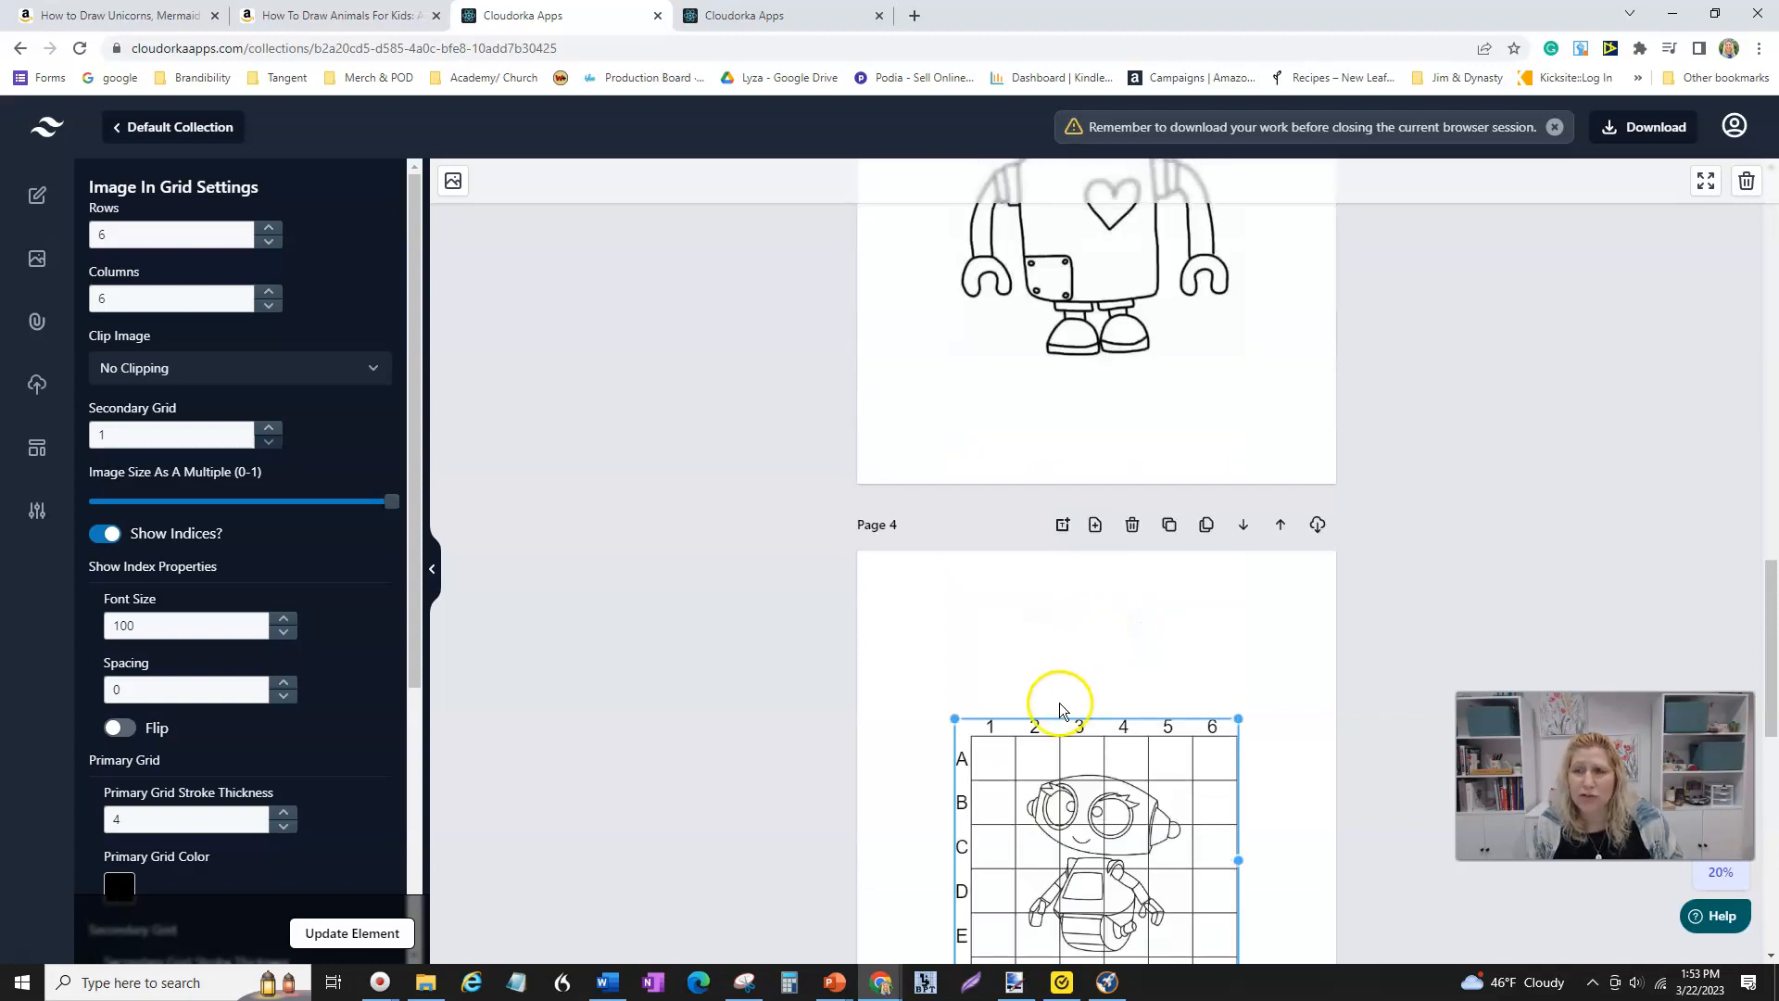
scroll(1059, 704, up, 2)
scroll(1104, 535, up, 5)
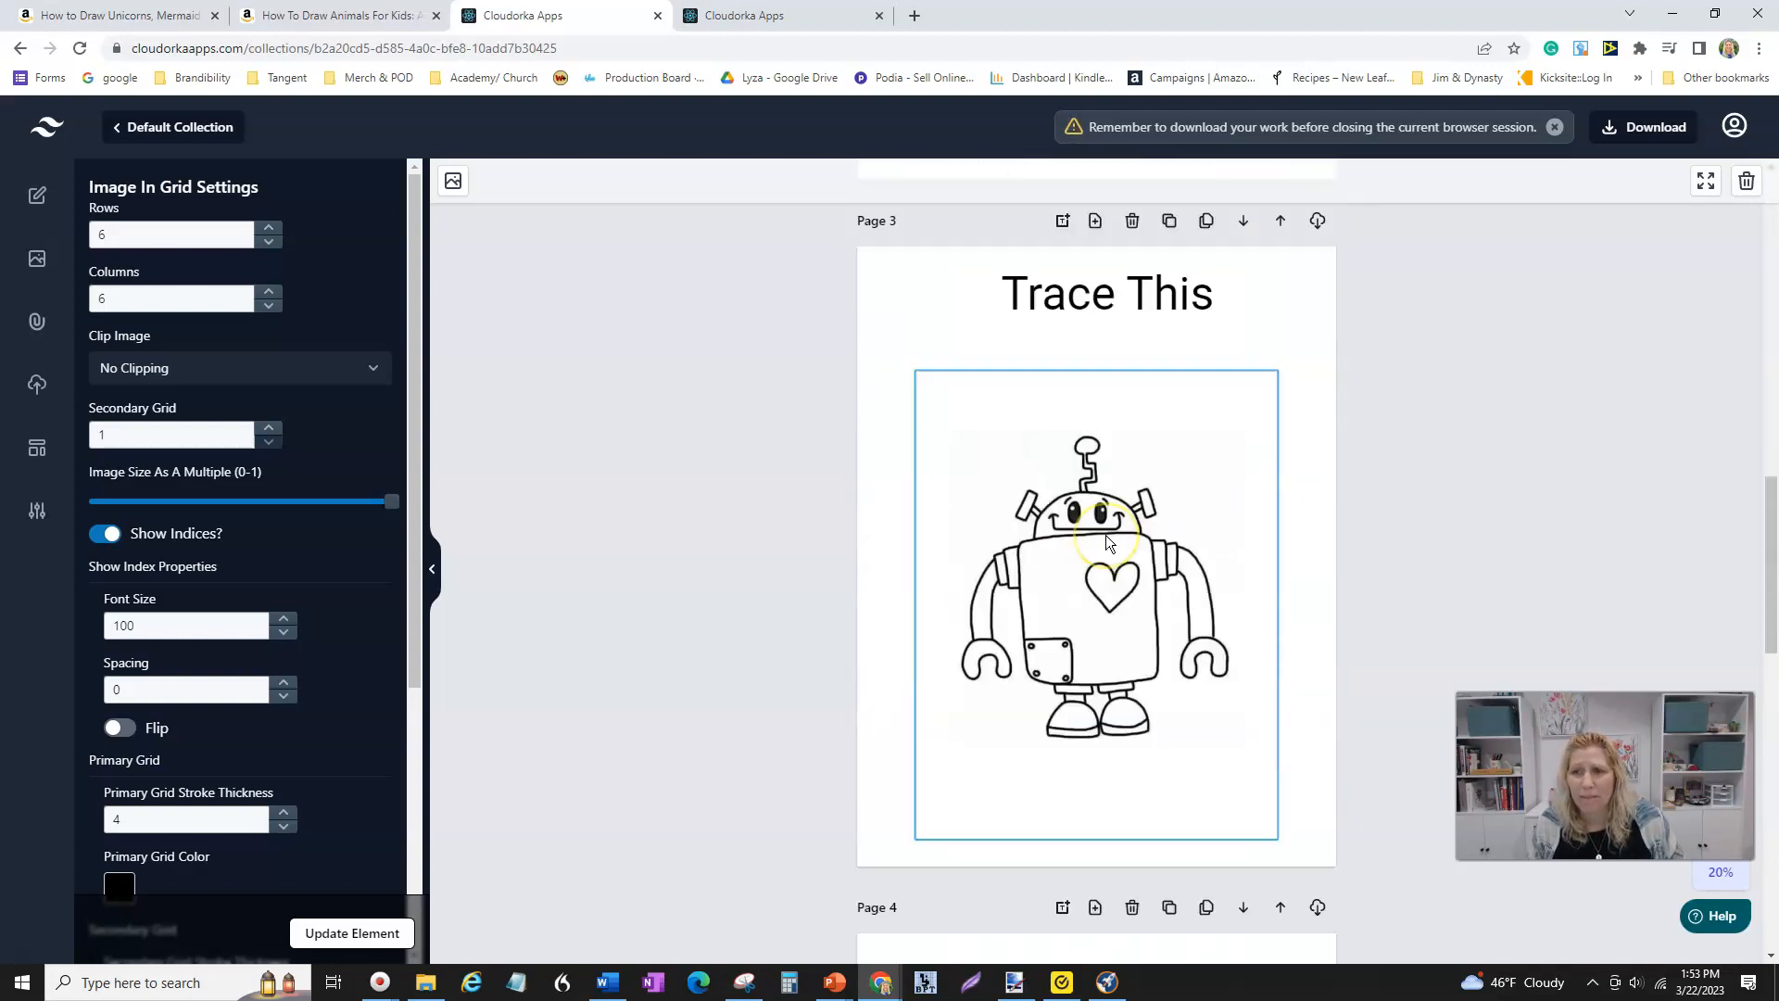
scroll(1104, 536, up, 10)
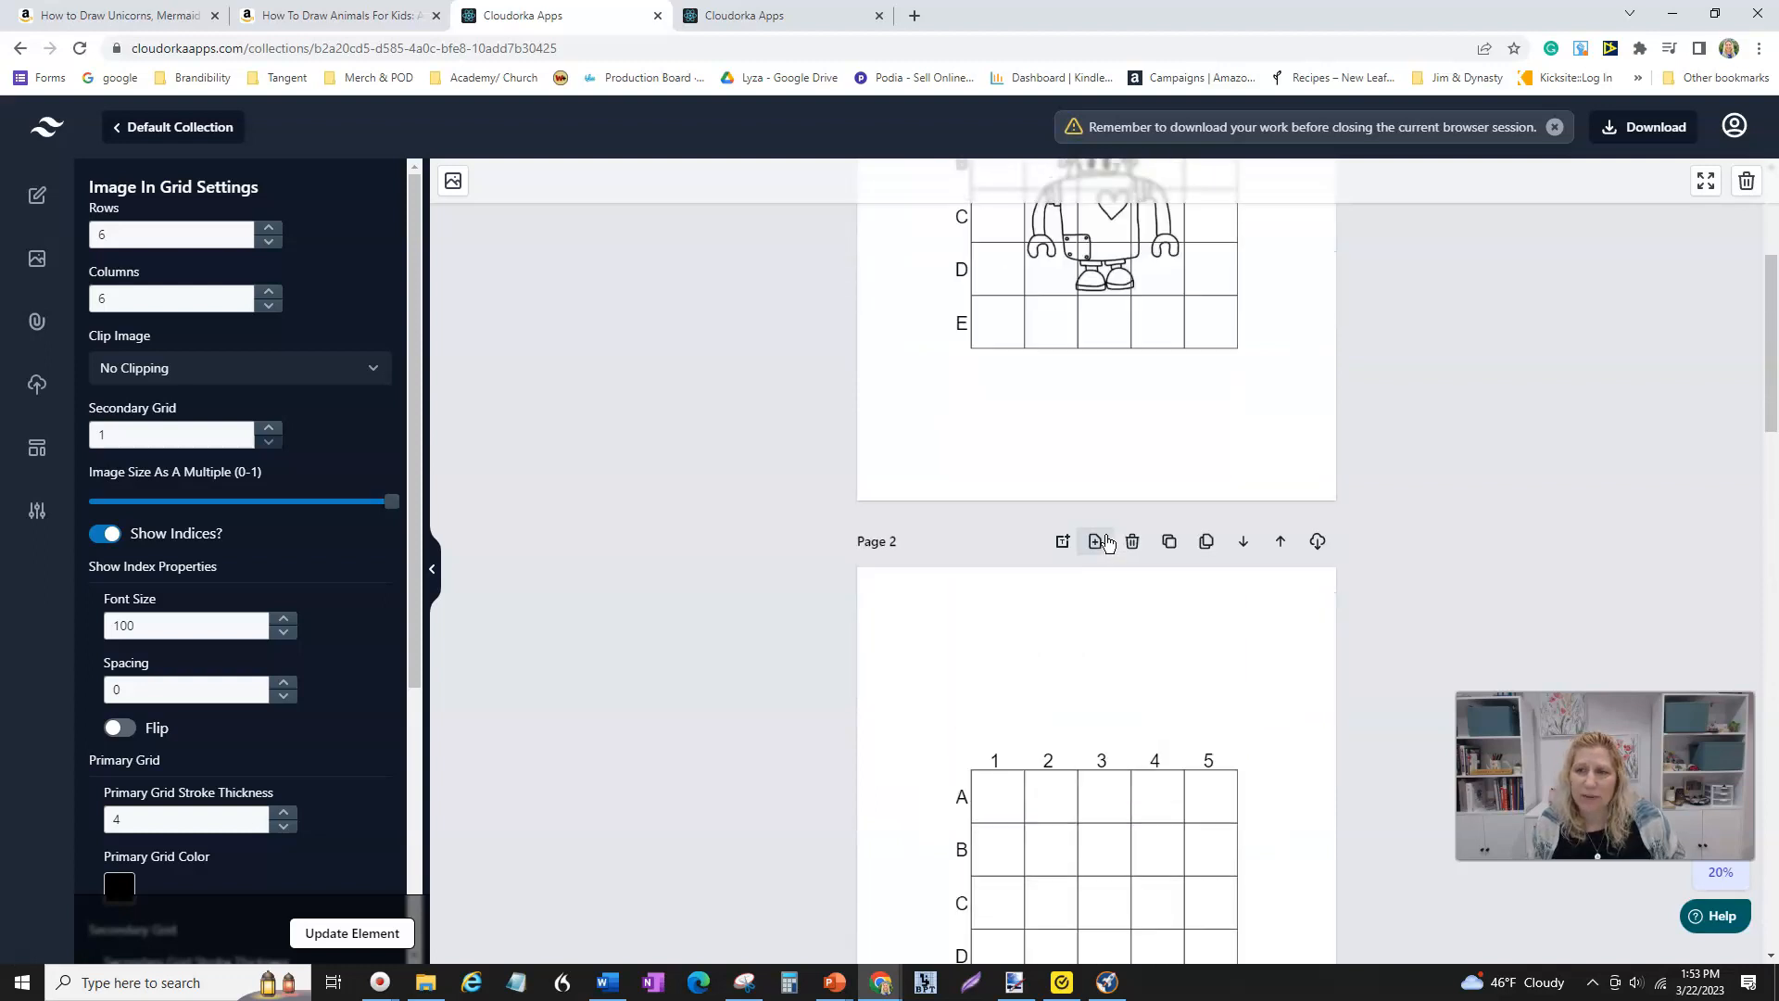
scroll(1105, 535, up, 2)
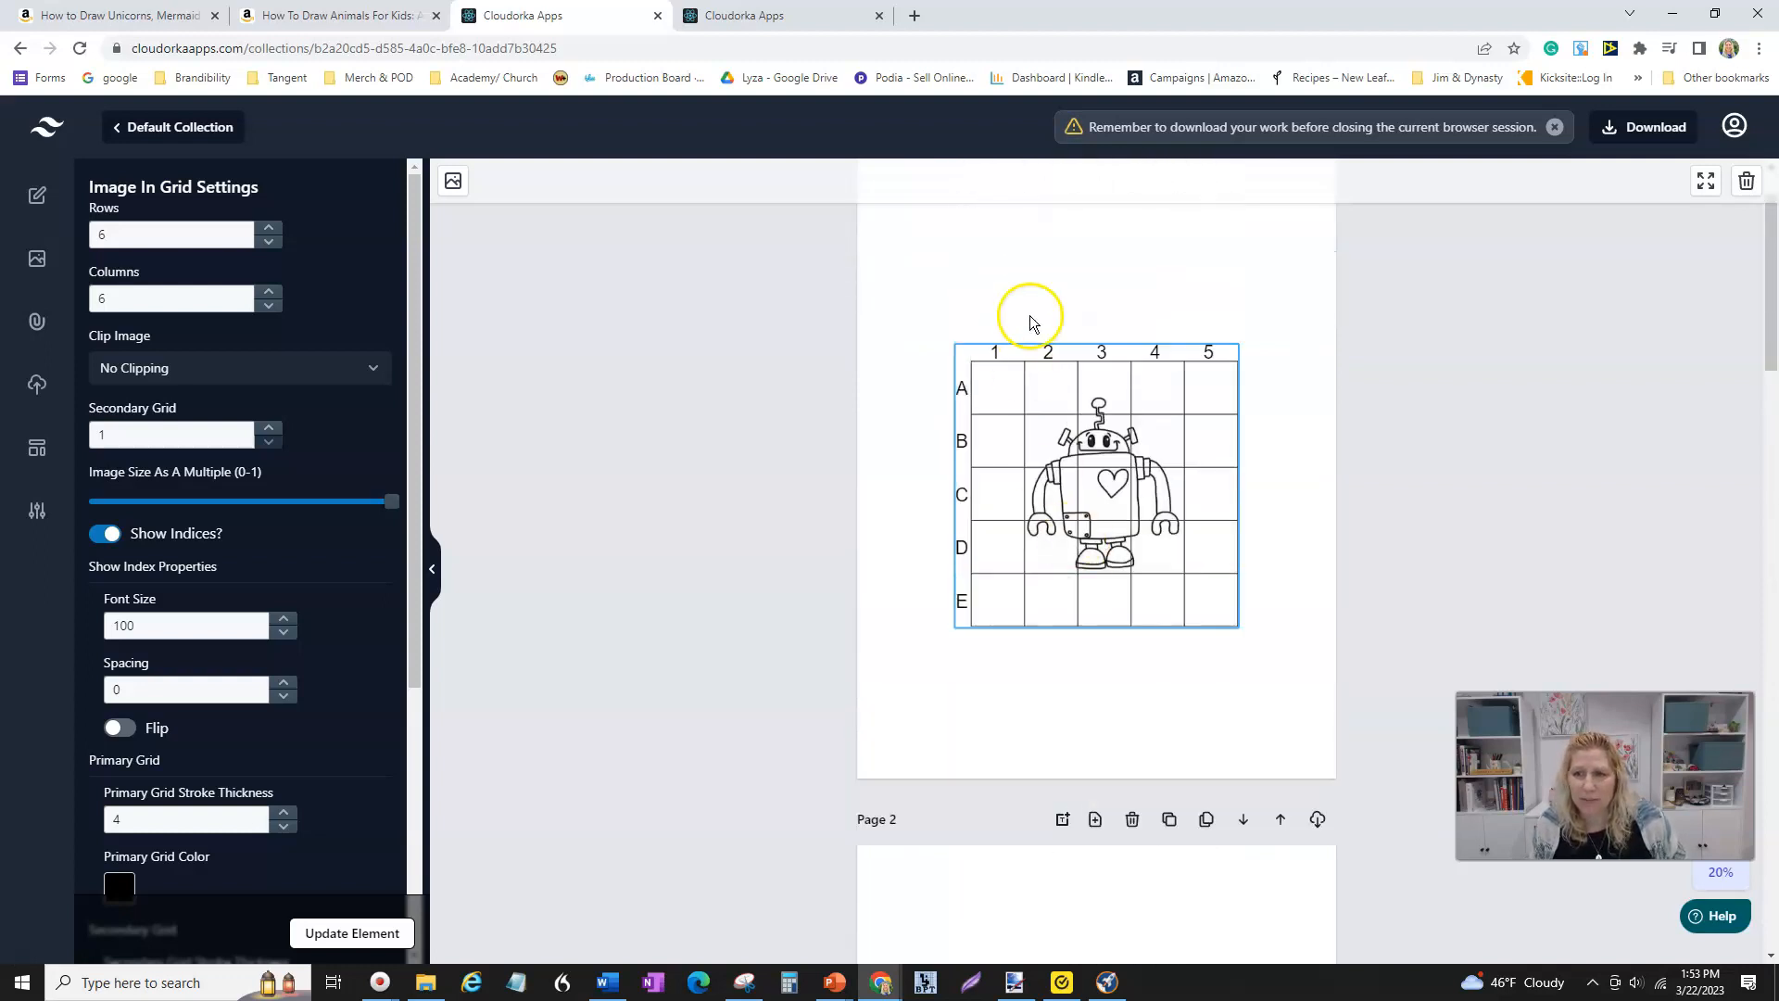
scroll(1046, 645, down, 7)
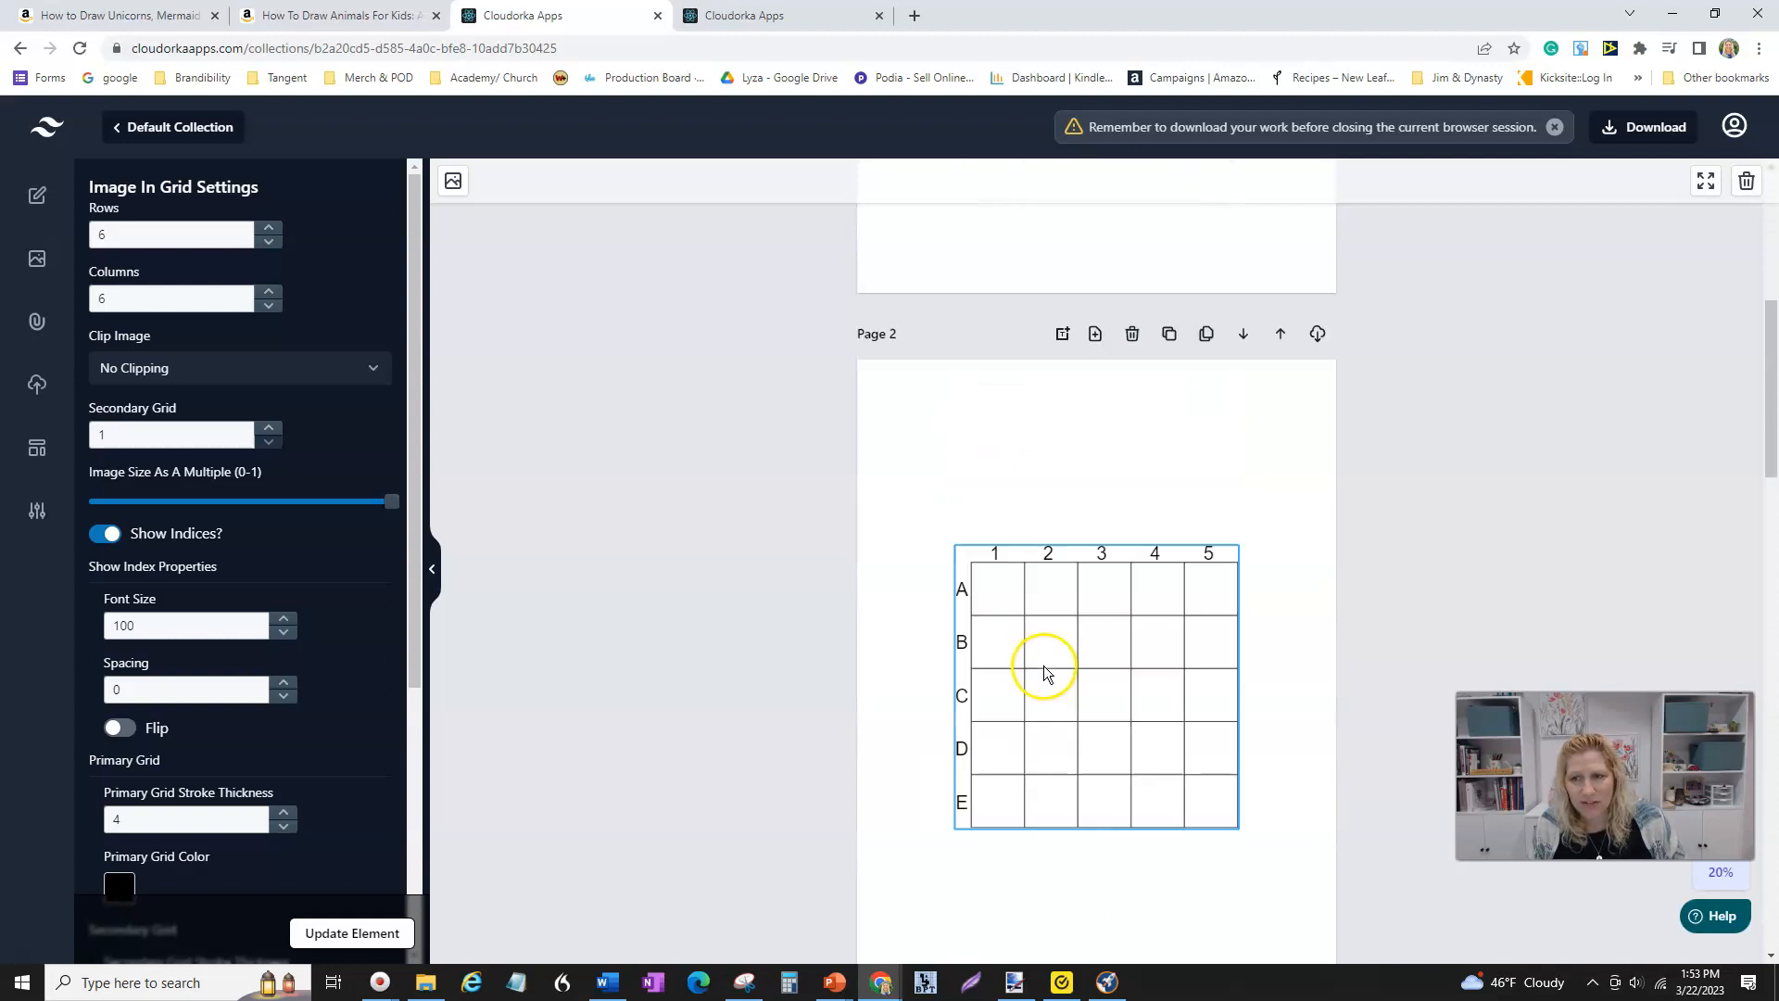
scroll(1040, 731, down, 12)
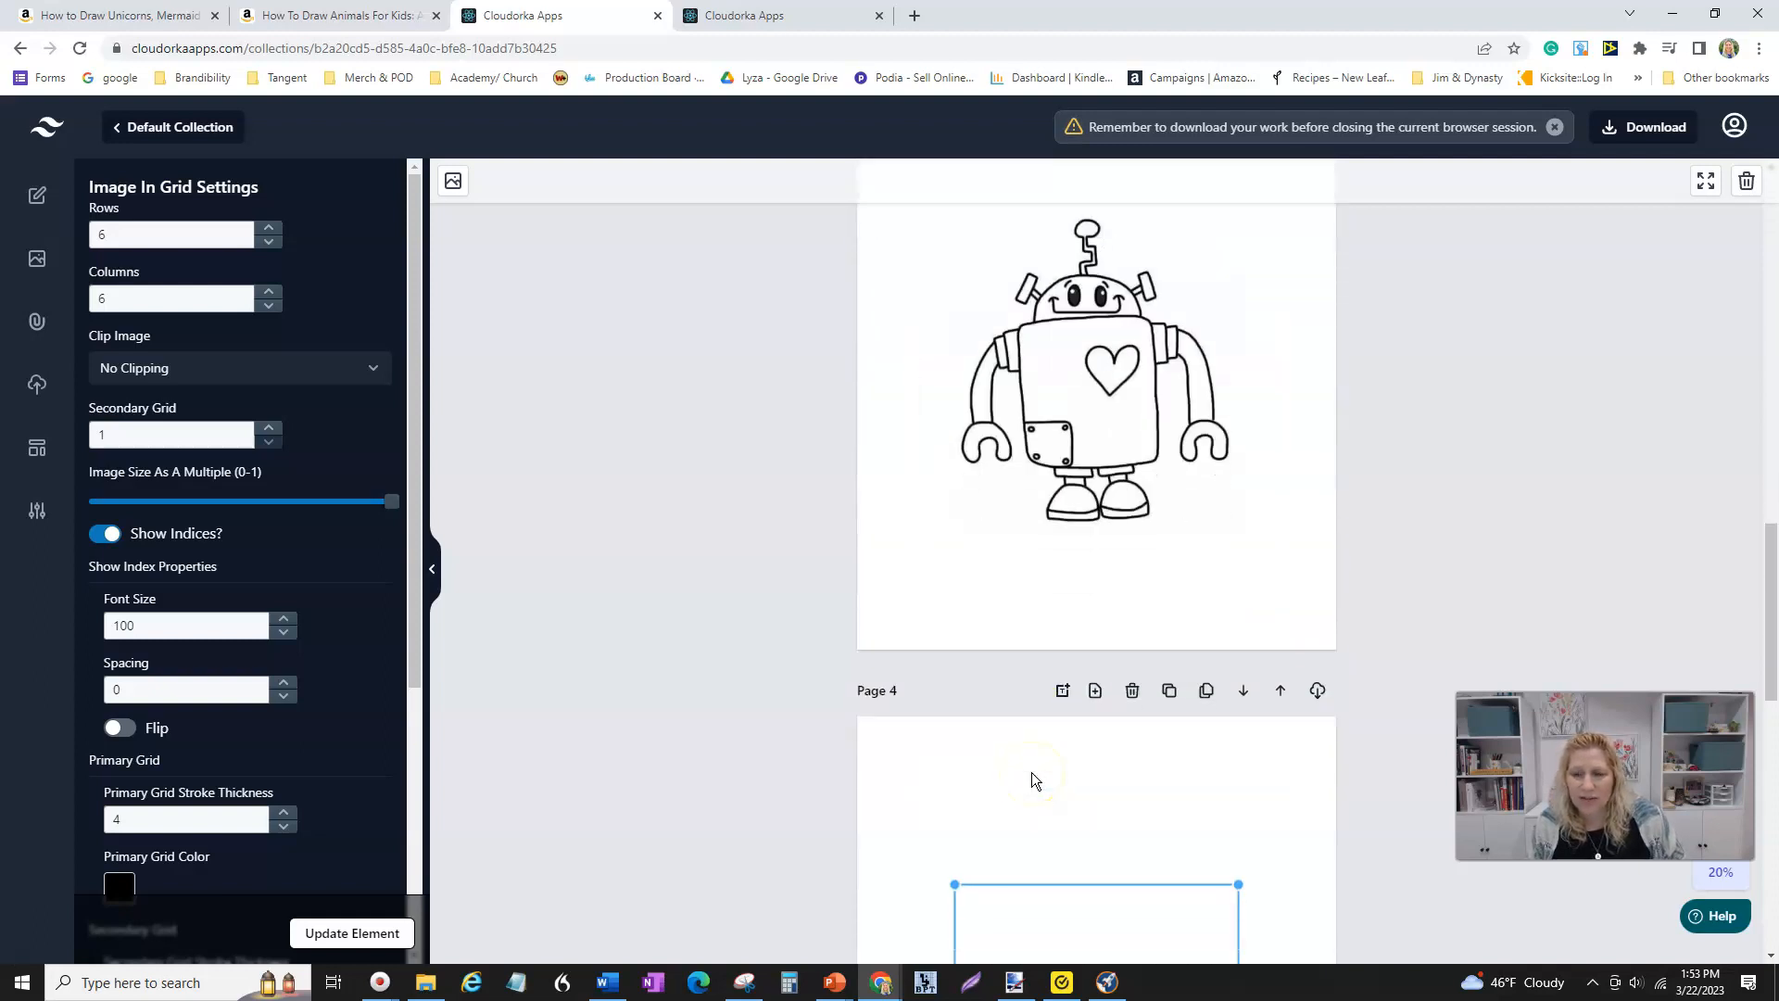
scroll(1032, 778, down, 2)
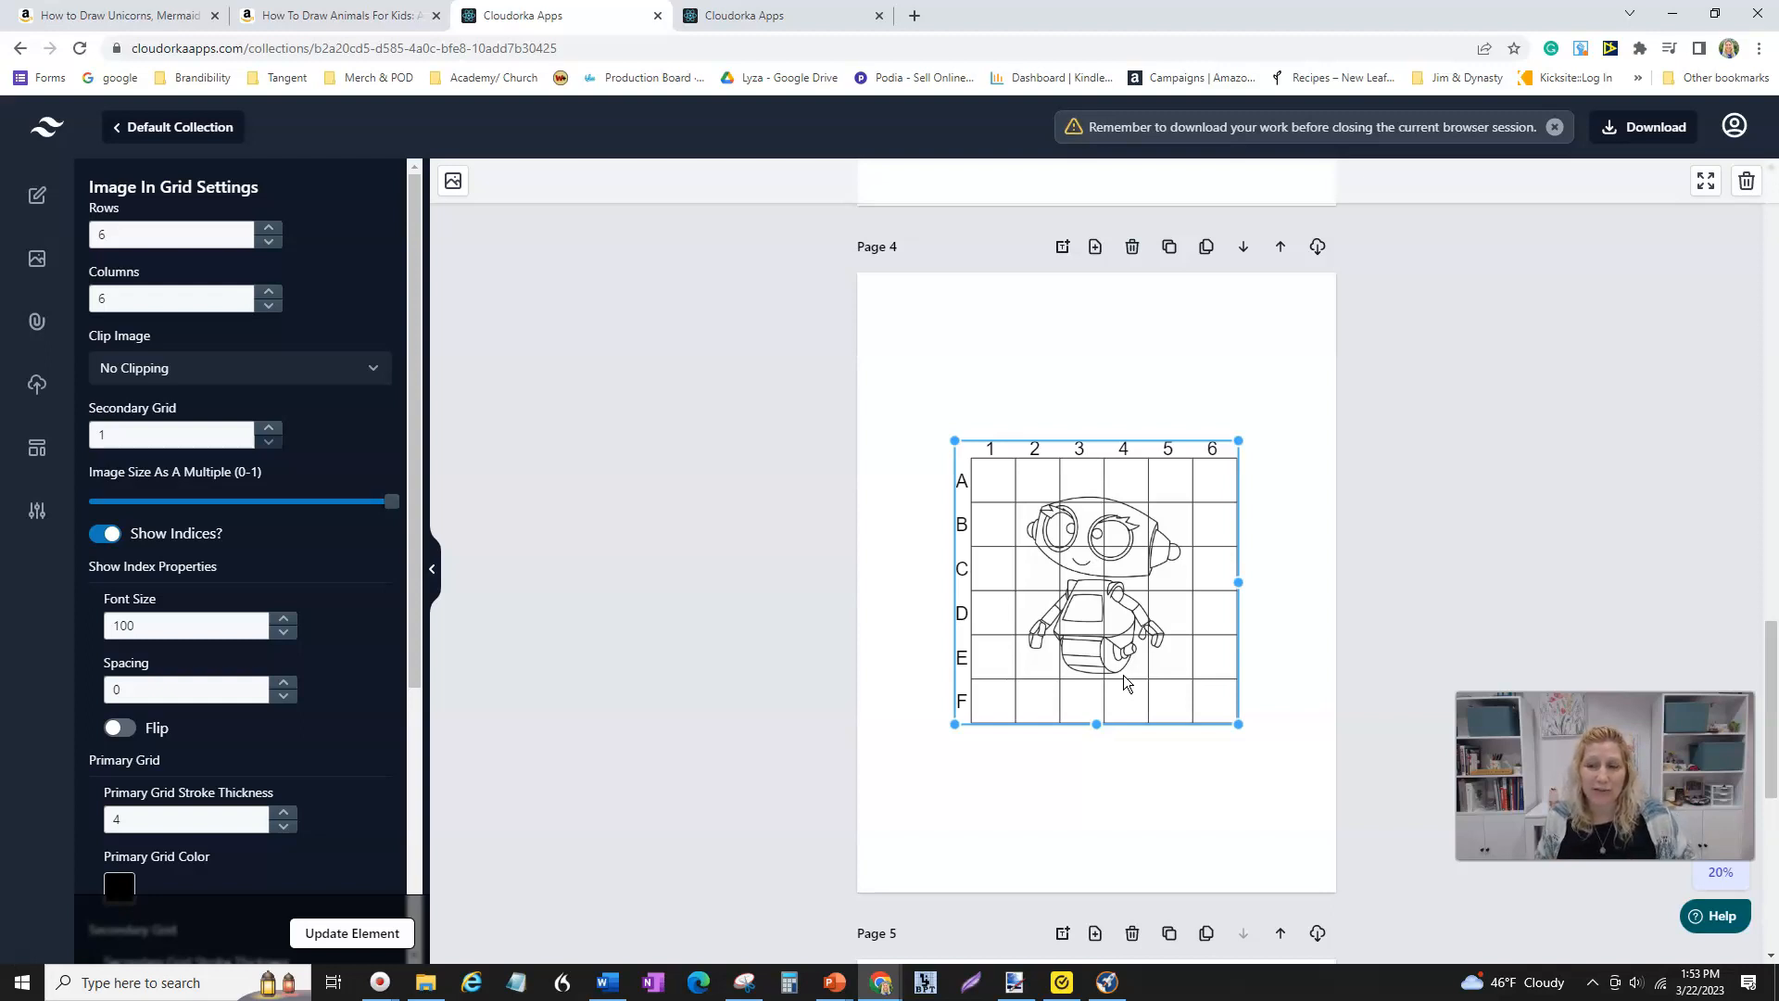
scroll(1198, 660, down, 7)
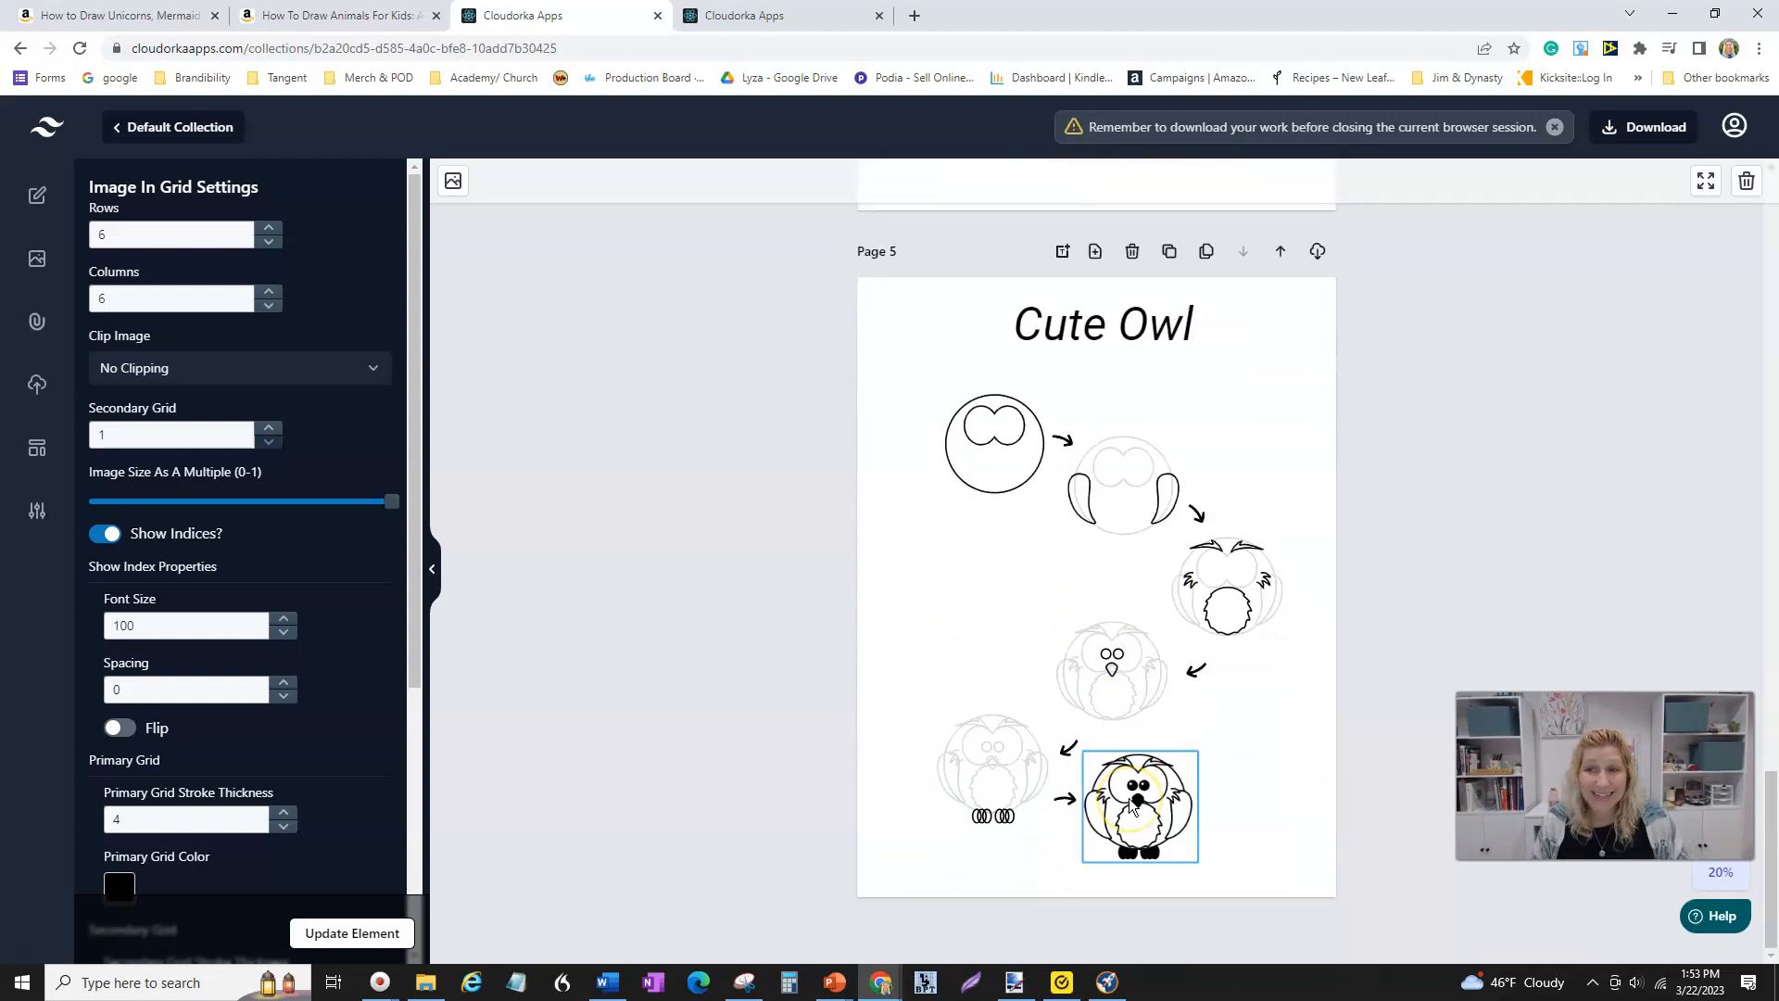